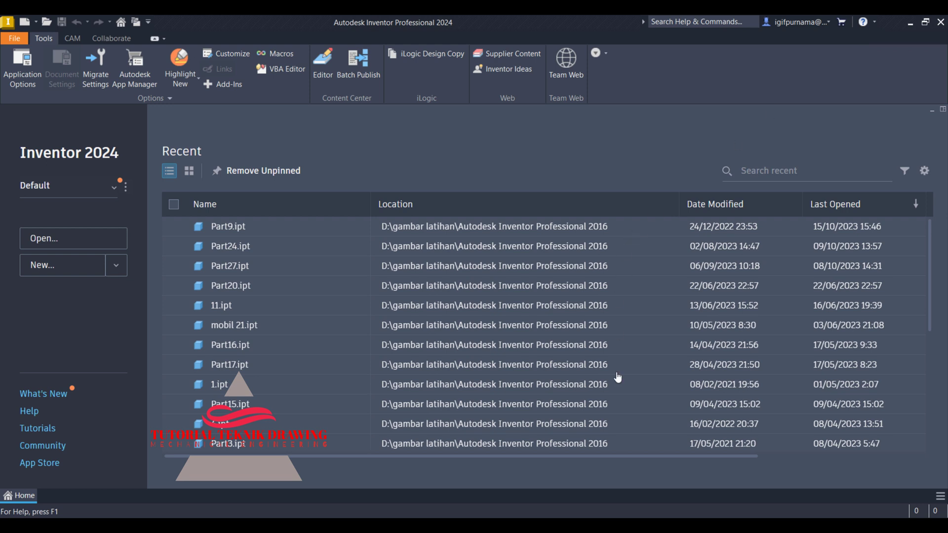
- Check the isometric reference drawing, and create a new part from the metric Standard (mm).ipt template
{"action": "left_click", "coordinate": [603, 493]}
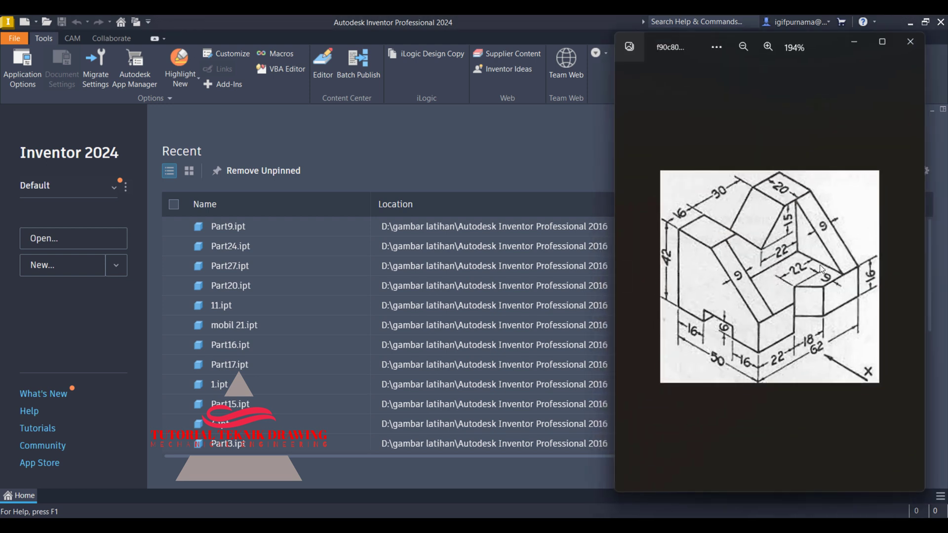
{"action": "left_click", "coordinate": [390, 143]}
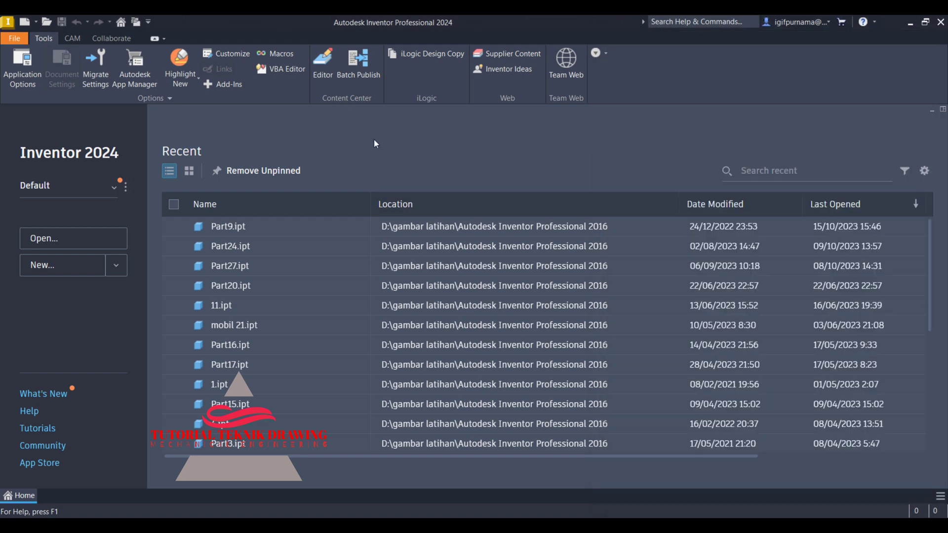
{"action": "key", "text": "ctrl+n"}
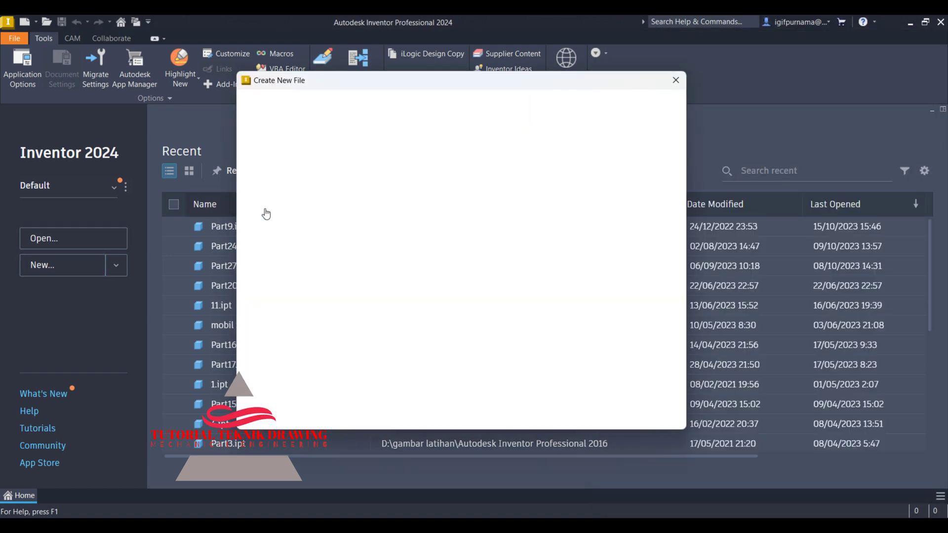
{"action": "left_click", "coordinate": [498, 148]}
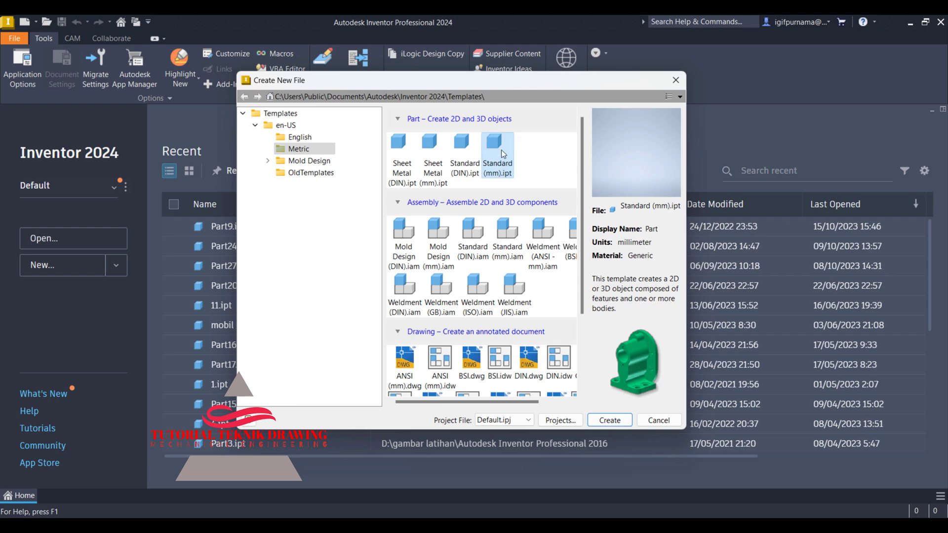
{"action": "left_click", "coordinate": [615, 425]}
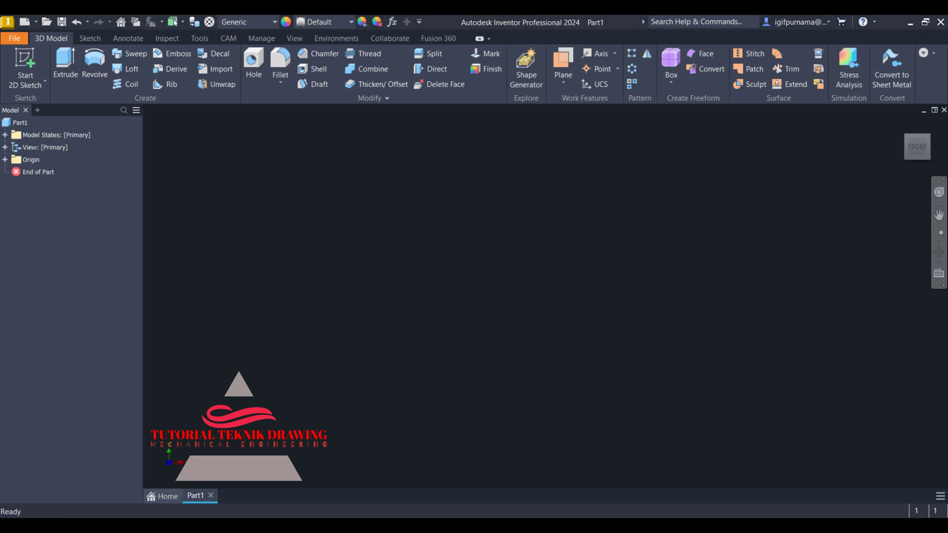
- Consult the reference drawing and start a 2D sketch on the front-facing XY origin plane
{"action": "key", "text": "alt+Tab"}
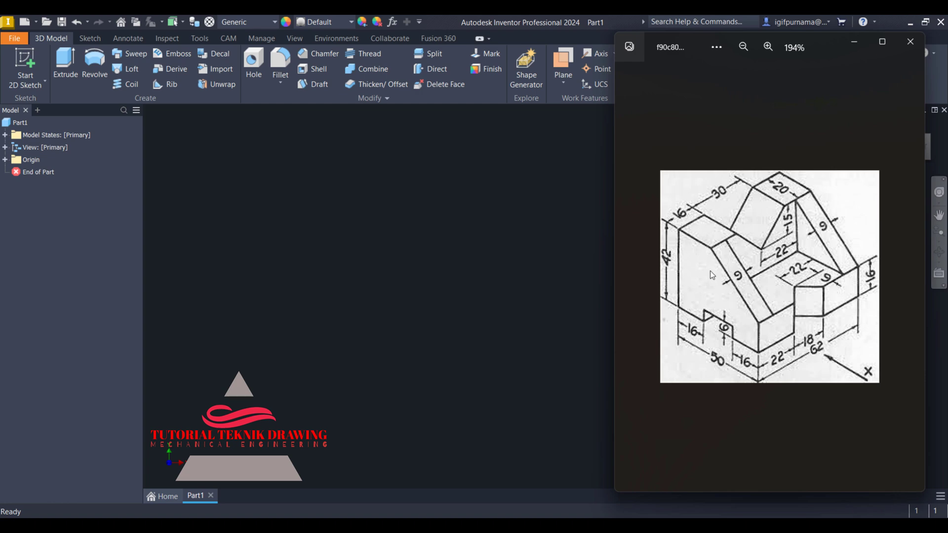
{"action": "left_click", "coordinate": [328, 214]}
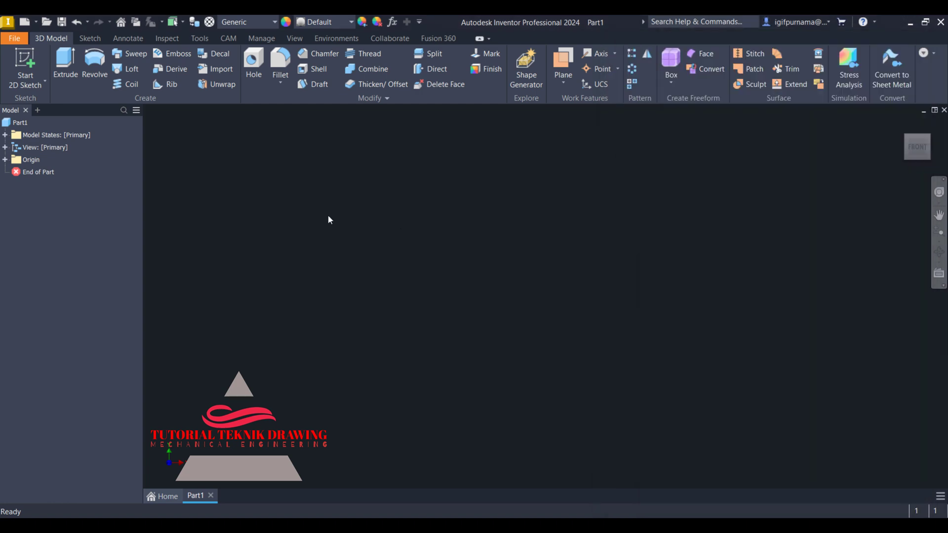
{"action": "left_click", "coordinate": [26, 85]}
{"action": "left_click", "coordinate": [38, 105]}
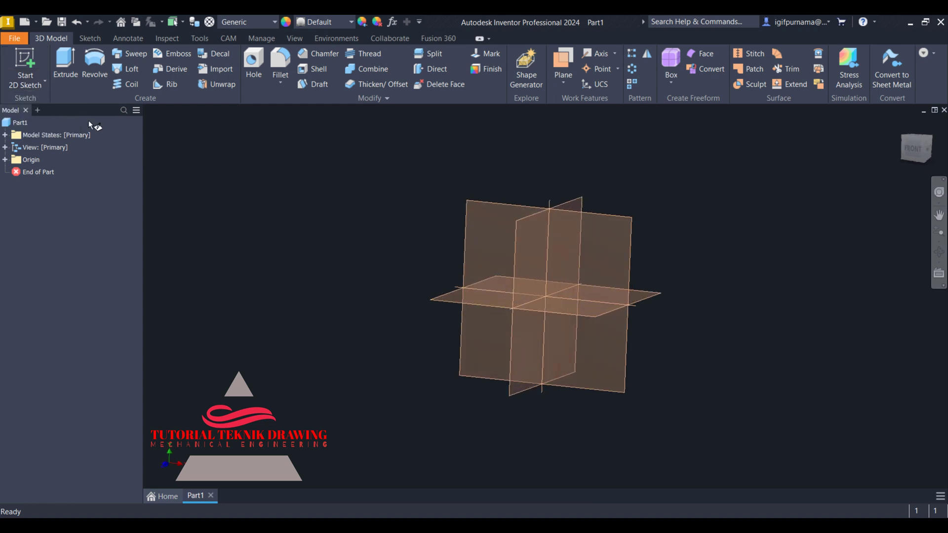
{"action": "left_click", "coordinate": [579, 250]}
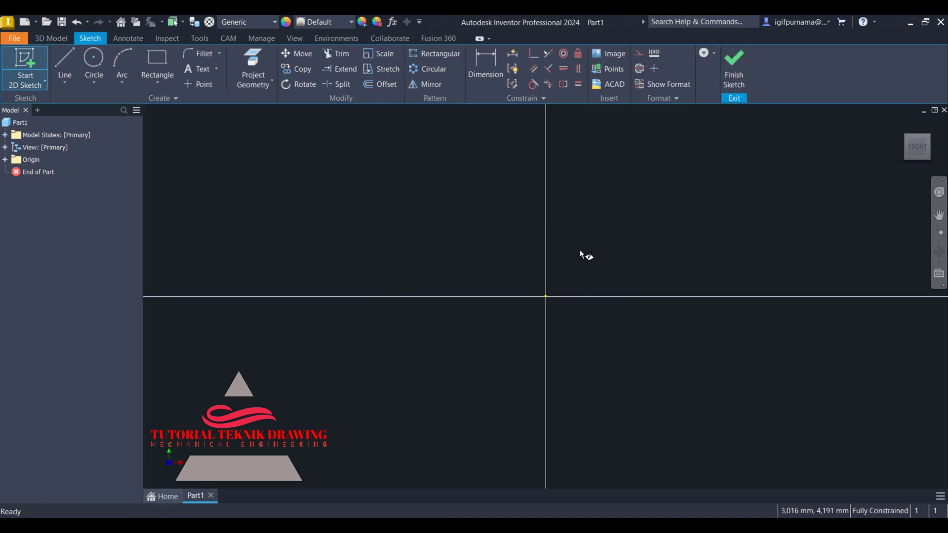
- Sketch a two-point center rectangle about 12 mm high, centred on the sketch origin
{"action": "left_click", "coordinate": [150, 85]}
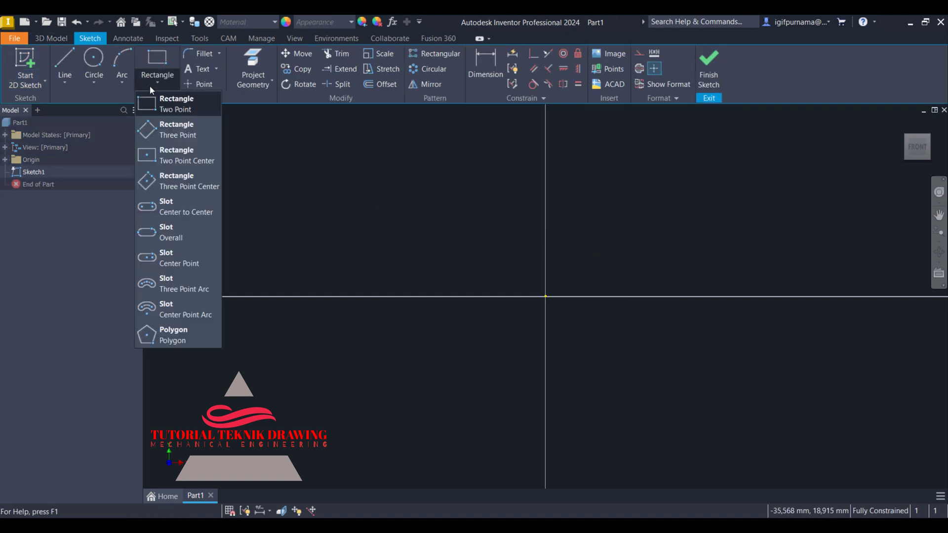
{"action": "left_click", "coordinate": [183, 156]}
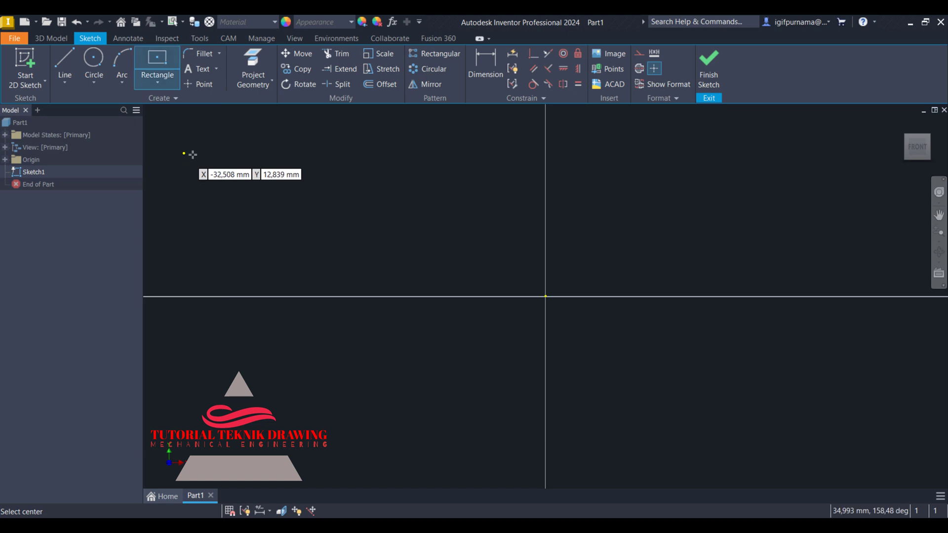
{"action": "left_click", "coordinate": [546, 297]}
{"action": "left_click", "coordinate": [652, 229]}
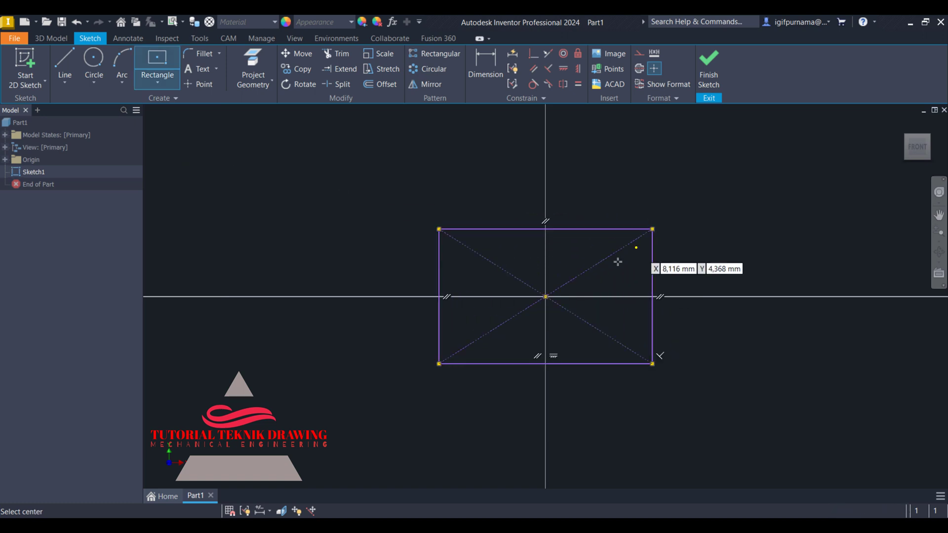
- Consult the reference drawing and dimension the rectangle's height as 42 mm
{"action": "key", "text": "alt+Tab"}
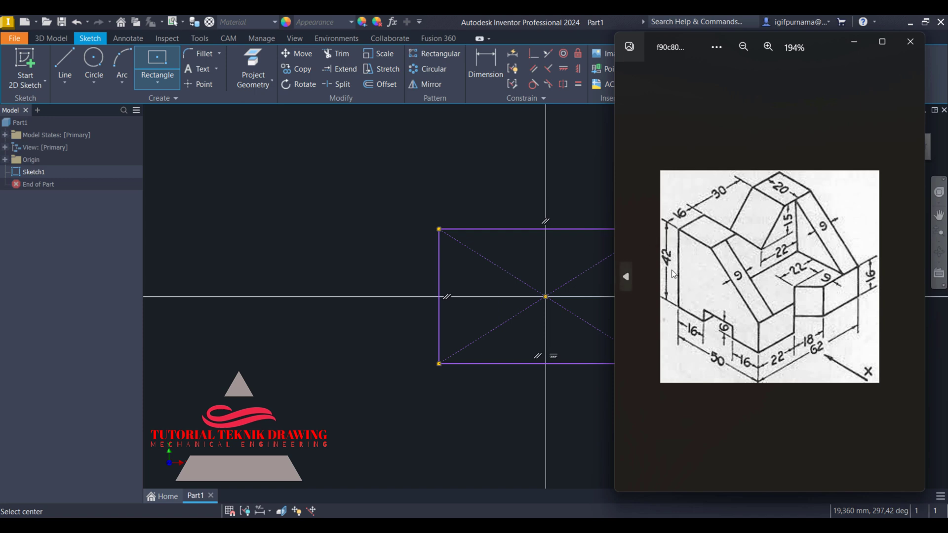
{"action": "left_click", "coordinate": [854, 42]}
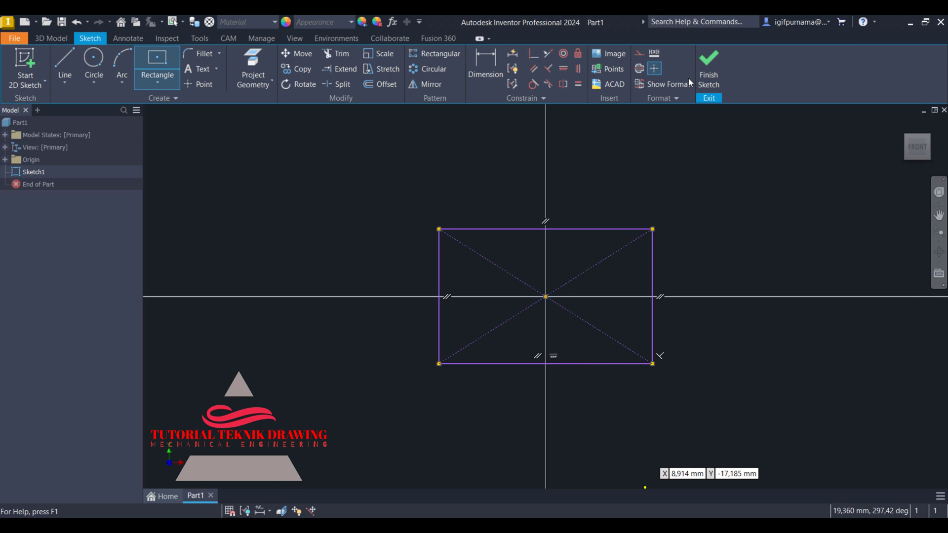
{"action": "left_click", "coordinate": [479, 74]}
{"action": "left_click", "coordinate": [439, 275]}
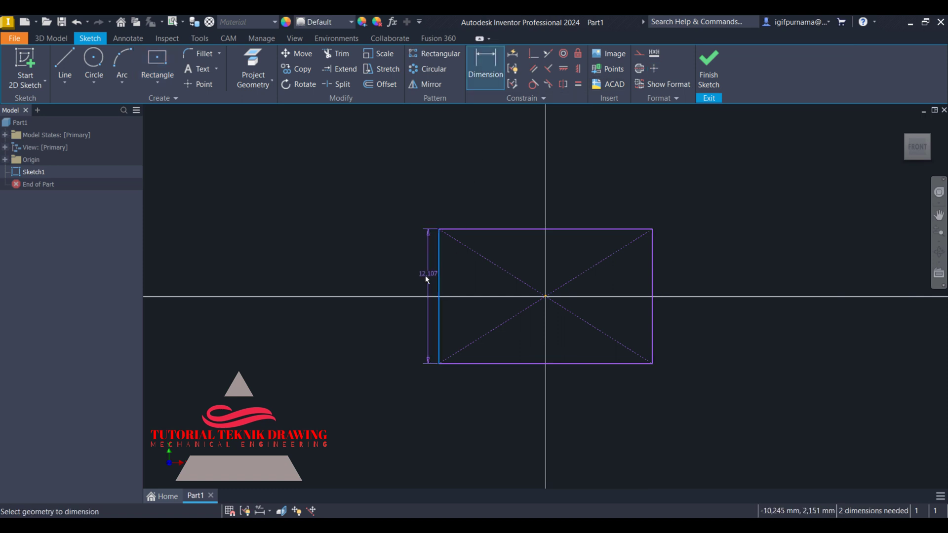
{"action": "left_click", "coordinate": [423, 275]}
{"action": "type", "text": "42"}
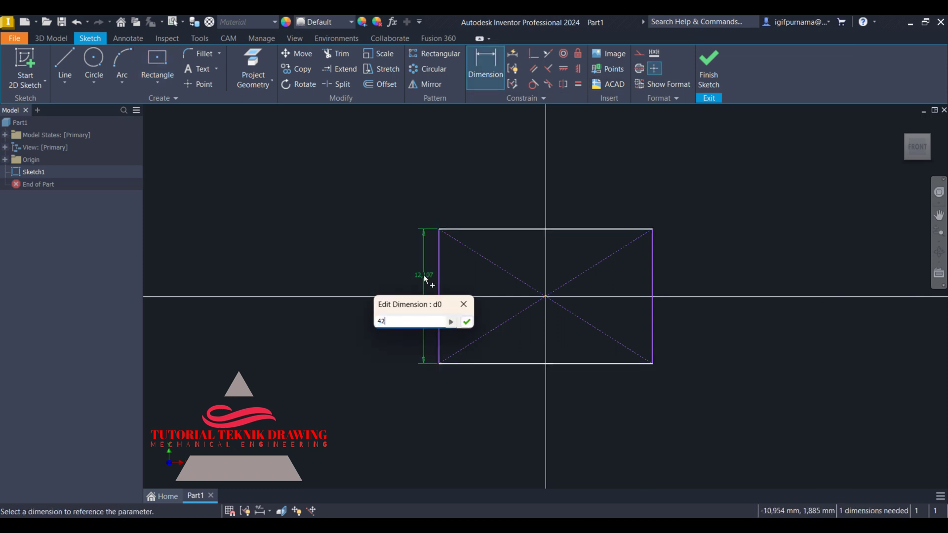
{"action": "key", "text": "Return"}
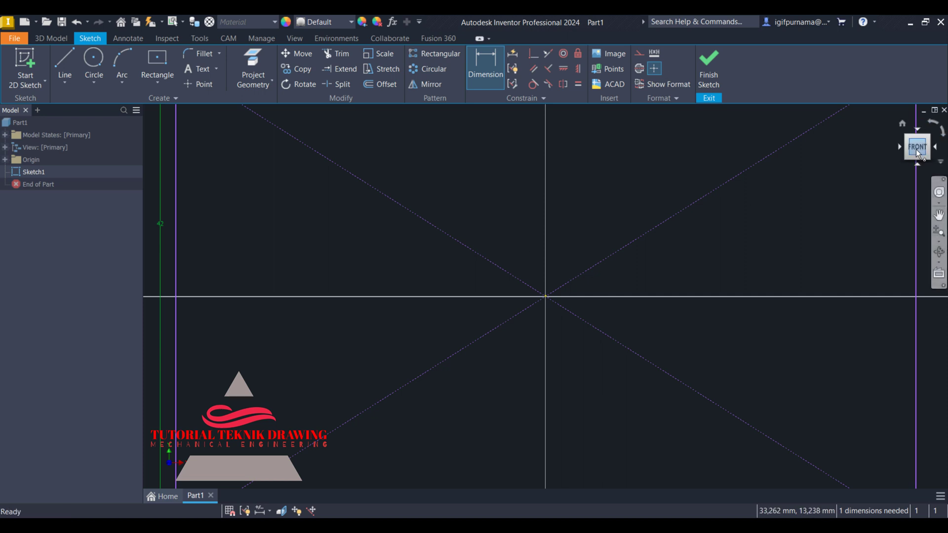
- Fit the sketch in view, recheck the reference drawing, and dimension the rectangle's width as 50 mm
{"action": "left_click", "coordinate": [903, 124]}
{"action": "key", "text": "alt+Tab"}
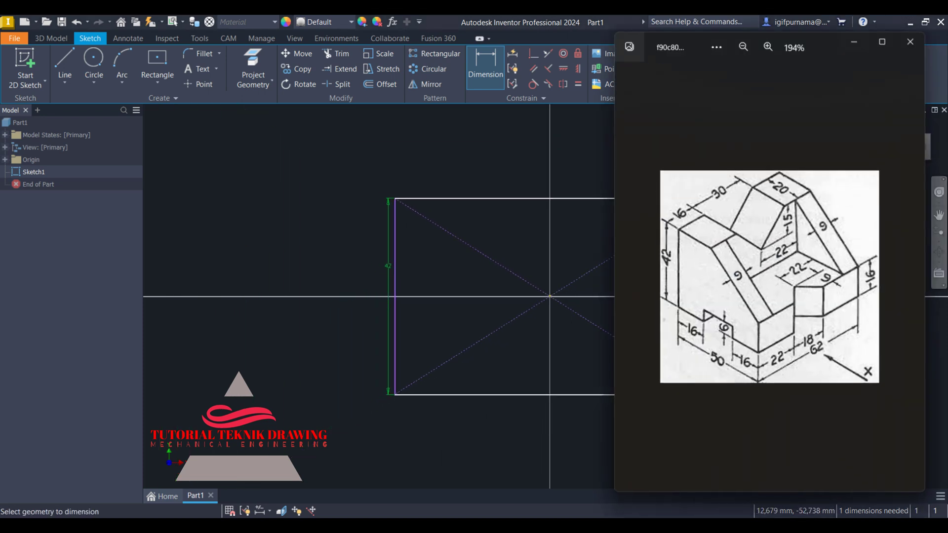
{"action": "key", "text": "alt+Tab"}
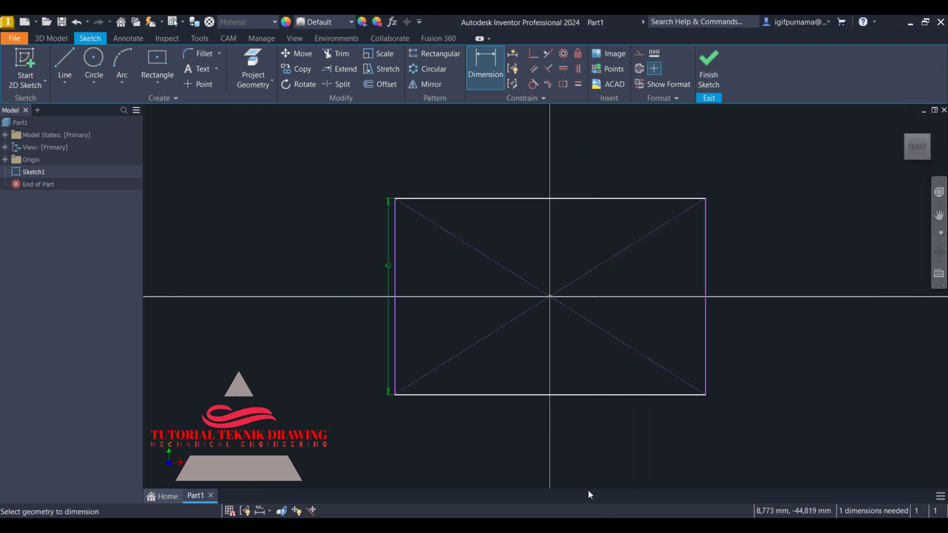
{"action": "left_click", "coordinate": [565, 395]}
{"action": "left_click", "coordinate": [573, 414]}
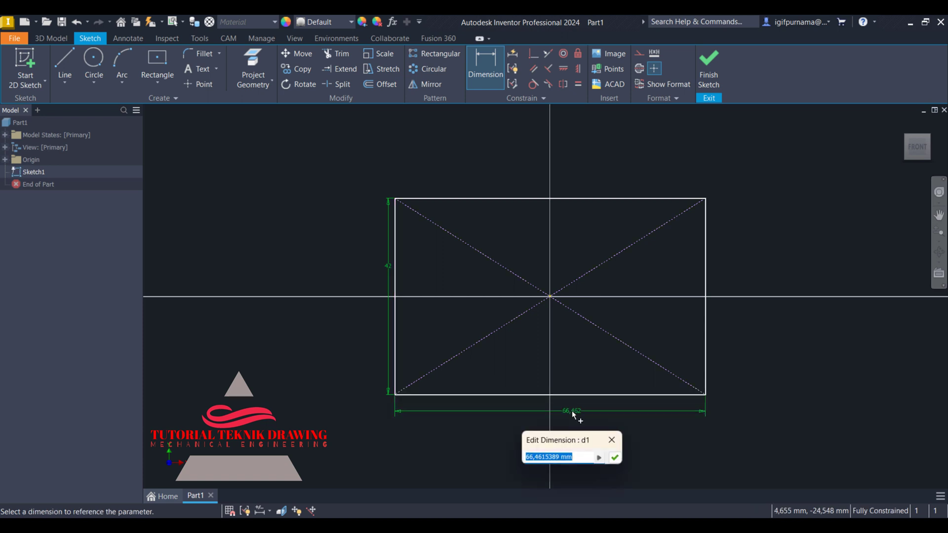
{"action": "type", "text": "50"}
{"action": "key", "text": "Return"}
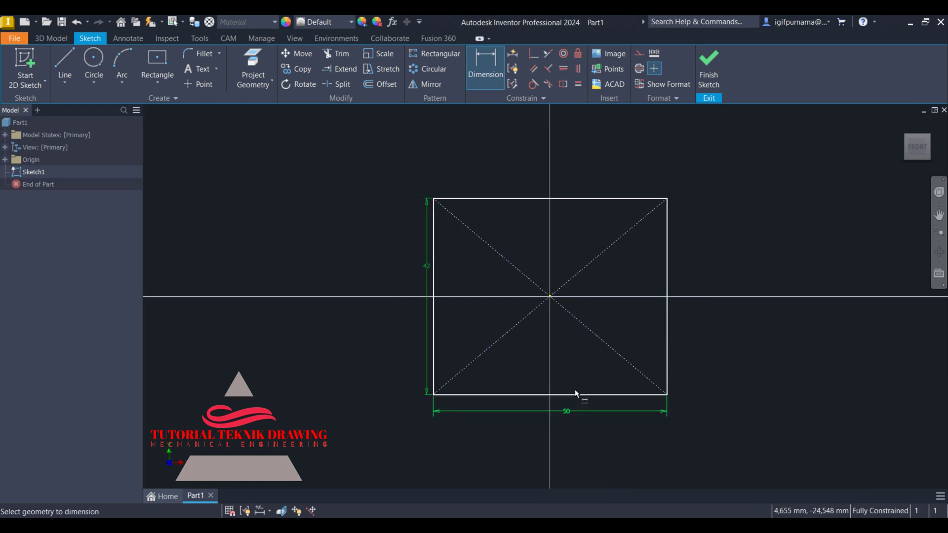
- Following the reference drawing, sketch a two-point rectangle about 17 mm wide for the notch, standing on the base rectangle's bottom edge
{"action": "key", "text": "alt+Tab"}
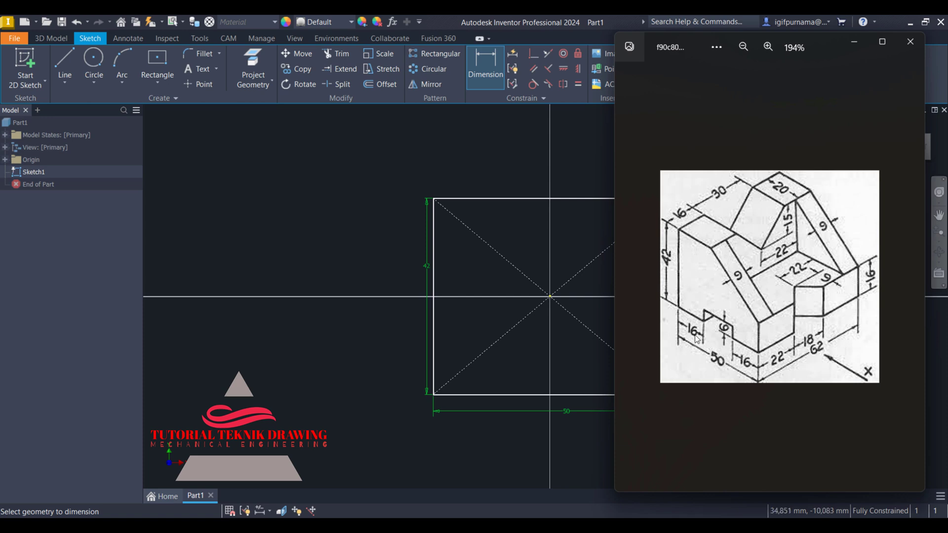
{"action": "left_click", "coordinate": [342, 246]}
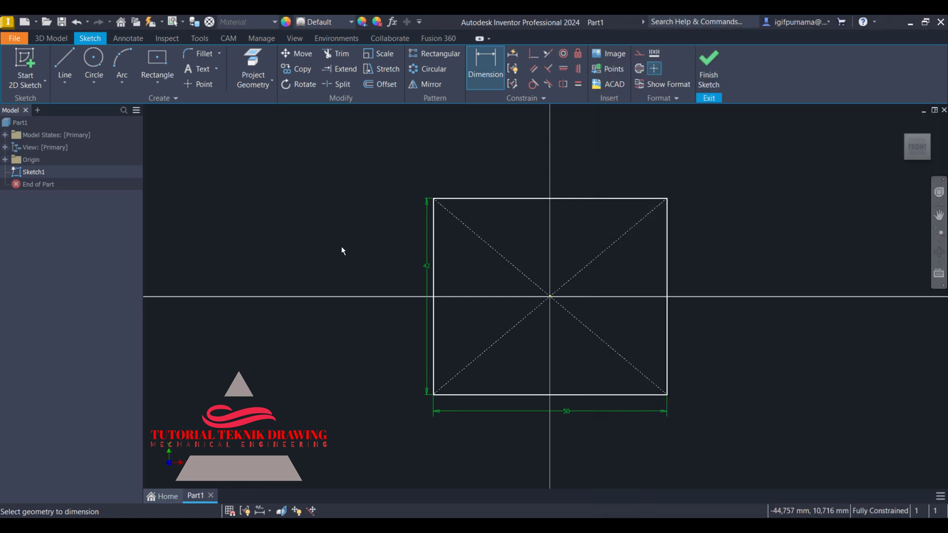
{"action": "left_click", "coordinate": [151, 82]}
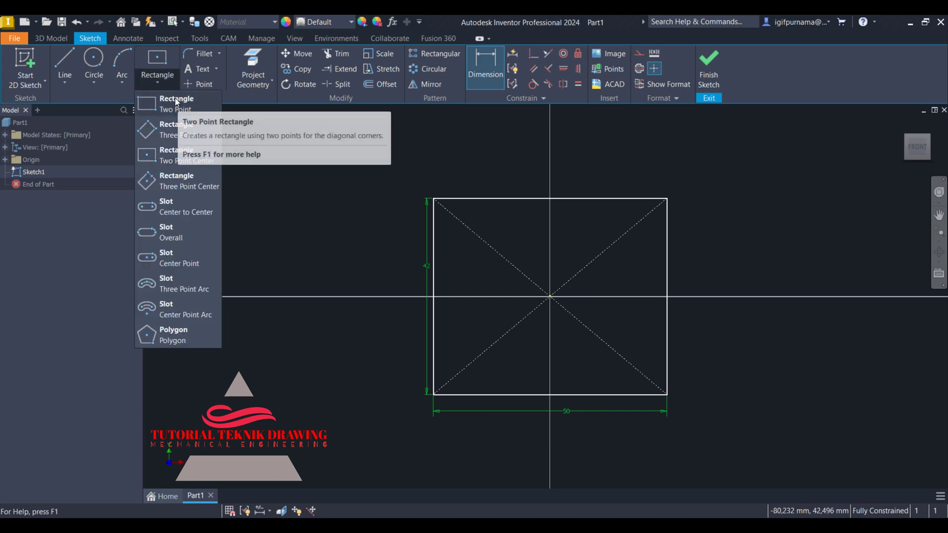
{"action": "left_click", "coordinate": [167, 103]}
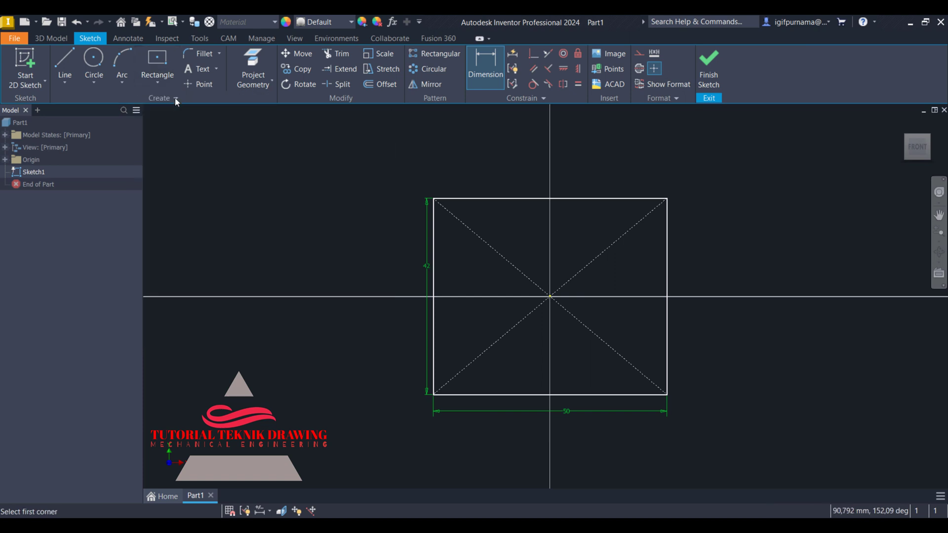
{"action": "left_click", "coordinate": [510, 395]}
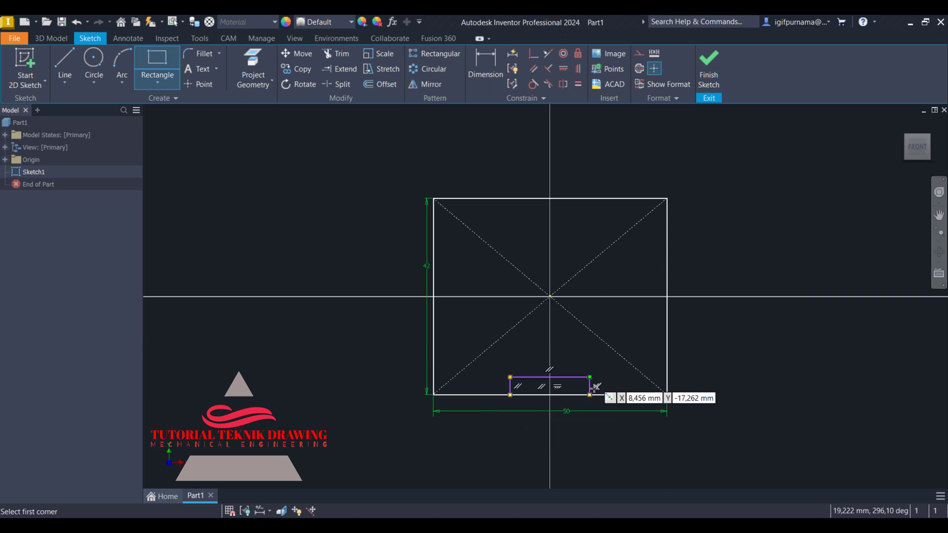
{"action": "left_click", "coordinate": [589, 377]}
- Check the notch sizes in the reference drawing and dimension its left side 16 mm from the outer rectangle's left edge
{"action": "key", "text": "alt+Tab"}
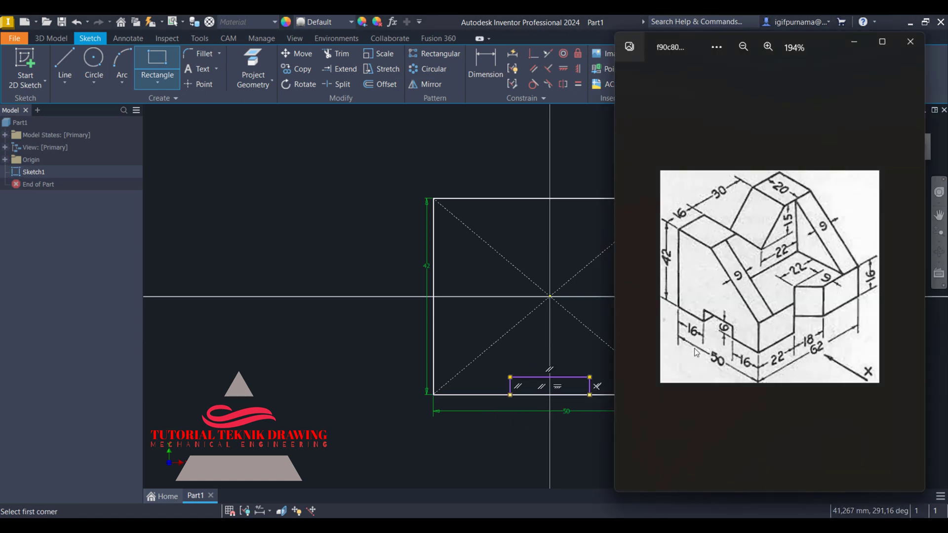
{"action": "key", "text": "alt+Tab"}
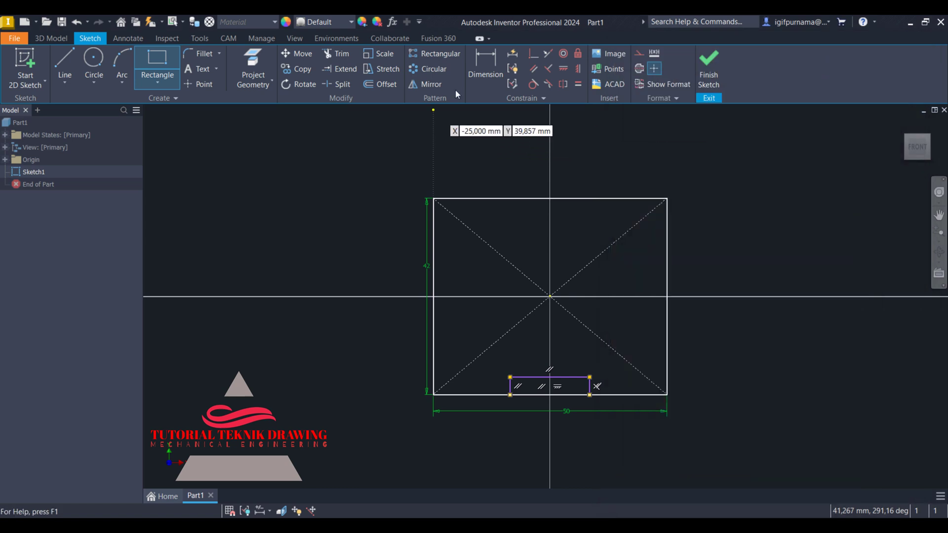
{"action": "key", "text": "d"}
{"action": "left_click", "coordinate": [510, 394]}
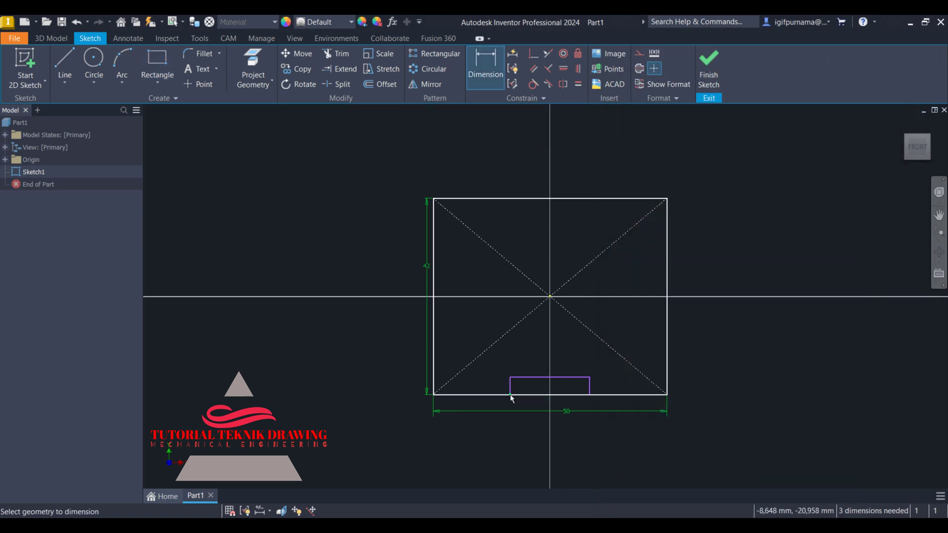
{"action": "left_click", "coordinate": [433, 385]}
{"action": "left_click", "coordinate": [467, 441]}
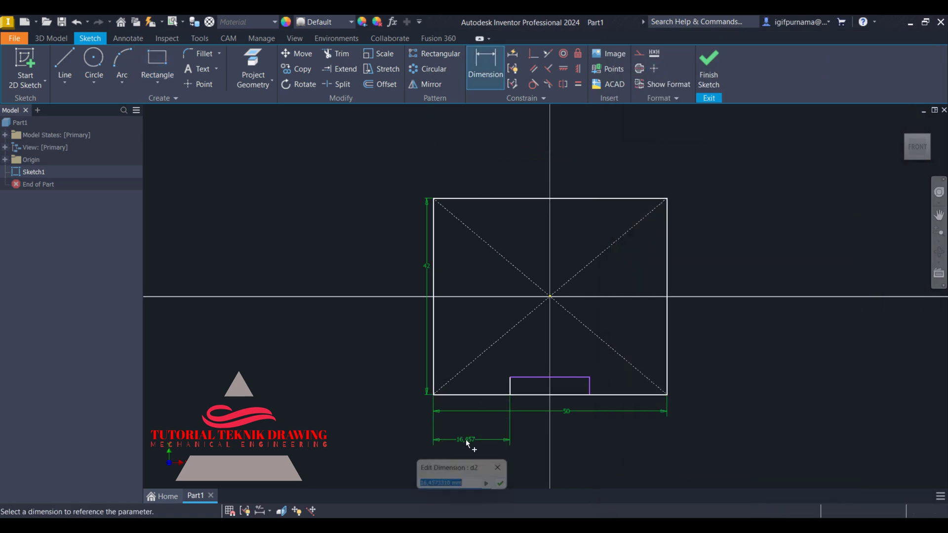
{"action": "type", "text": "16"}
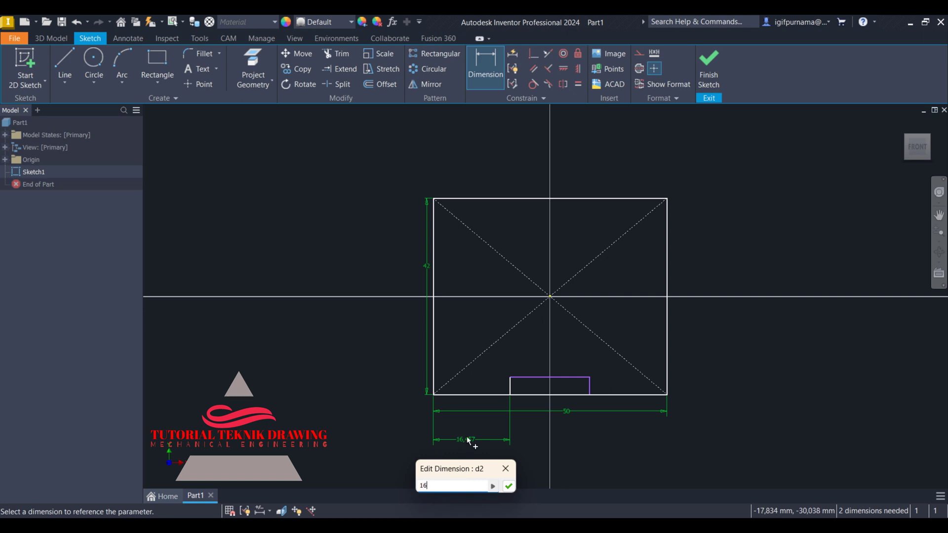
{"action": "key", "text": "Return"}
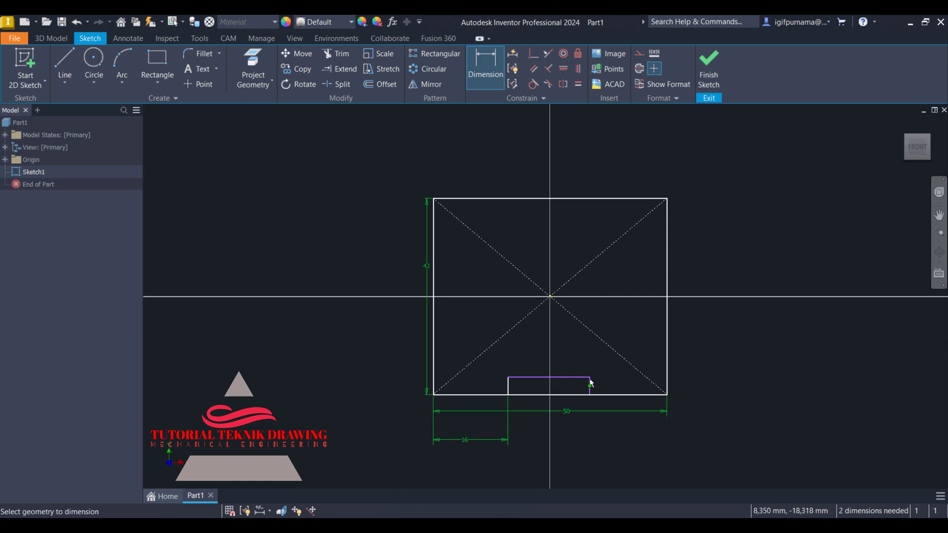
- Dimension the notch's right side 16 mm from the outer rectangle's right edge
{"action": "left_click", "coordinate": [589, 388]}
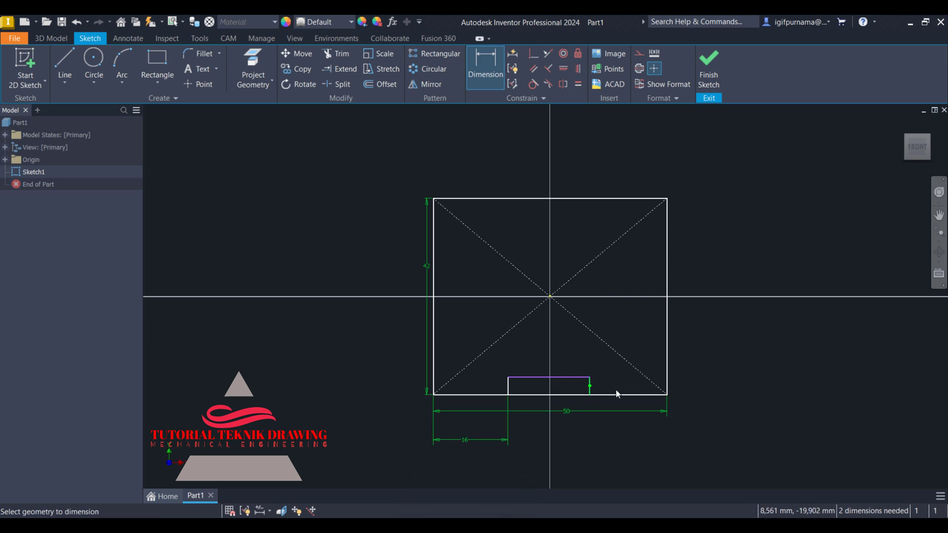
{"action": "left_click", "coordinate": [667, 381]}
{"action": "left_click", "coordinate": [657, 432]}
{"action": "type", "text": "16"}
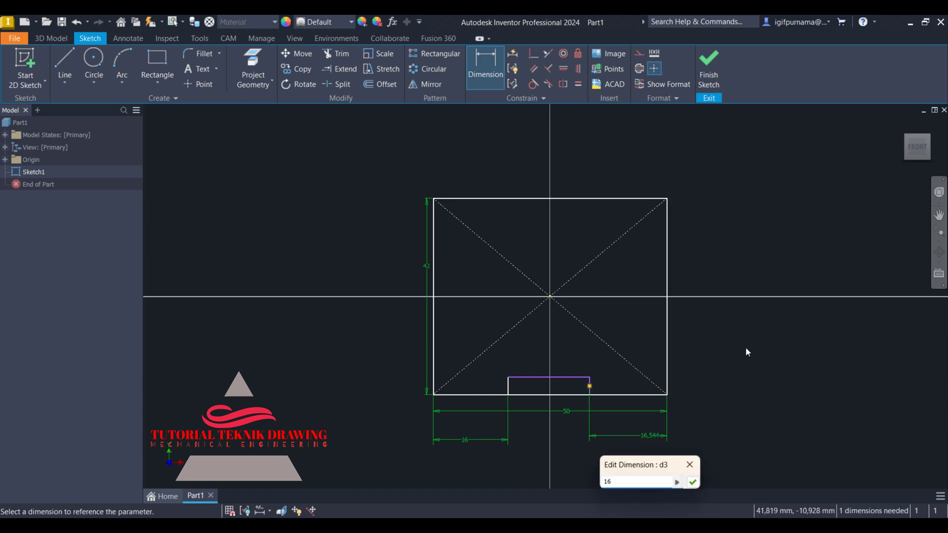
{"action": "key", "text": "Return"}
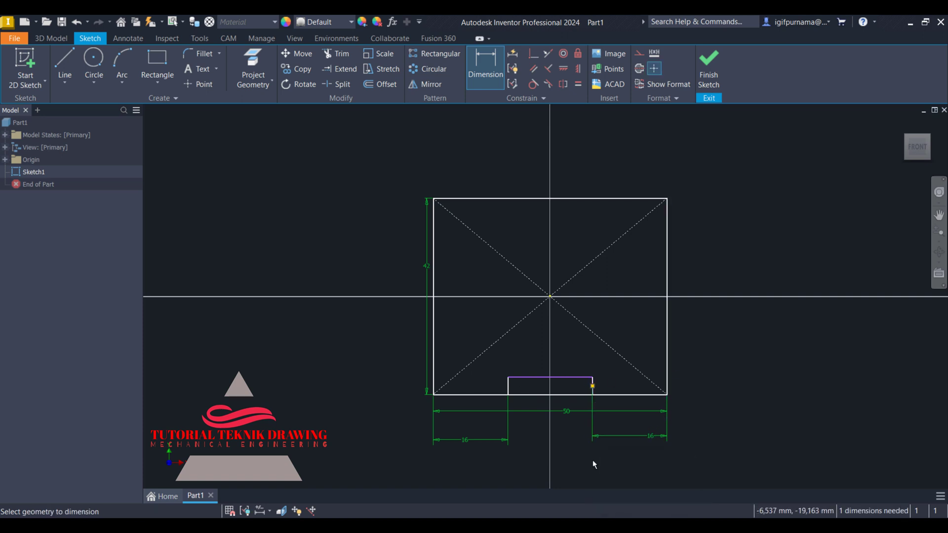
- Recheck the reference drawing and dimension the notch's height as 6 mm
{"action": "key", "text": "alt+Tab"}
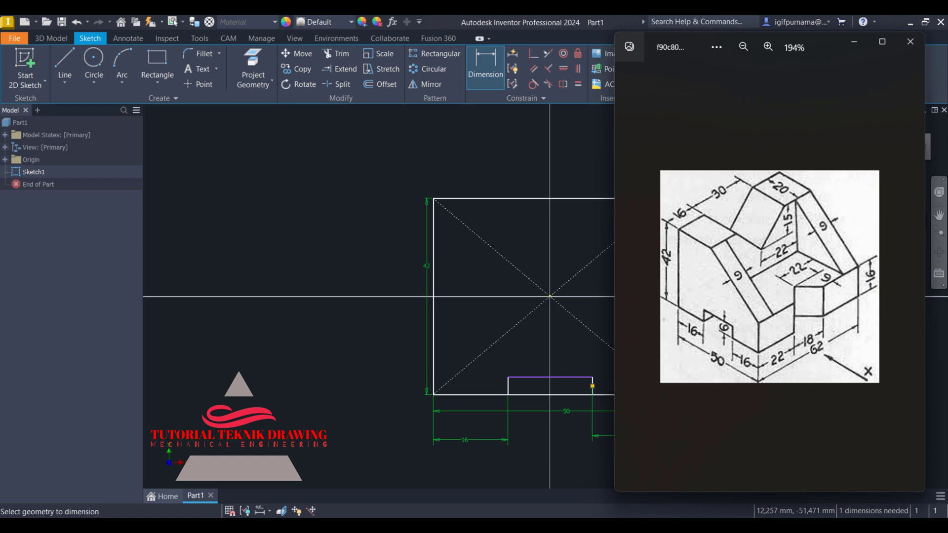
{"action": "key", "text": "alt+Tab"}
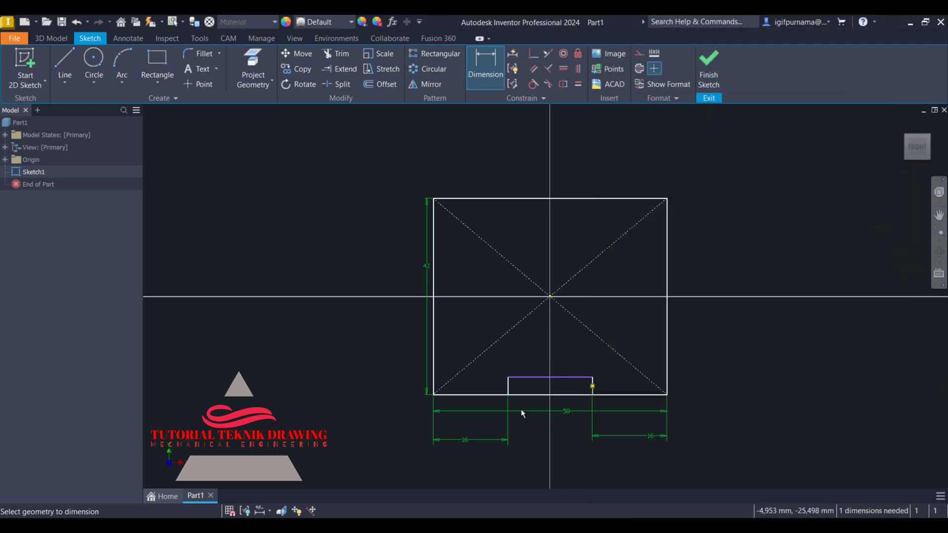
{"action": "left_click", "coordinate": [509, 383]}
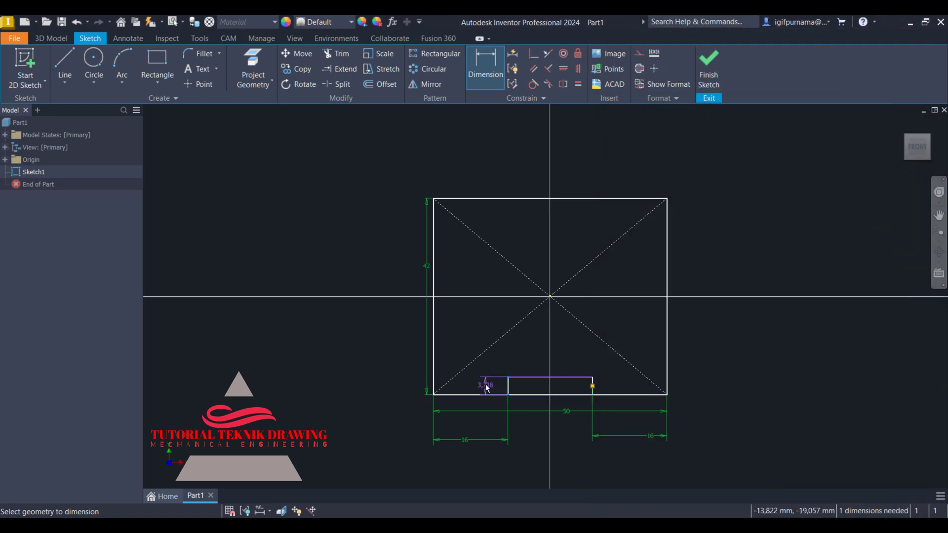
{"action": "left_click", "coordinate": [487, 387]}
{"action": "type", "text": "6"}
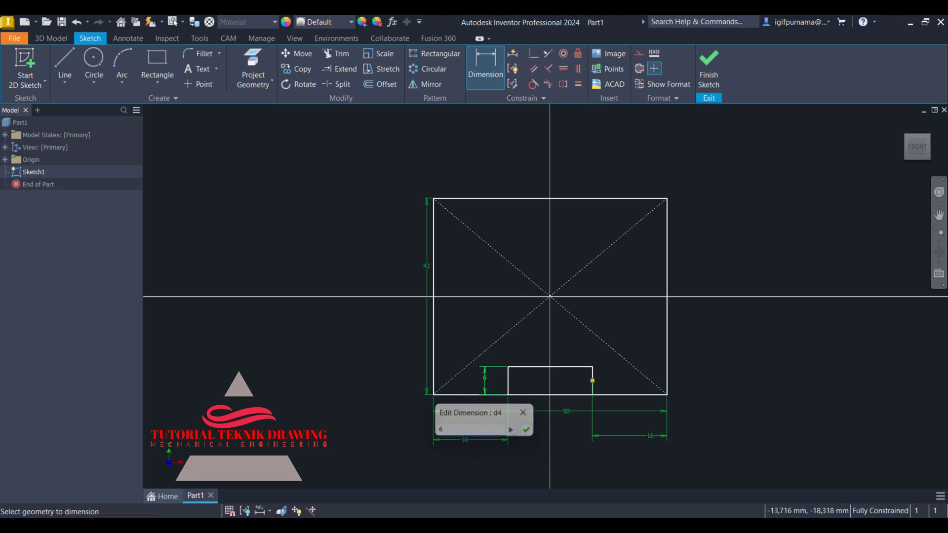
{"action": "key", "text": "Return"}
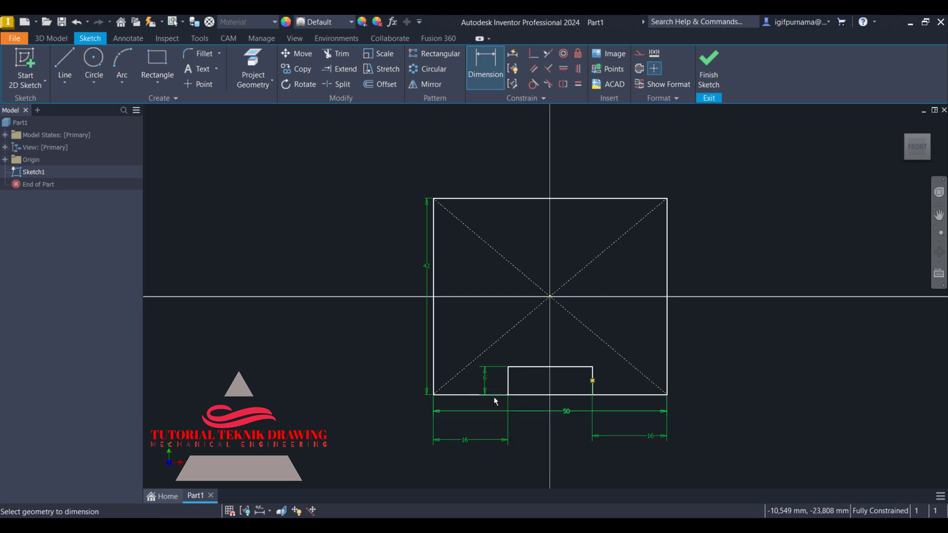
- Try to trim the rectangle's bottom edge across the notch, and delete the rectangle's 50 mm width dimension
{"action": "key", "text": "x"}
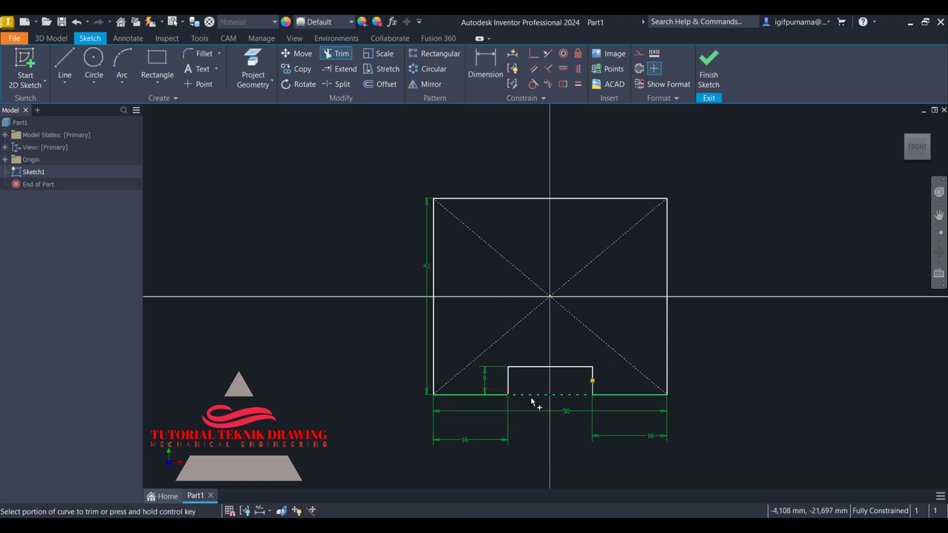
{"action": "left_click", "coordinate": [546, 396]}
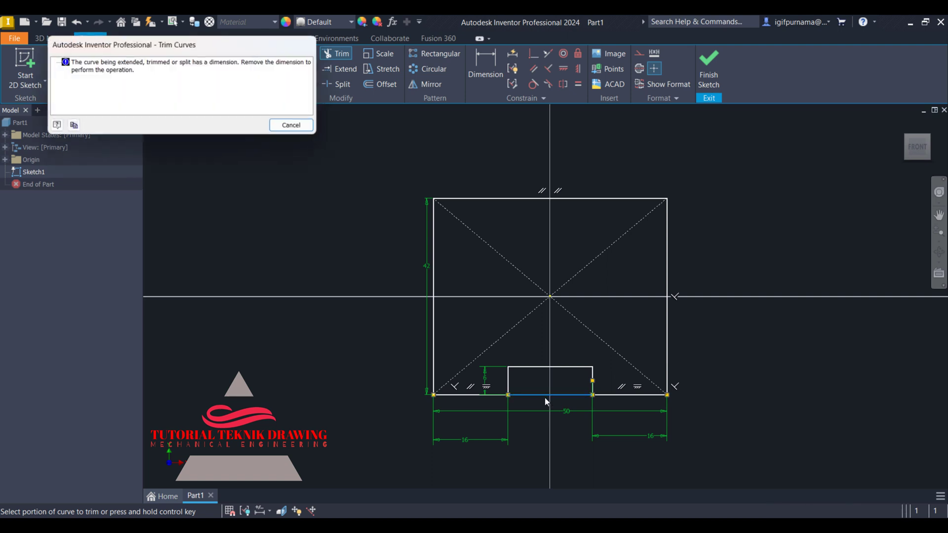
{"action": "left_click", "coordinate": [290, 125]}
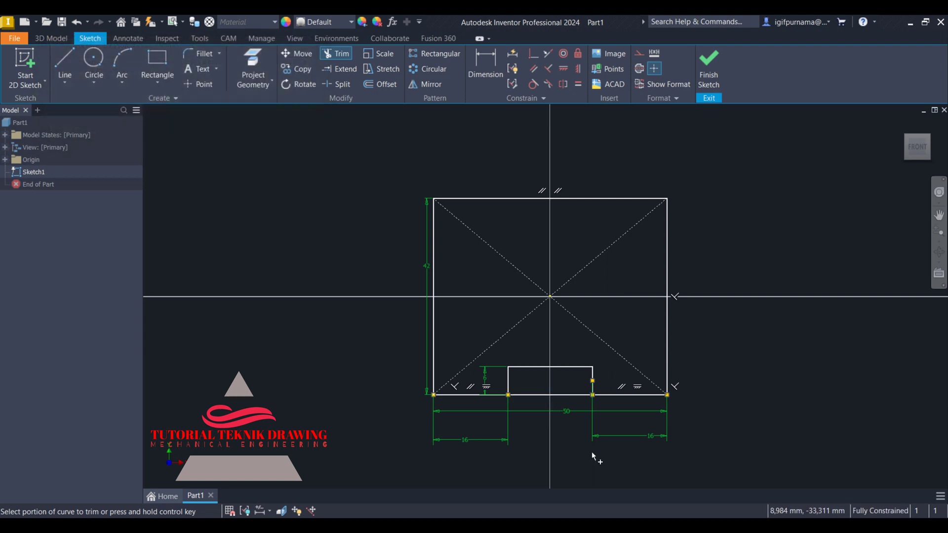
{"action": "right_click", "coordinate": [568, 413]}
{"action": "left_click", "coordinate": [568, 383]}
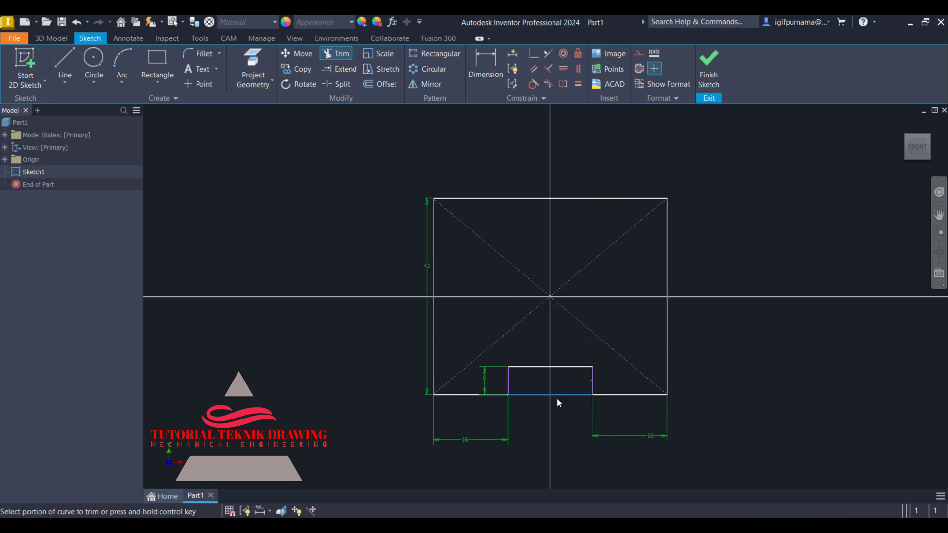
- Retry trimming the bottom edge across the notch, and delete both 16 mm dimensions beside the notch
{"action": "left_click", "coordinate": [557, 398]}
{"action": "left_click", "coordinate": [292, 125]}
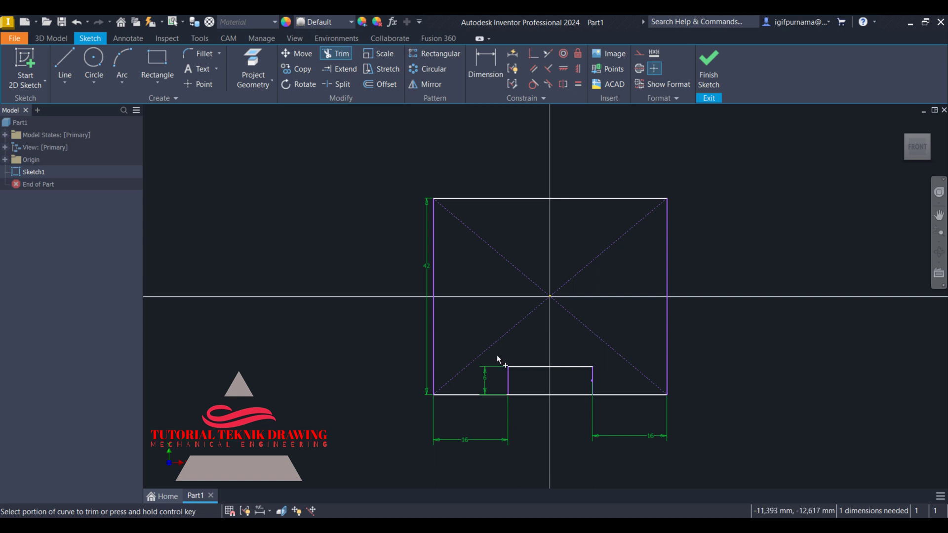
{"action": "key", "text": "Escape"}
{"action": "right_click", "coordinate": [507, 425]}
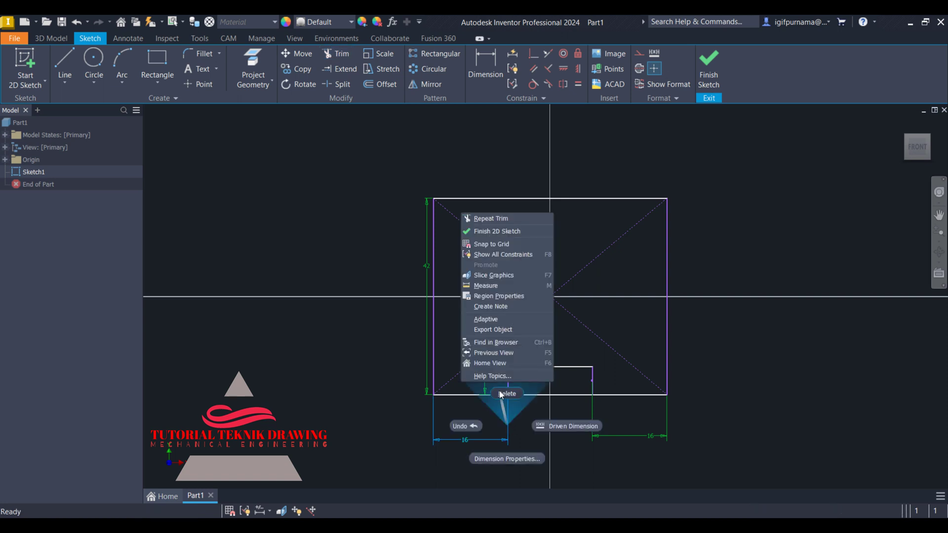
{"action": "left_click", "coordinate": [501, 394]}
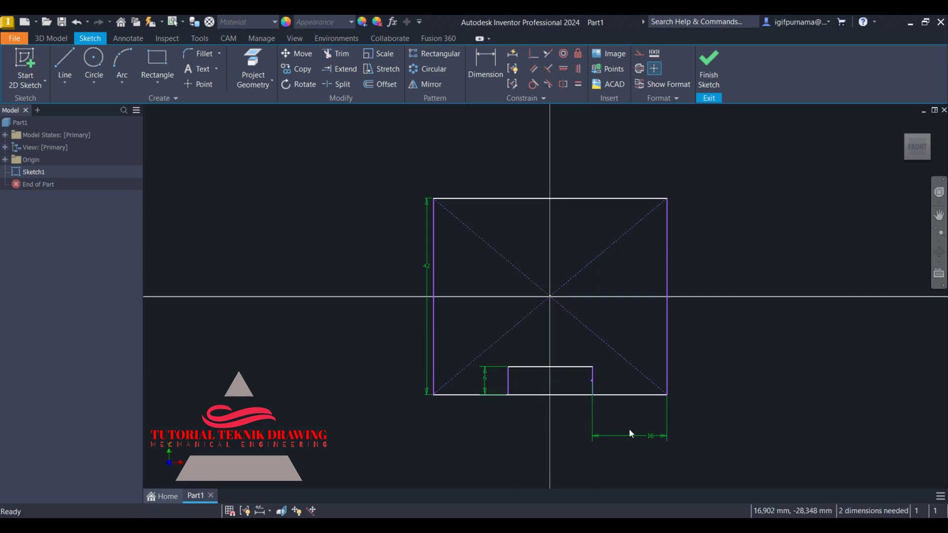
{"action": "right_click", "coordinate": [594, 416]}
{"action": "left_click", "coordinate": [592, 390]}
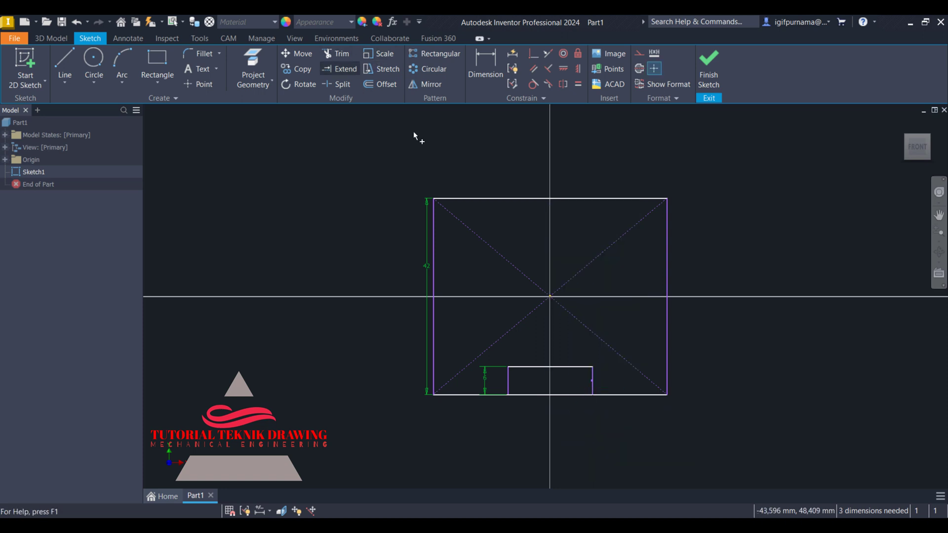
- Delete the notch's 6 mm height dimension and trim away the bottom edge segment between the notch sides
{"action": "key", "text": "x"}
{"action": "left_click", "coordinate": [540, 393]}
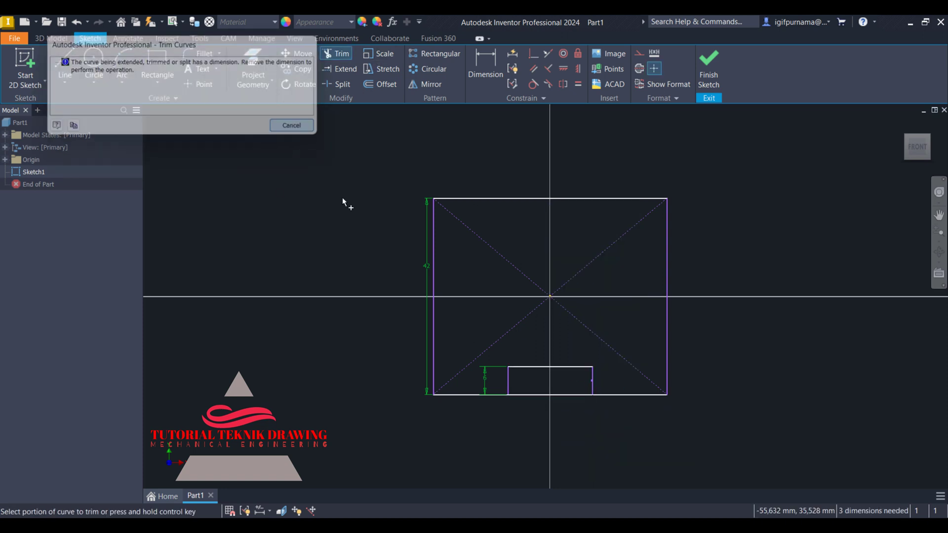
{"action": "right_click", "coordinate": [487, 376]}
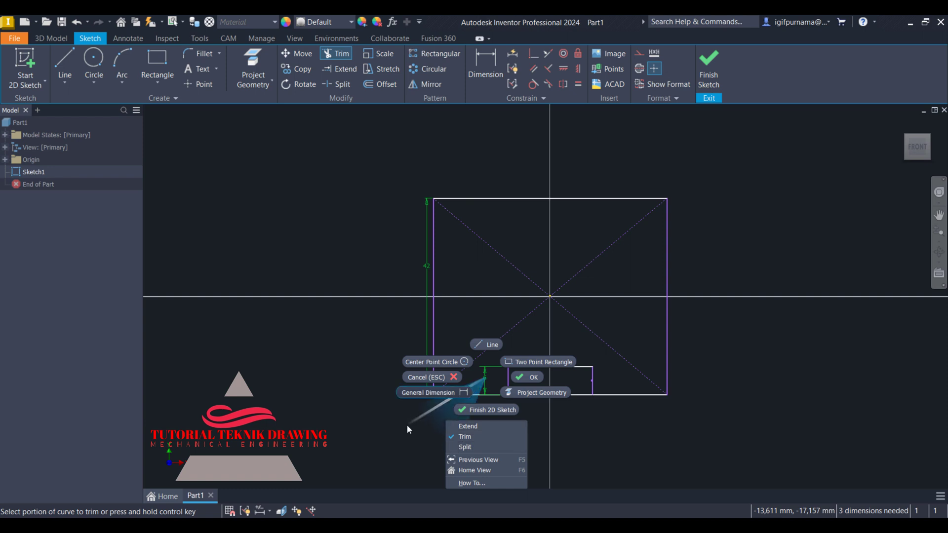
{"action": "left_click", "coordinate": [407, 426]}
{"action": "right_click", "coordinate": [482, 377]}
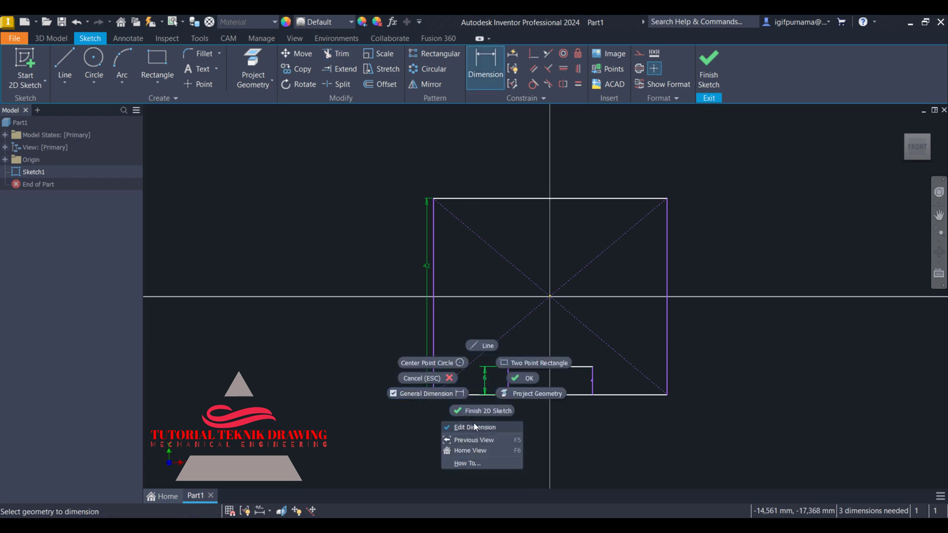
{"action": "left_click", "coordinate": [396, 438]}
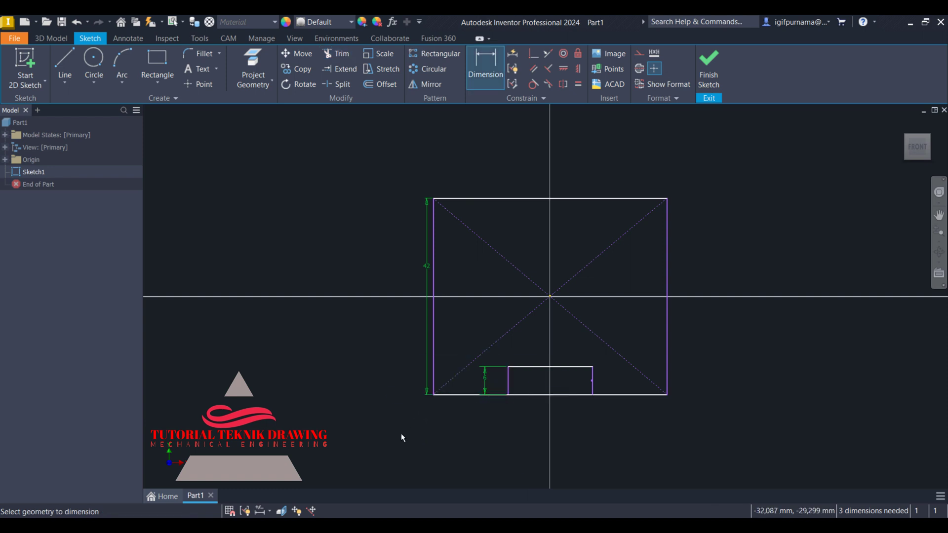
{"action": "right_click", "coordinate": [487, 377]}
{"action": "left_click", "coordinate": [481, 345]}
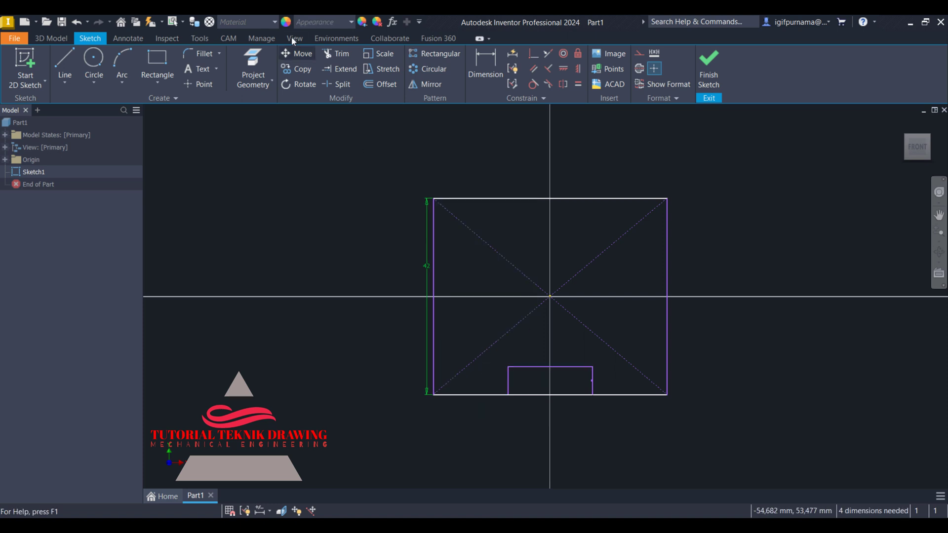
{"action": "left_click", "coordinate": [325, 54]}
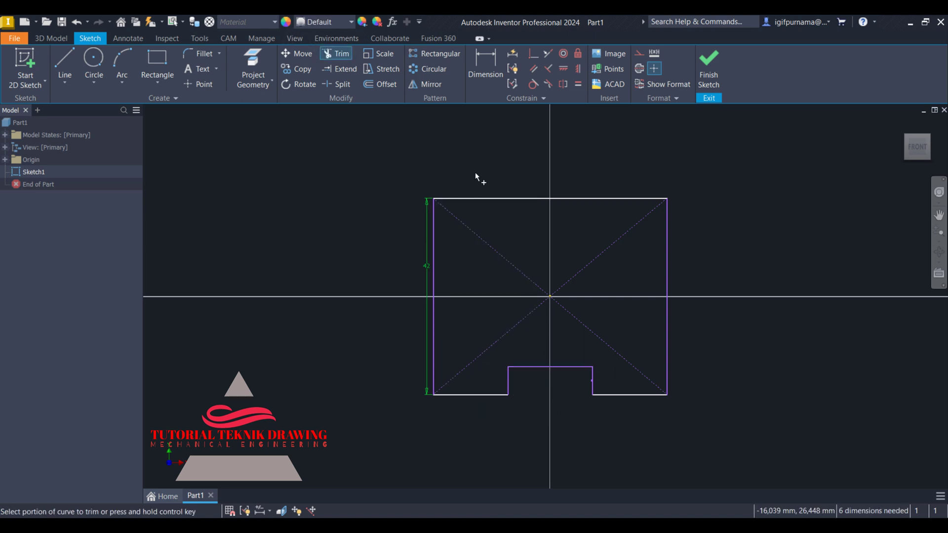
- Redimension the notch with its left side 16 mm from the profile's left edge and a height of 6 mm
{"action": "key", "text": "d"}
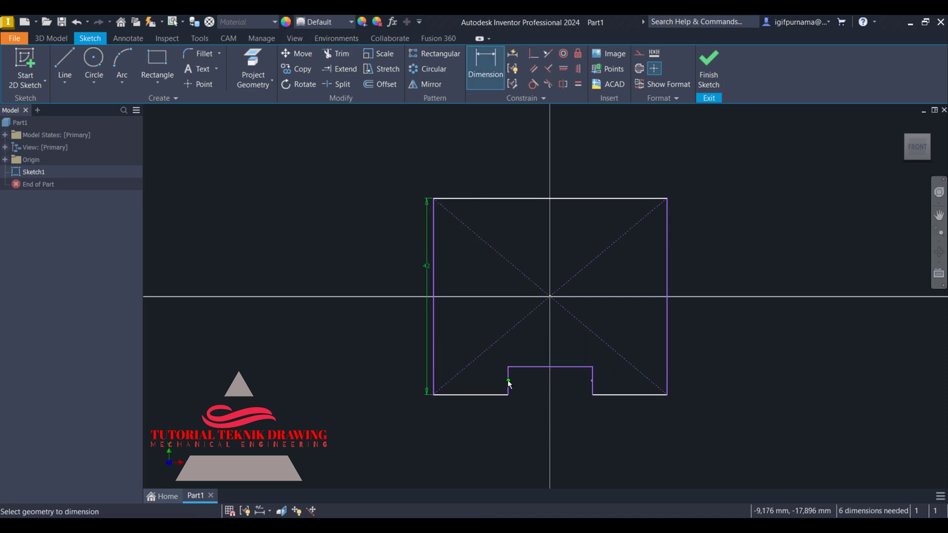
{"action": "left_click", "coordinate": [509, 377]}
{"action": "left_click", "coordinate": [433, 380]}
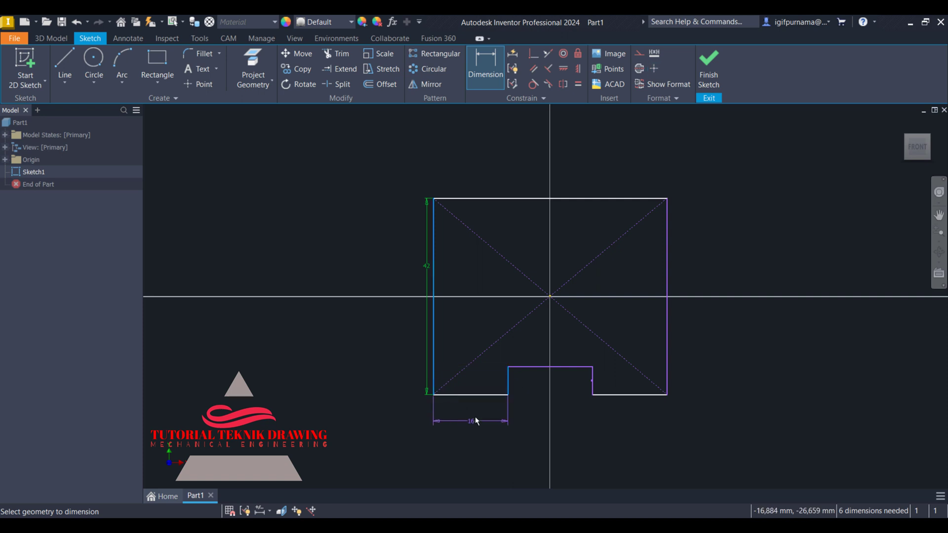
{"action": "left_click", "coordinate": [475, 418]}
{"action": "left_click", "coordinate": [518, 462]}
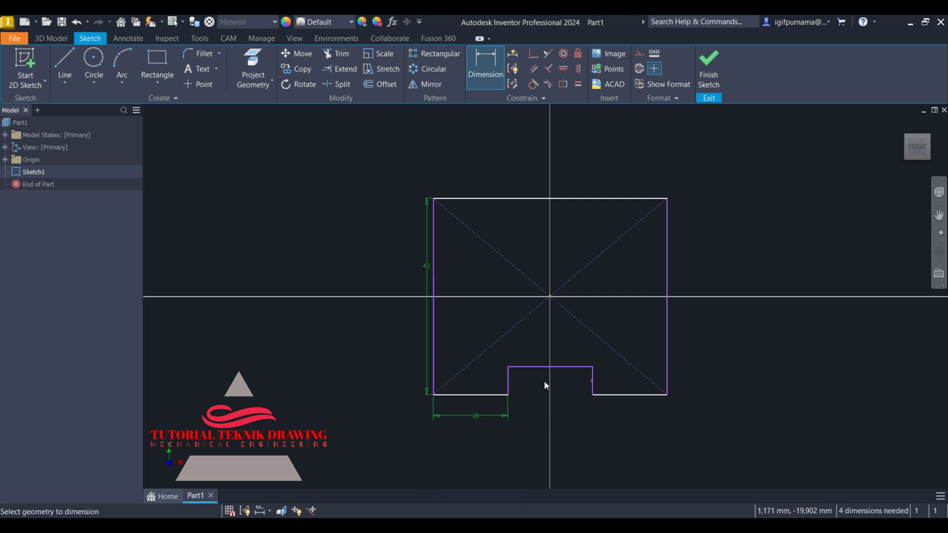
{"action": "left_click", "coordinate": [509, 379]}
{"action": "left_click", "coordinate": [492, 383]}
{"action": "left_click", "coordinate": [535, 423]}
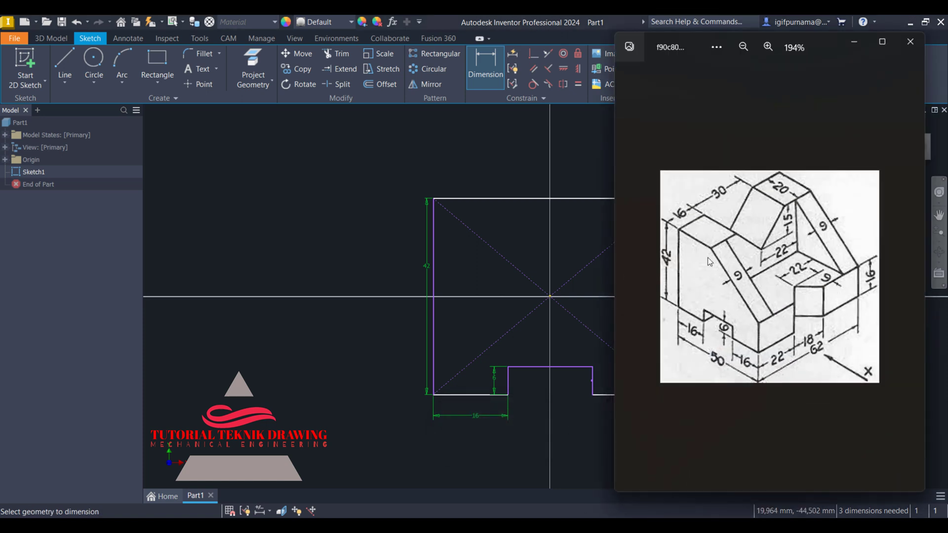
- Sketch a slanted line from the top edge, about 19.5 mm from the left corner, to the right edge about 14 mm above the bottom
{"action": "left_click", "coordinate": [854, 42]}
{"action": "left_click", "coordinate": [69, 63]}
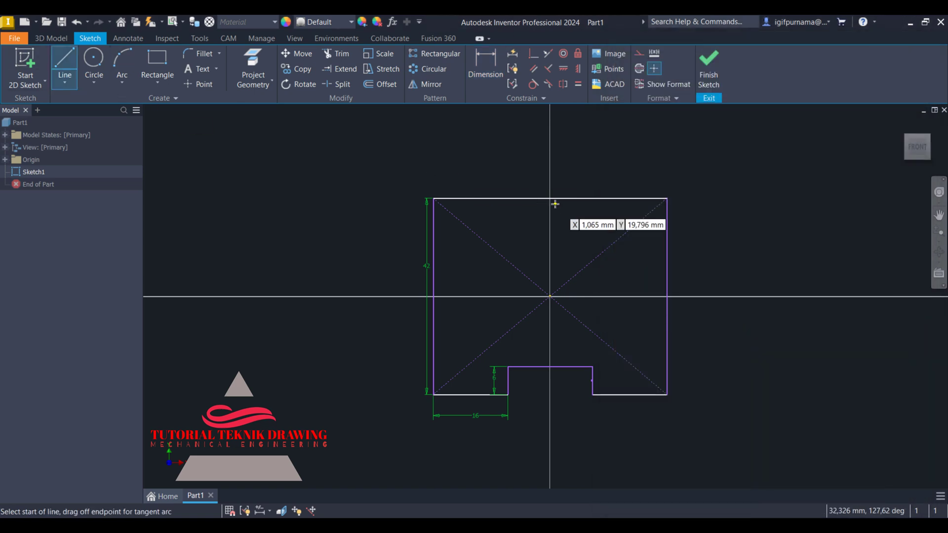
{"action": "left_click", "coordinate": [524, 200]}
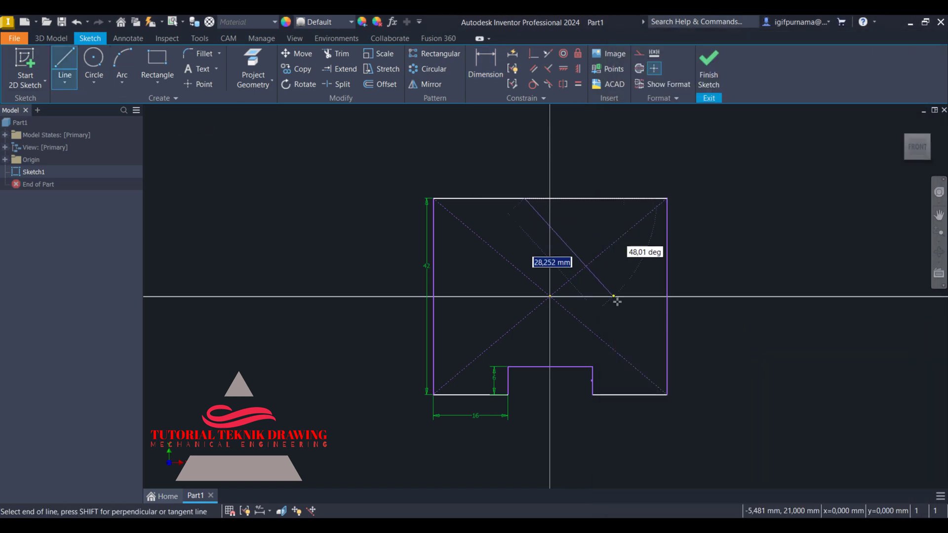
{"action": "left_click", "coordinate": [665, 329]}
{"action": "right_click", "coordinate": [681, 316]}
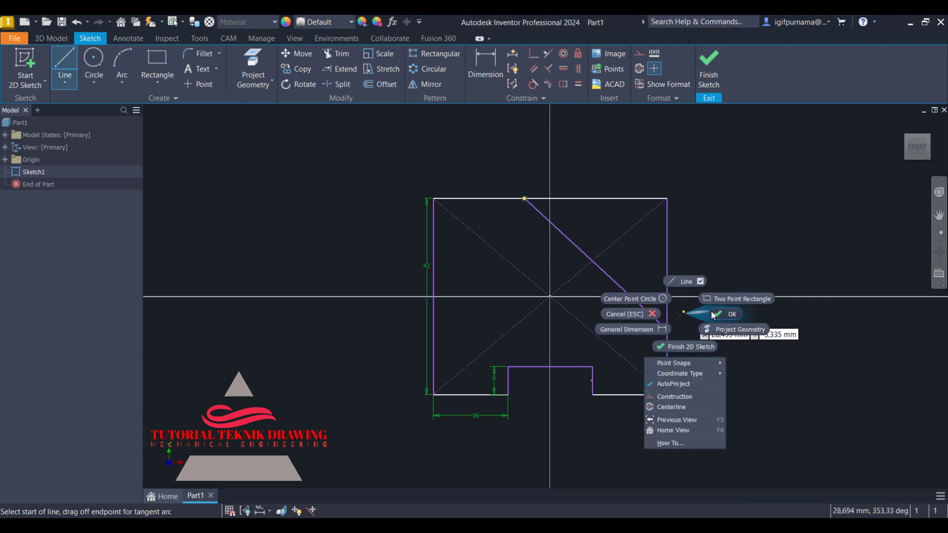
{"action": "left_click", "coordinate": [681, 275]}
- Following the reference drawing, dimension the slanted line's lower end 16 mm above the profile's bottom edge
{"action": "key", "text": "alt+Tab"}
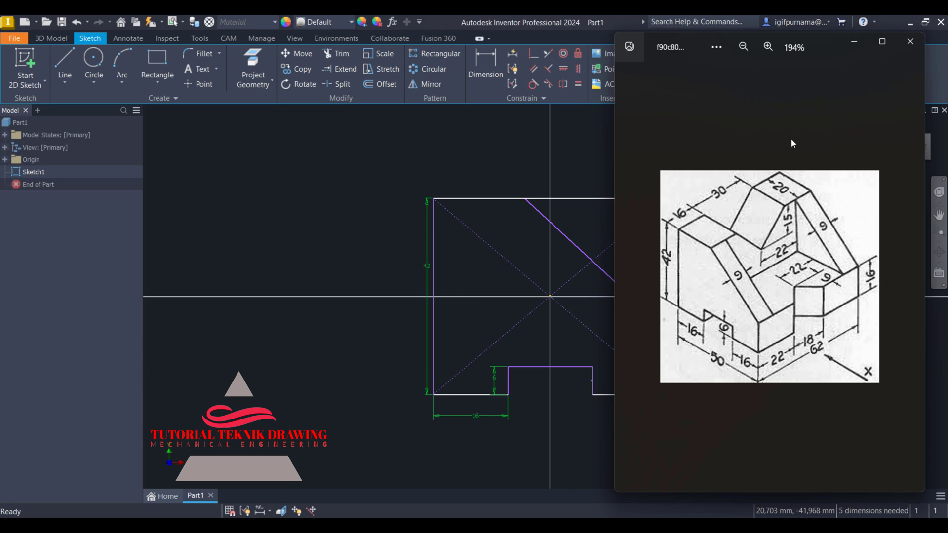
{"action": "left_click", "coordinate": [857, 47]}
{"action": "key", "text": "d"}
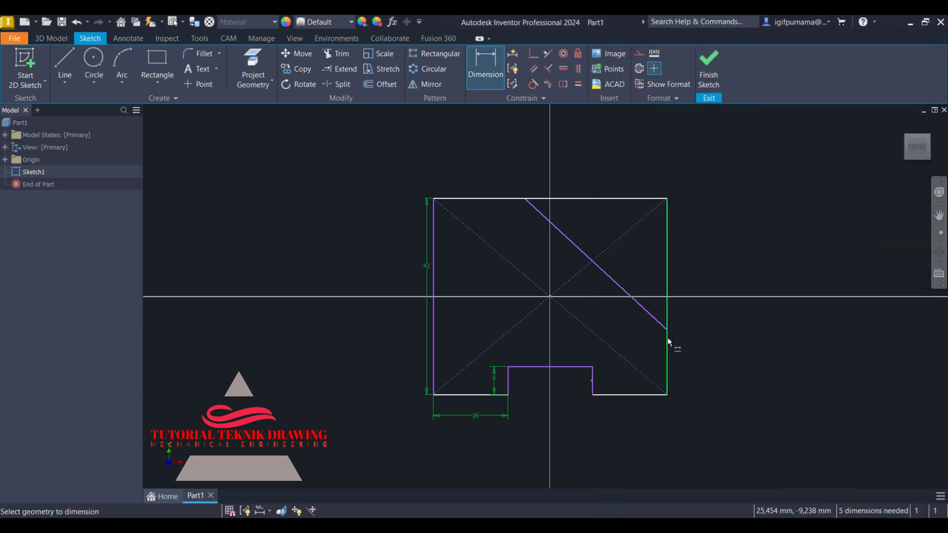
{"action": "left_click", "coordinate": [668, 330]}
{"action": "left_click", "coordinate": [661, 395]}
{"action": "left_click", "coordinate": [714, 380]}
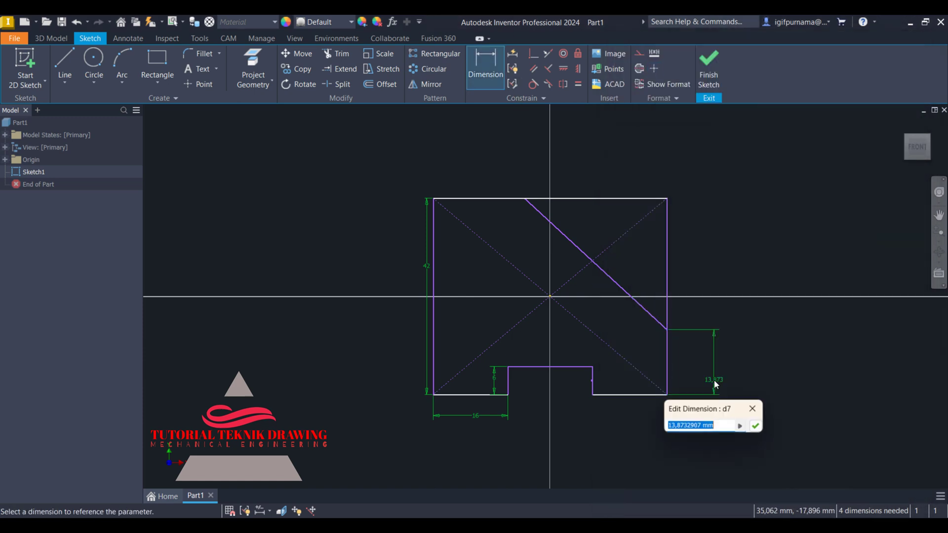
{"action": "type", "text": "16"}
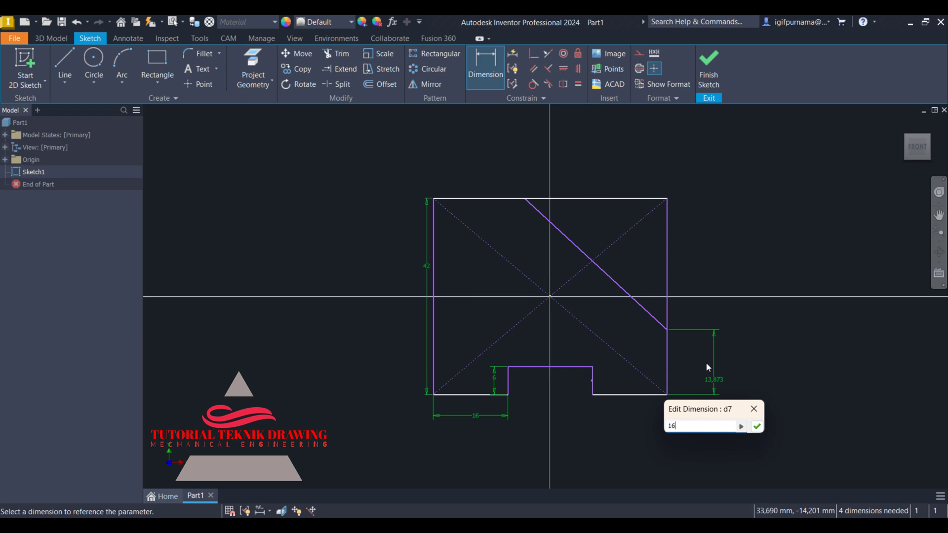
{"action": "key", "text": "Return"}
- Check the reference drawing and dimension the slanted line's upper end 20 mm from the profile's left edge
{"action": "key", "text": "alt+Tab"}
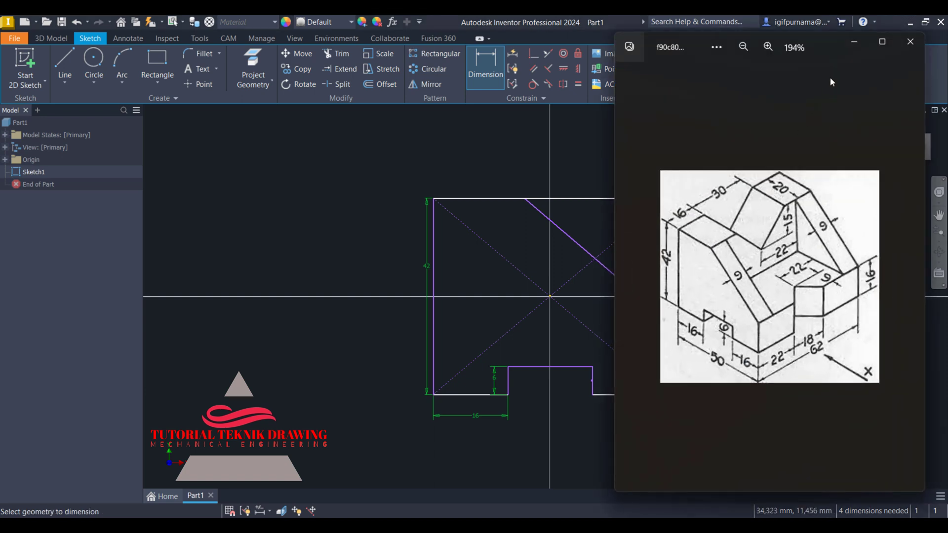
{"action": "left_click", "coordinate": [854, 41]}
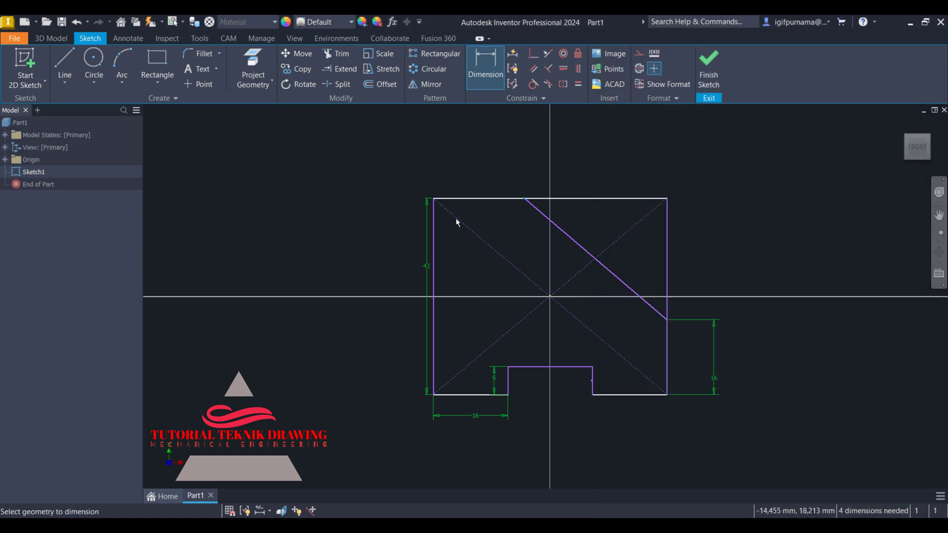
{"action": "left_click", "coordinate": [437, 218]}
{"action": "left_click", "coordinate": [473, 170]}
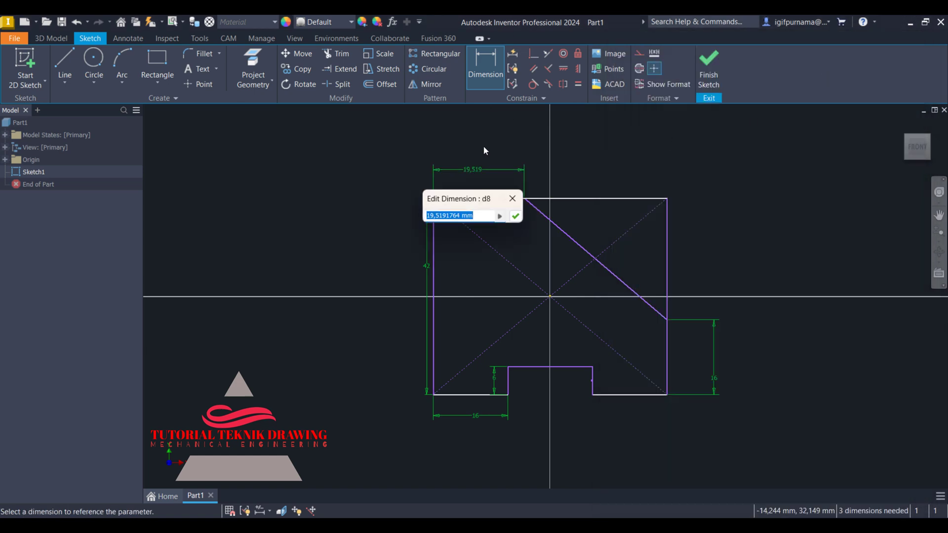
{"action": "type", "text": "20"}
{"action": "key", "text": "Return"}
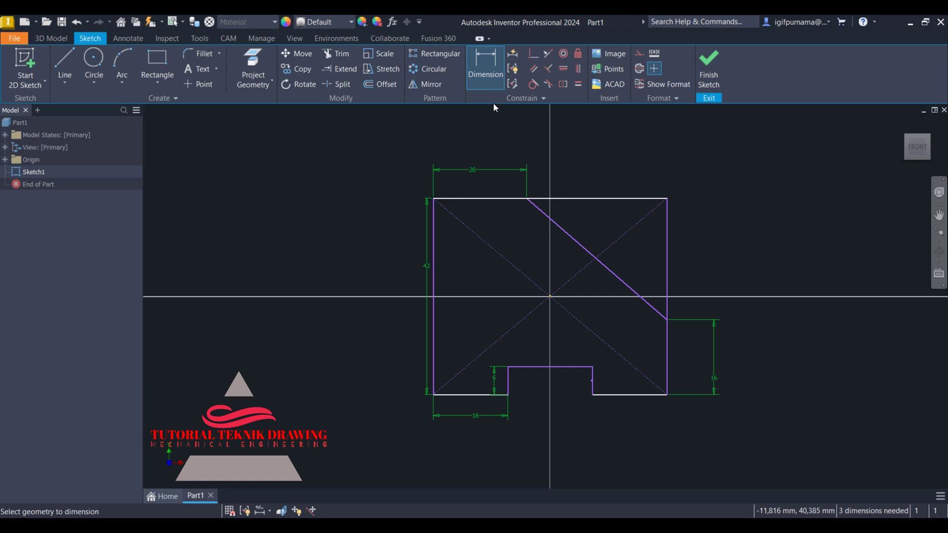
- Trim away the profile's top and right edge segments that extend beyond the slanted line
{"action": "left_click", "coordinate": [335, 53]}
{"action": "left_click", "coordinate": [603, 199]}
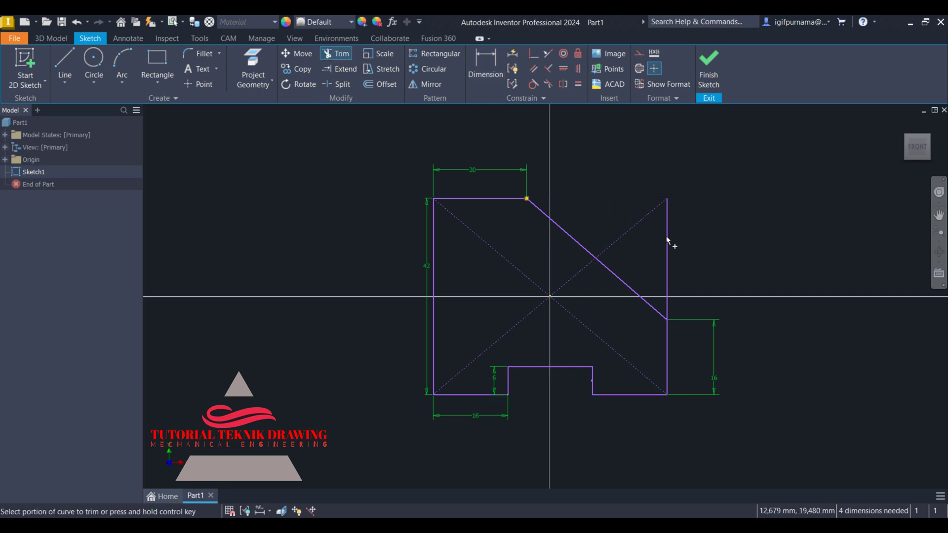
{"action": "left_click", "coordinate": [667, 238]}
- Dimension the profile's overall width at 50 mm between its left and right vertical edges
{"action": "left_click", "coordinate": [498, 84]}
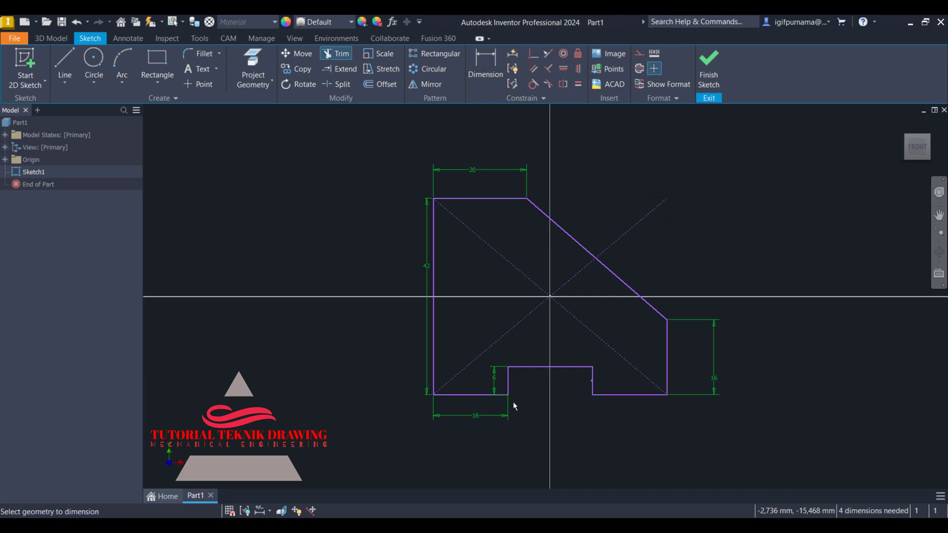
{"action": "left_click", "coordinate": [434, 366]}
{"action": "left_click", "coordinate": [668, 360]}
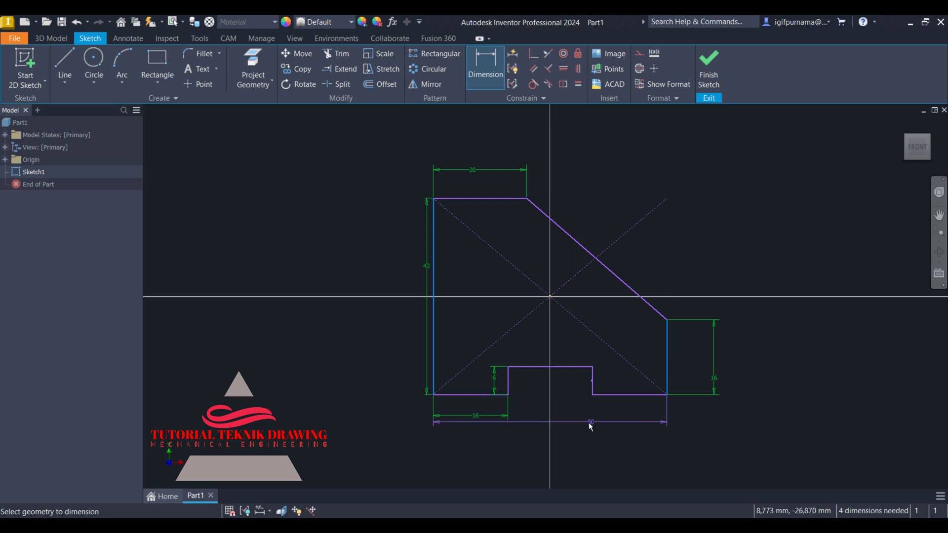
{"action": "left_click", "coordinate": [591, 428]}
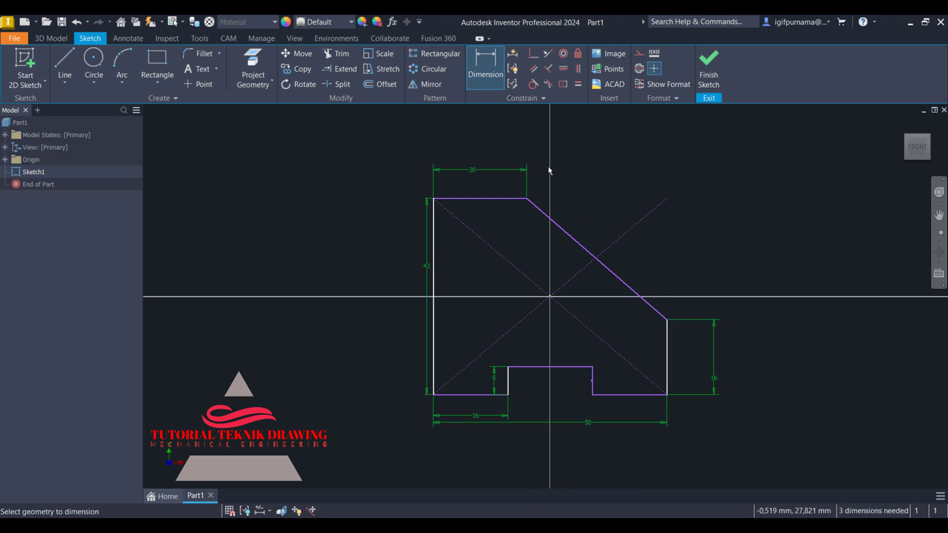
- Finish the sketch and, following the reference drawing, extrude the profile 62 mm symmetrically about the sketch plane
{"action": "left_click", "coordinate": [708, 72]}
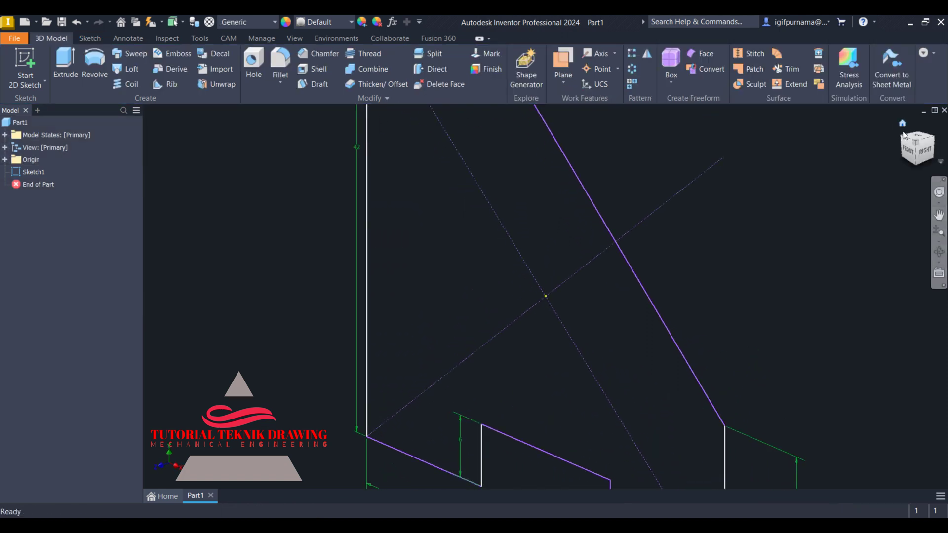
{"action": "left_click", "coordinate": [902, 124]}
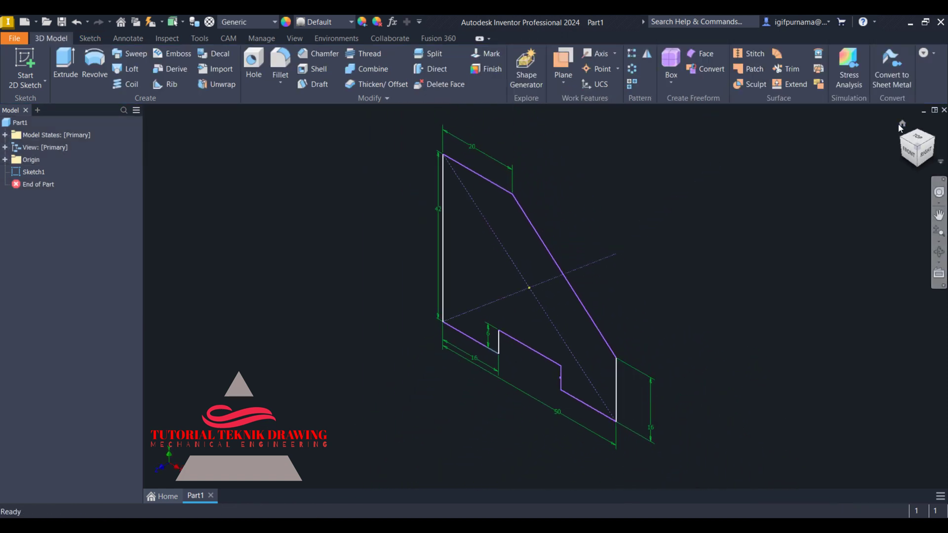
{"action": "left_click", "coordinate": [73, 80]}
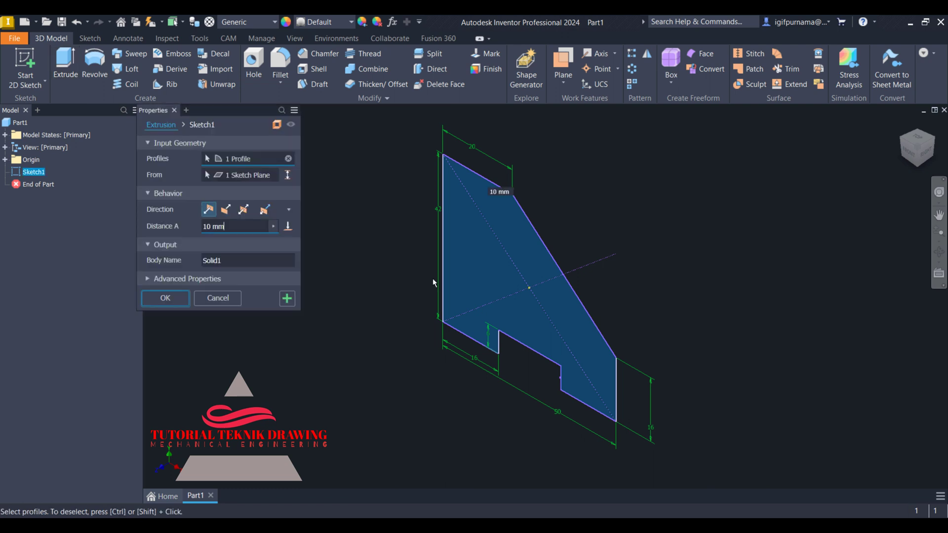
{"action": "key", "text": "alt+Tab"}
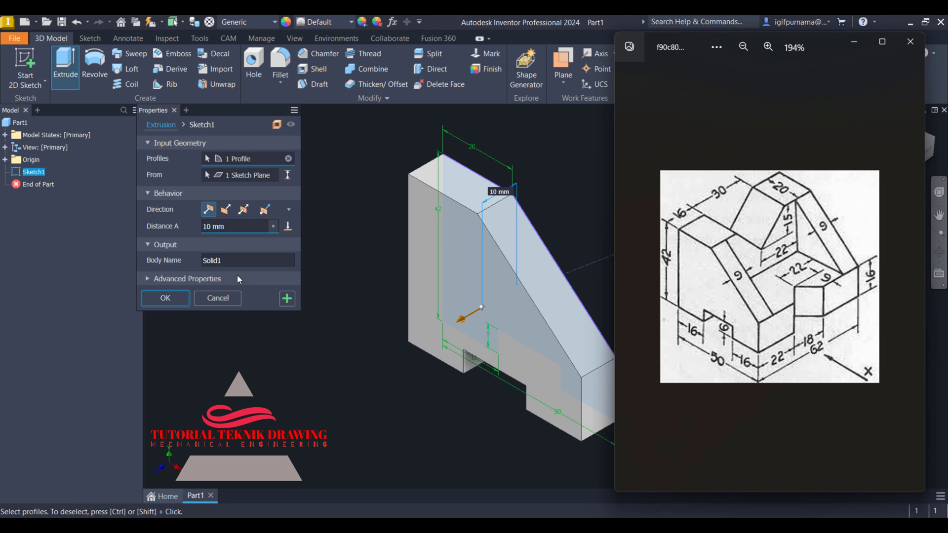
{"action": "left_click", "coordinate": [231, 226]}
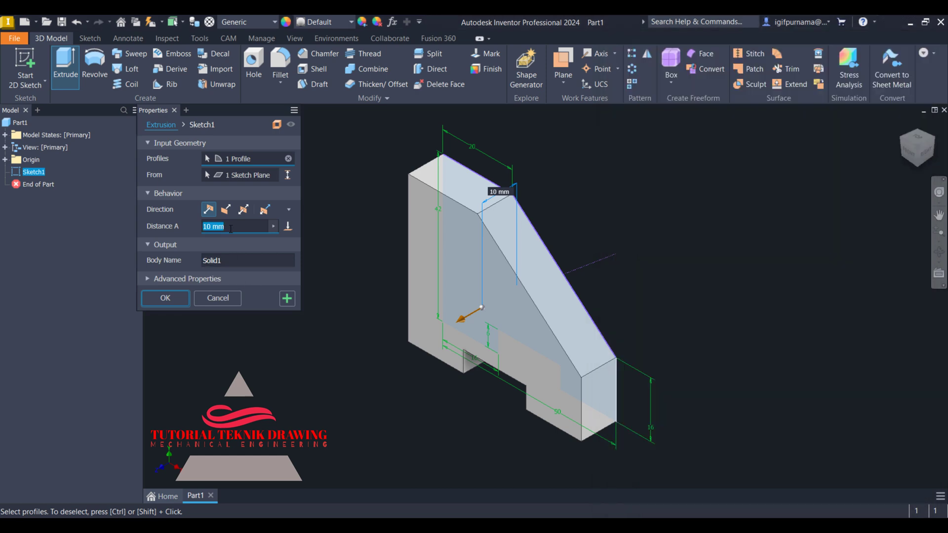
{"action": "type", "text": "62"}
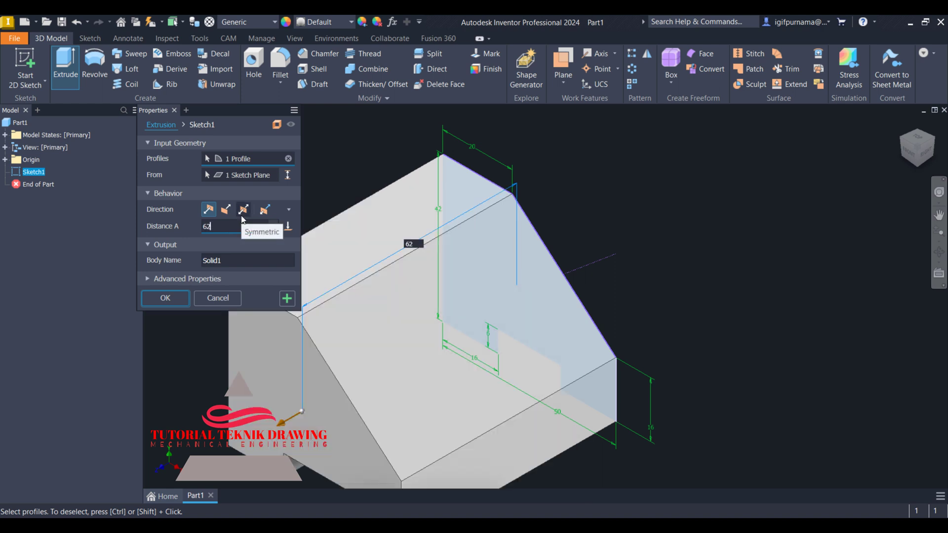
{"action": "left_click", "coordinate": [242, 212]}
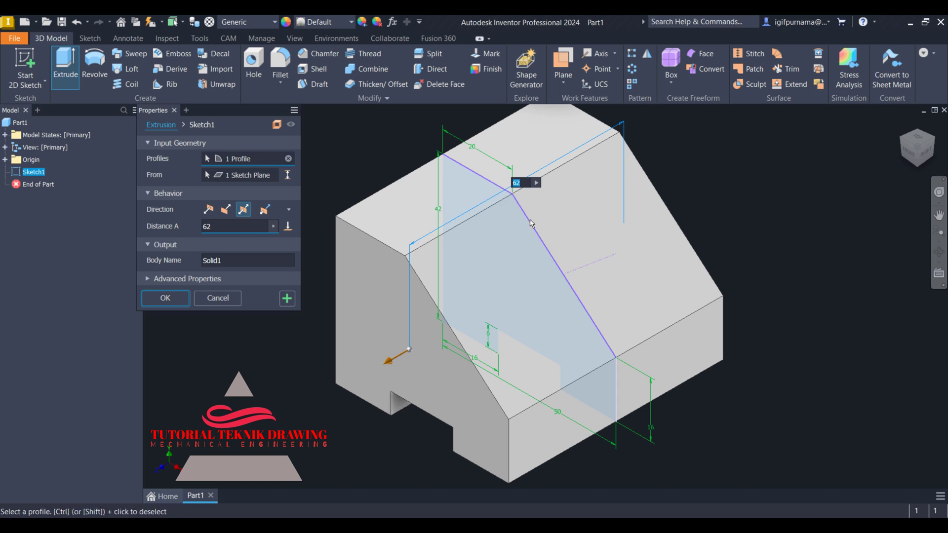
{"action": "left_click", "coordinate": [168, 298]}
- Check the reference drawing, then sketch a rectangle about 49 by 50 mm on the block's top face, extending past its sloped side
{"action": "key", "text": "alt+Tab"}
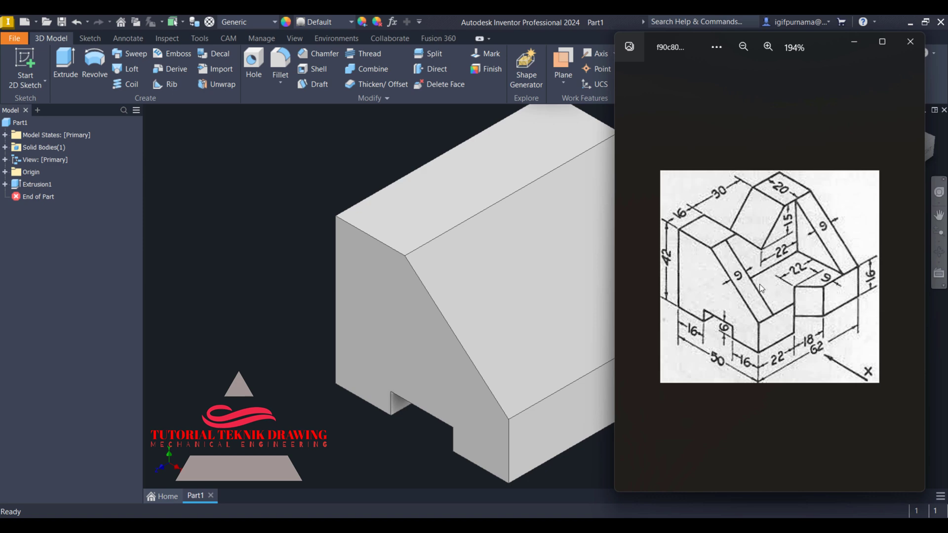
{"action": "left_click", "coordinate": [432, 204]}
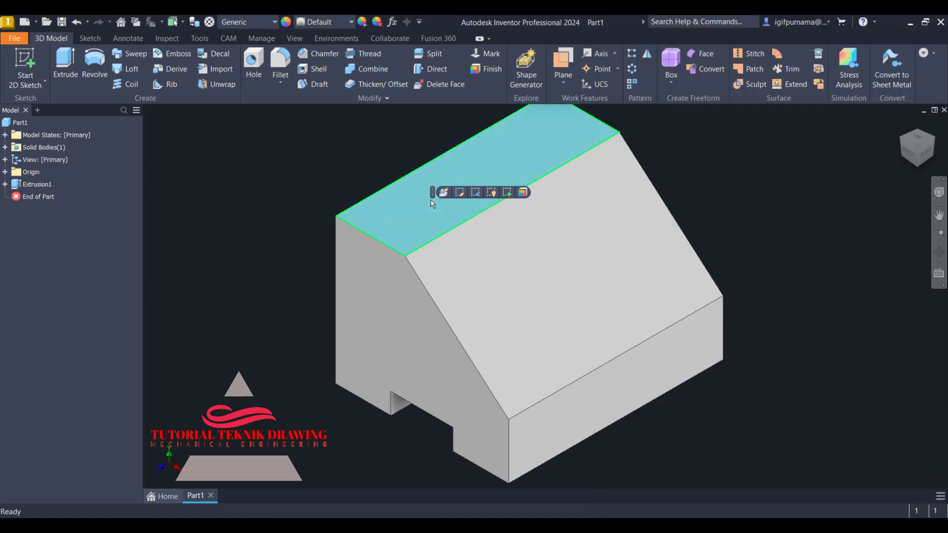
{"action": "left_click", "coordinate": [507, 193]}
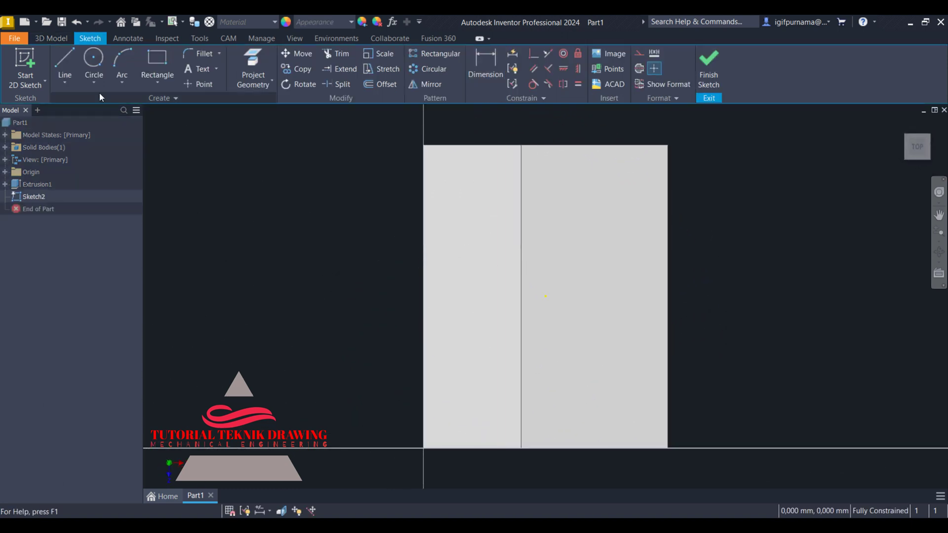
{"action": "left_click", "coordinate": [155, 59]}
{"action": "left_click", "coordinate": [519, 182]}
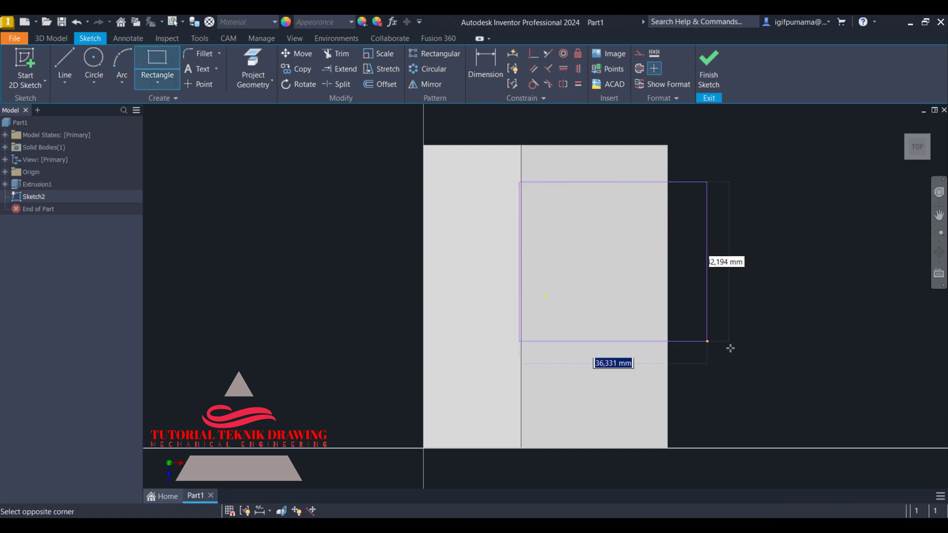
{"action": "left_click", "coordinate": [760, 426]}
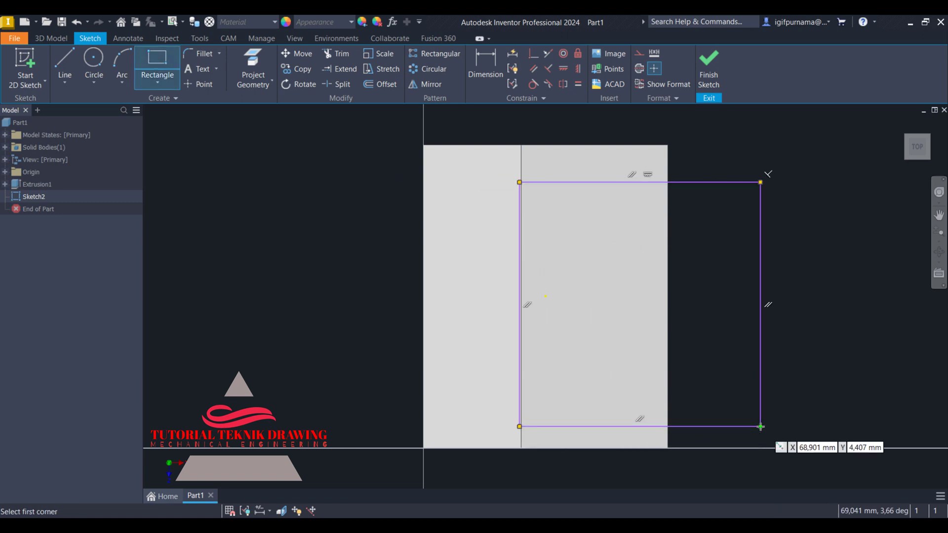
- Following the reference drawing, dimension the rectangle's left side 20 mm from the block's left edge
{"action": "key", "text": "alt+Tab"}
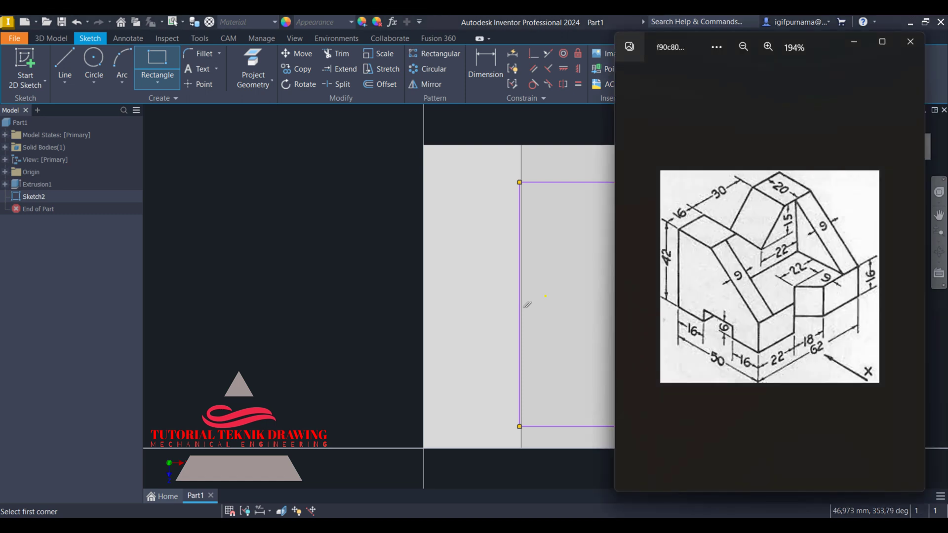
{"action": "key", "text": "alt+Tab"}
{"action": "key", "text": "d"}
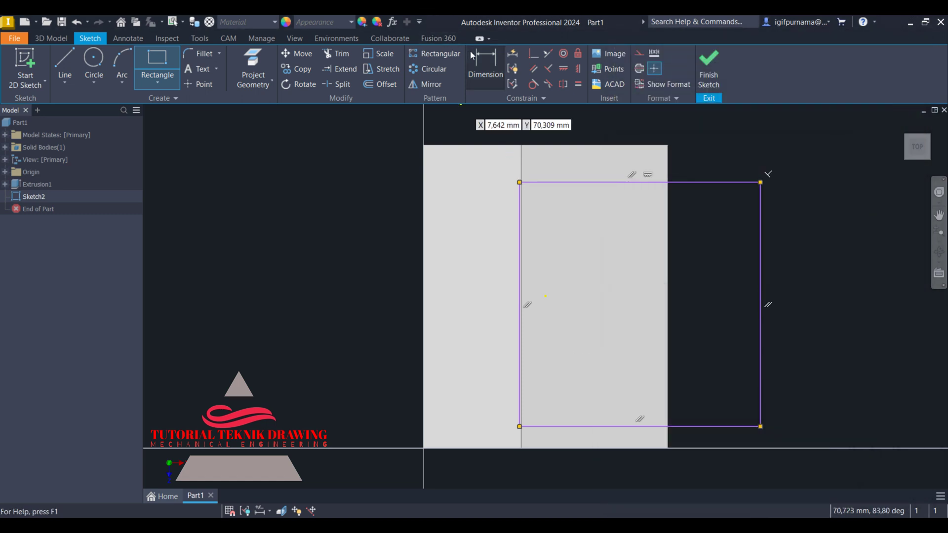
{"action": "left_click", "coordinate": [519, 219]}
{"action": "left_click", "coordinate": [424, 229]}
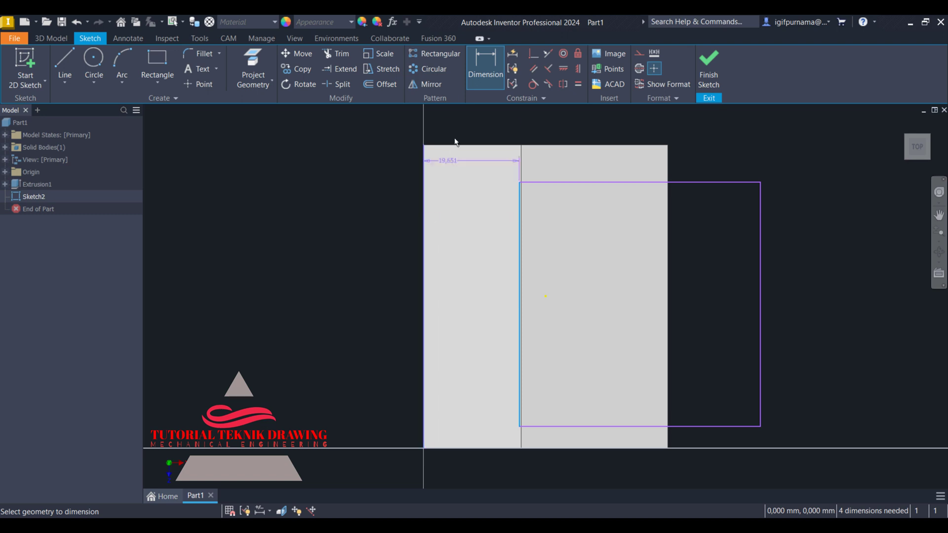
{"action": "left_click", "coordinate": [455, 118]}
{"action": "type", "text": "20"}
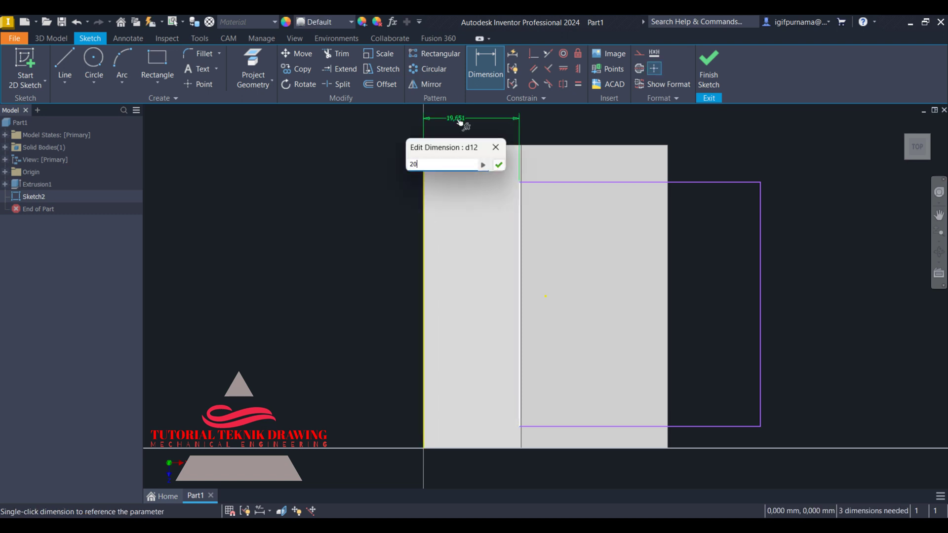
{"action": "key", "text": "Return"}
- Check the reference drawing and dimension the rectangle's upper side 9 mm from the block's upper edge
{"action": "key", "text": "alt+Tab"}
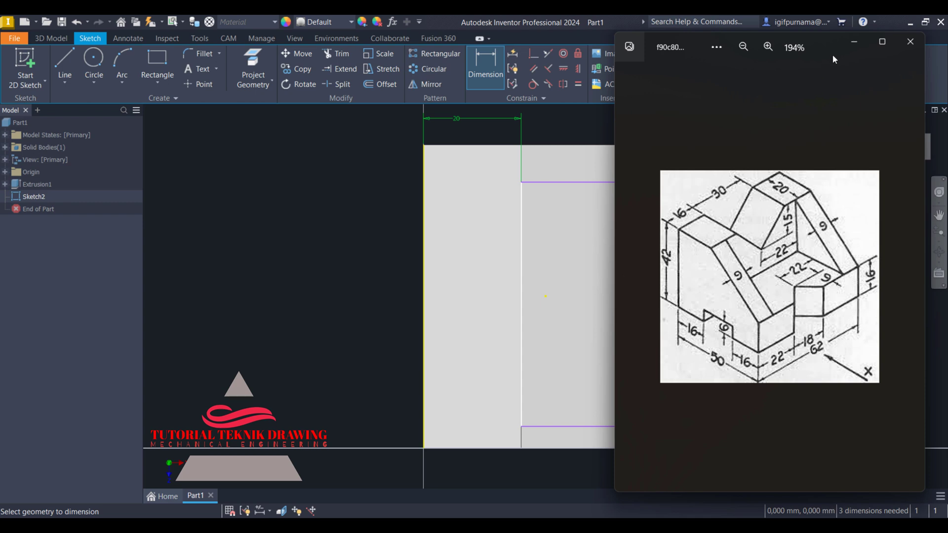
{"action": "left_click", "coordinate": [854, 42]}
{"action": "left_click", "coordinate": [620, 182]}
{"action": "left_click", "coordinate": [618, 145]}
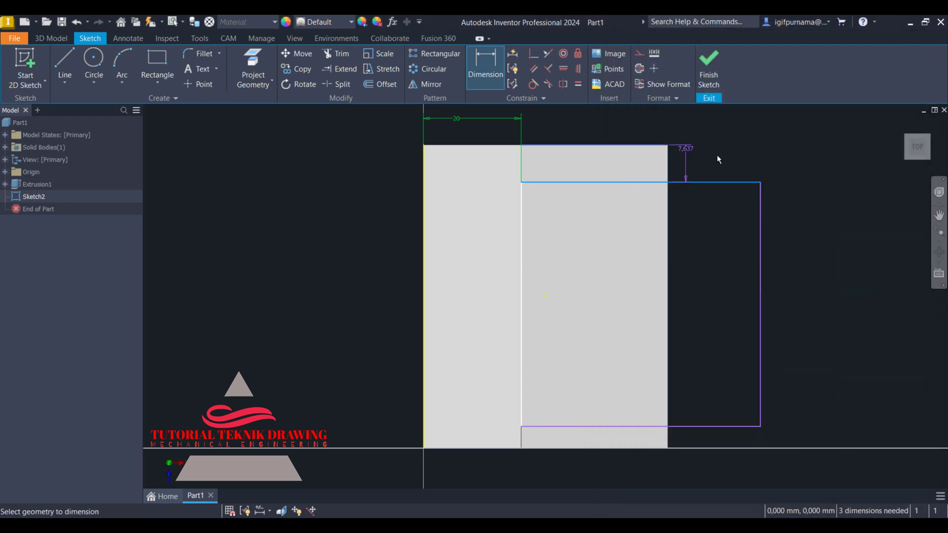
{"action": "left_click", "coordinate": [719, 154]}
{"action": "type", "text": "9"}
{"action": "key", "text": "Return"}
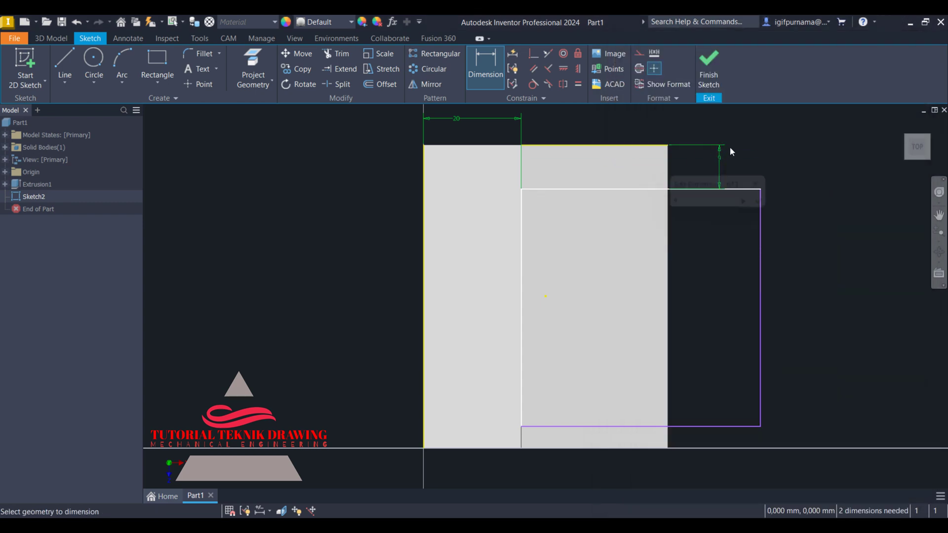
- Dimension the rectangle's lower side 9 mm from the block's lower edge
{"action": "left_click", "coordinate": [592, 427]}
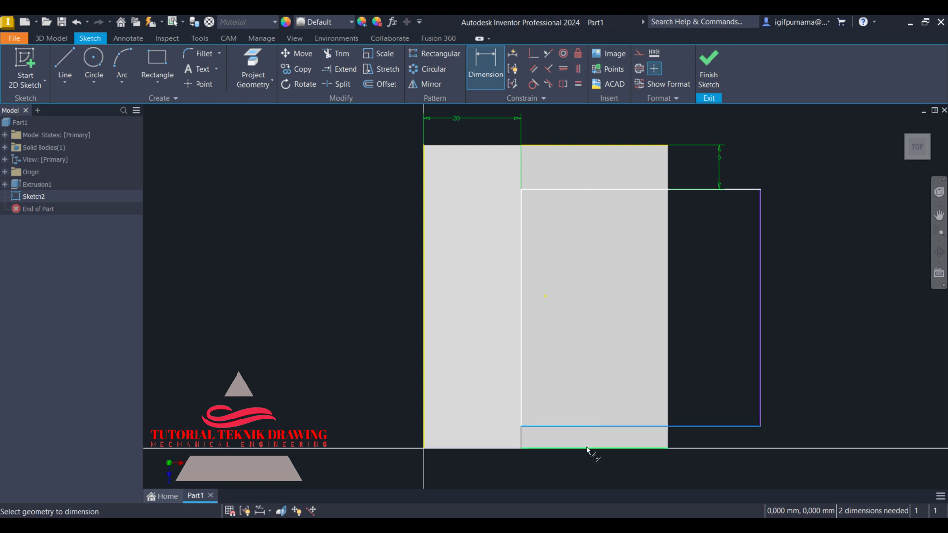
{"action": "left_click", "coordinate": [717, 449]}
{"action": "left_click", "coordinate": [842, 437]}
{"action": "type", "text": "9"}
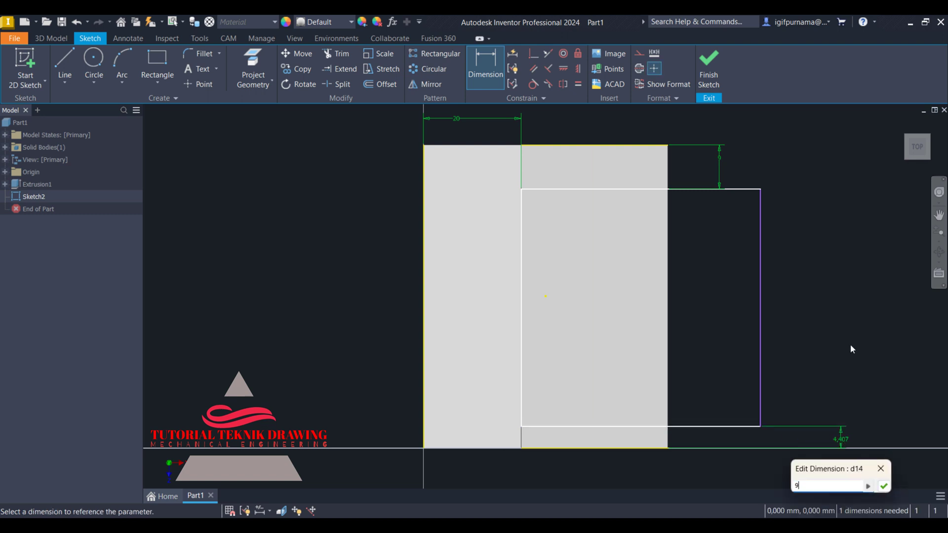
{"action": "key", "text": "Return"}
- Finish the sketch and set up a cut extrusion of the rectangular profile down into the block
{"action": "left_click", "coordinate": [709, 79]}
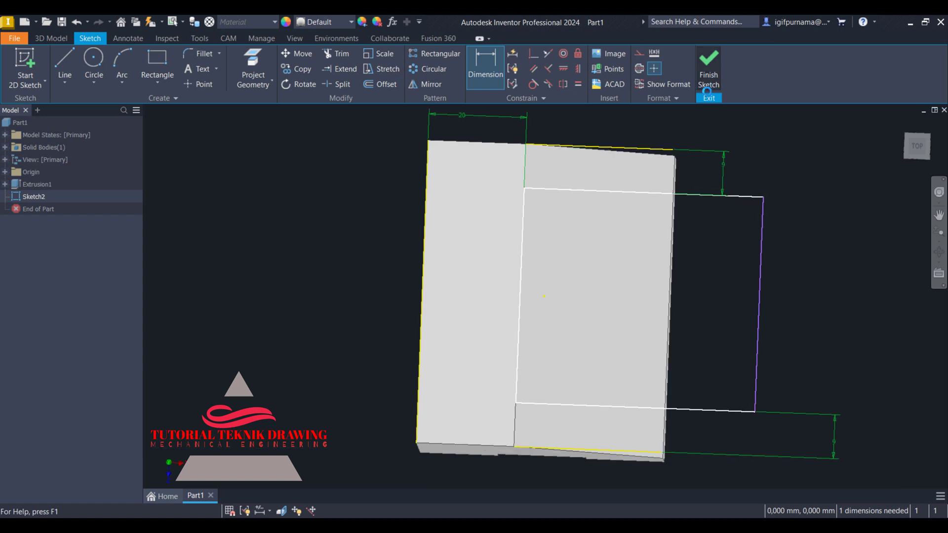
{"action": "left_click", "coordinate": [63, 73]}
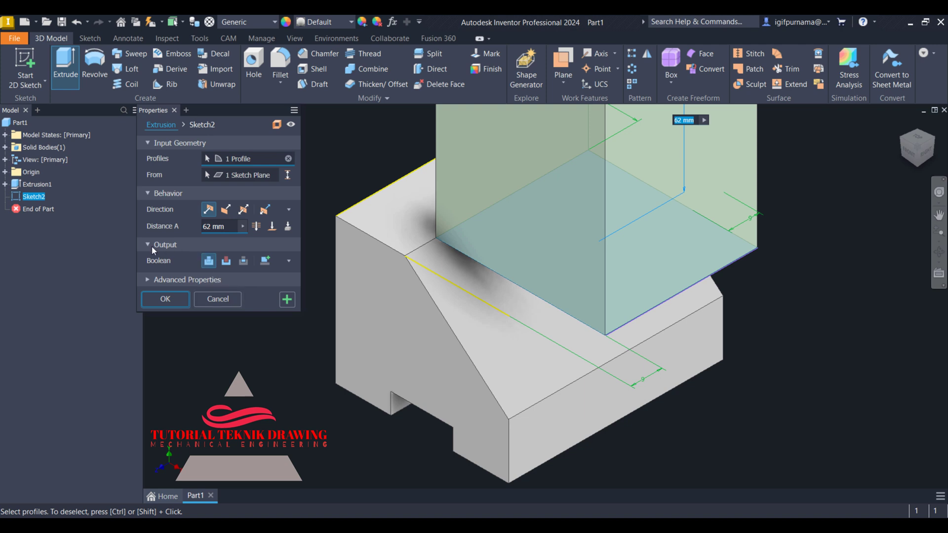
{"action": "left_click", "coordinate": [226, 261]}
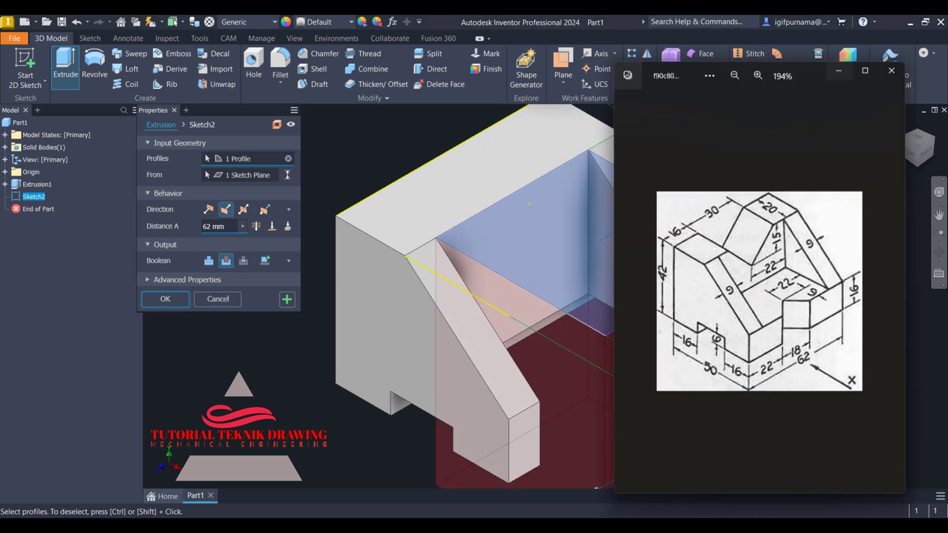
- Check the reference drawing for the pocket's depth dimensions and open the Calculator
{"action": "key", "text": "alt+Tab"}
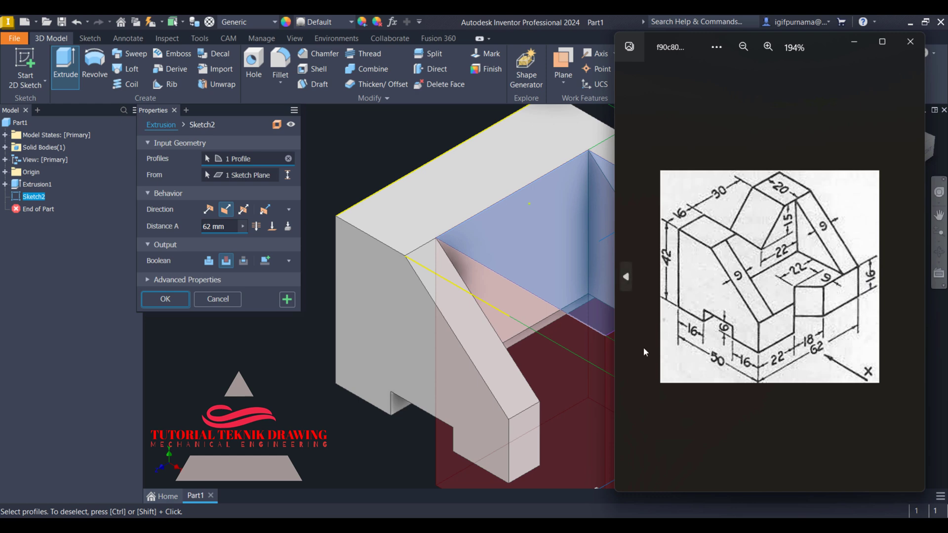
{"action": "key", "text": "super"}
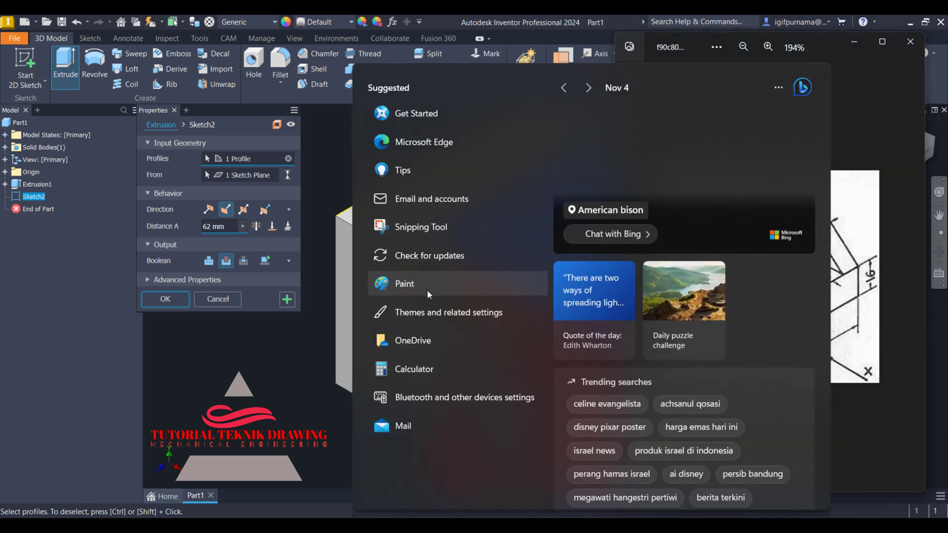
{"action": "left_click", "coordinate": [433, 369]}
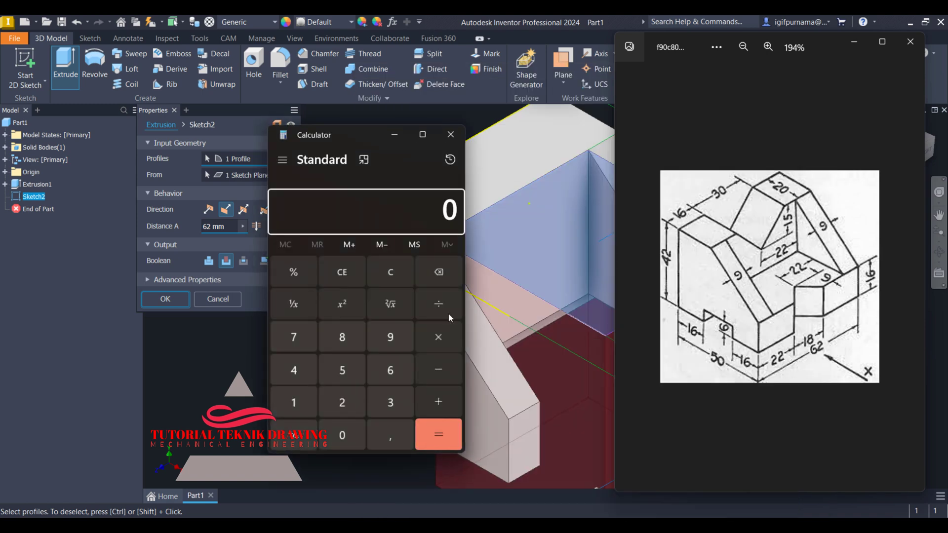
{"action": "left_click", "coordinate": [295, 371]}
{"action": "left_click", "coordinate": [343, 397]}
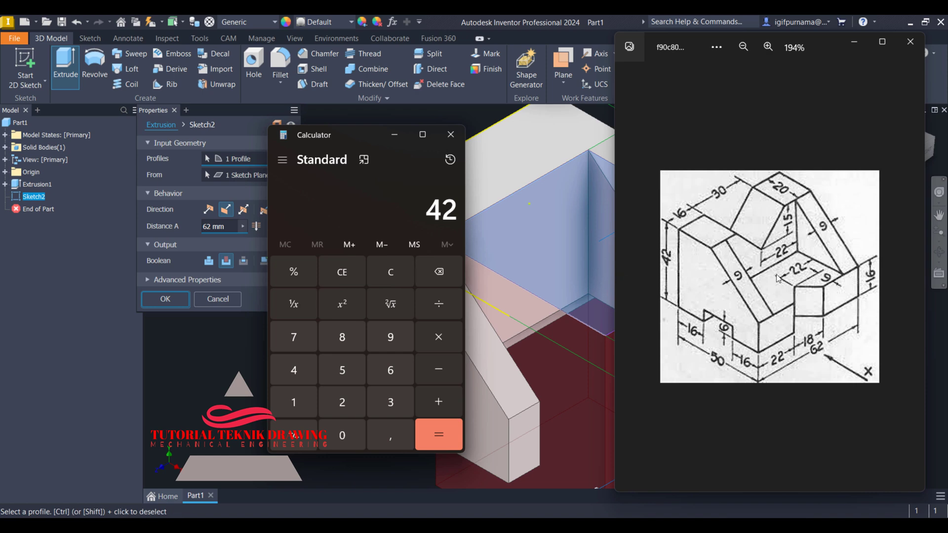
{"action": "left_click", "coordinate": [293, 403]}
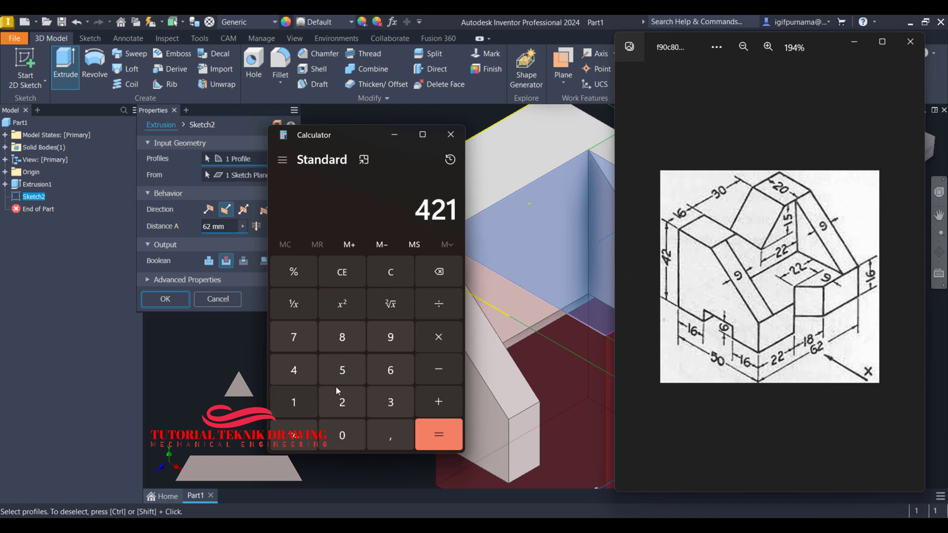
{"action": "left_click", "coordinate": [390, 370]}
{"action": "left_click", "coordinate": [410, 277]}
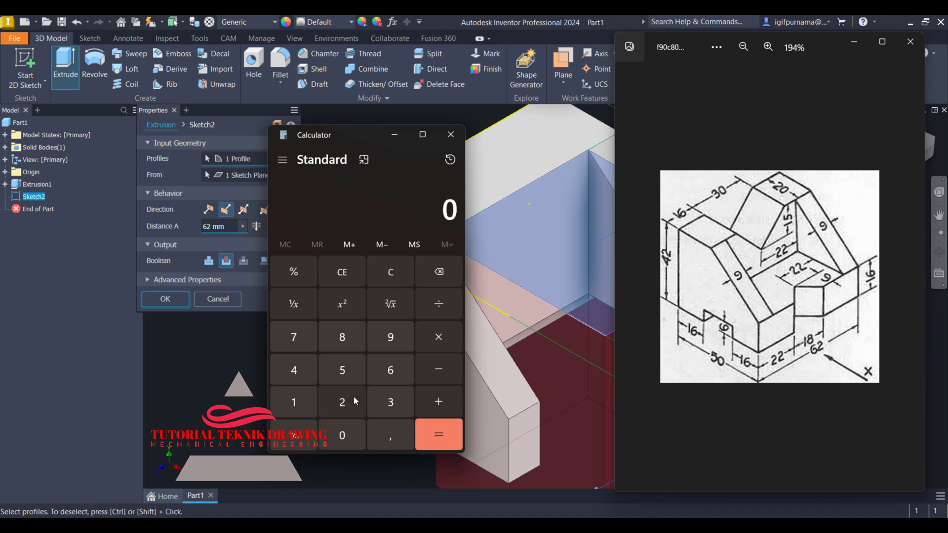
- Calculate 42 − 16 in the Calculator to obtain the pocket depth
{"action": "left_click", "coordinate": [294, 370]}
{"action": "left_click", "coordinate": [342, 402]}
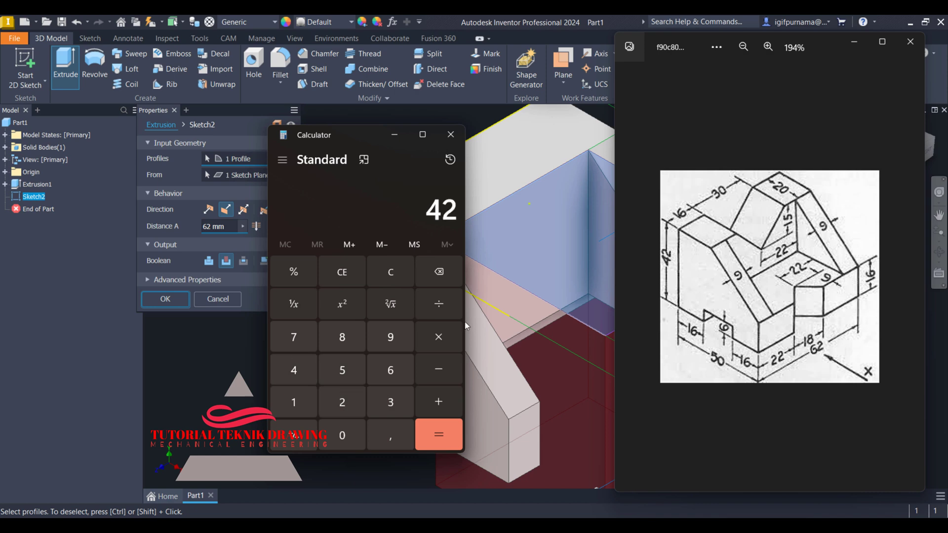
{"action": "left_click", "coordinate": [437, 370]}
{"action": "left_click", "coordinate": [294, 402]}
{"action": "left_click", "coordinate": [390, 370]}
{"action": "left_click", "coordinate": [437, 429]}
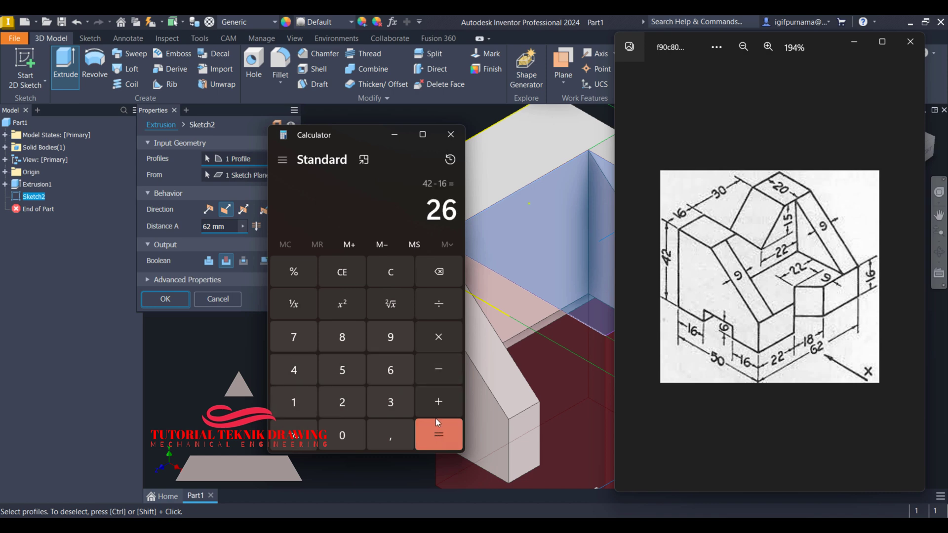
- Set the cut distance to 26 mm and complete the pocket cut between the side walls
{"action": "left_click", "coordinate": [393, 135]}
{"action": "left_click", "coordinate": [235, 224]}
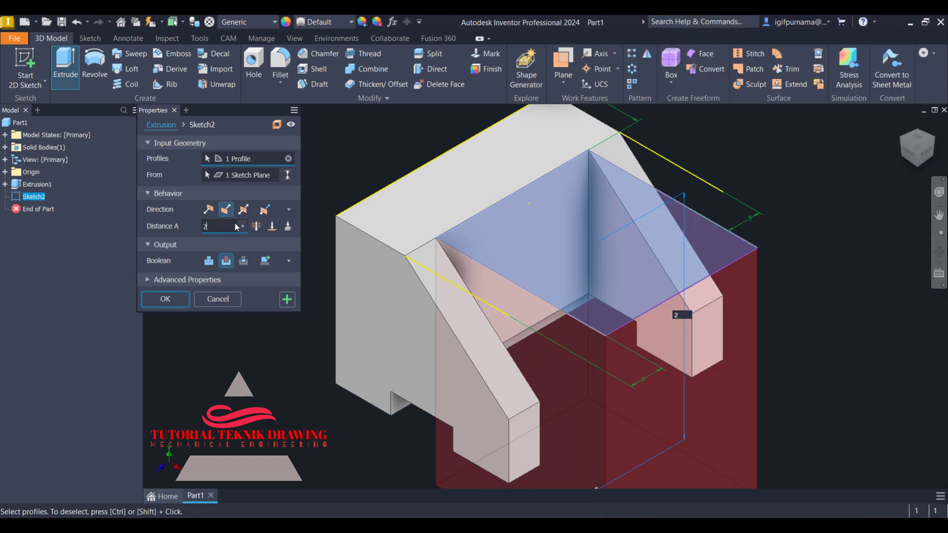
{"action": "type", "text": "26"}
{"action": "left_click", "coordinate": [171, 300]}
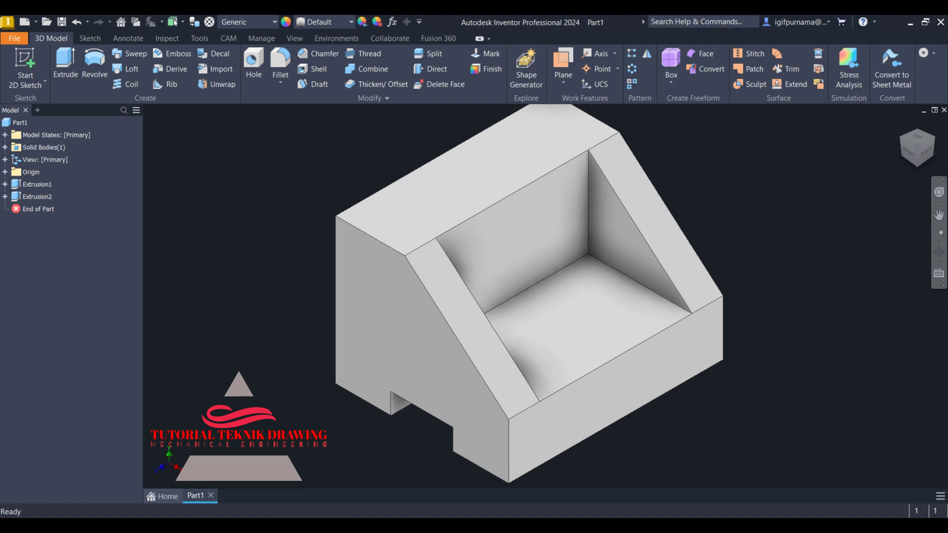
- Start a sketch on the pocket floor and check the reference drawing for the front notch dimensions
{"action": "key", "text": "alt+Tab"}
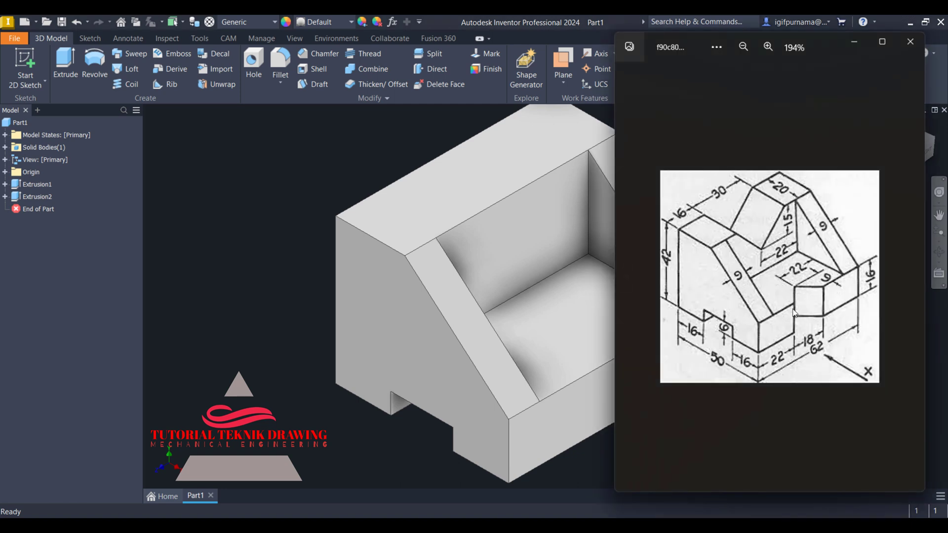
{"action": "left_click", "coordinate": [578, 313]}
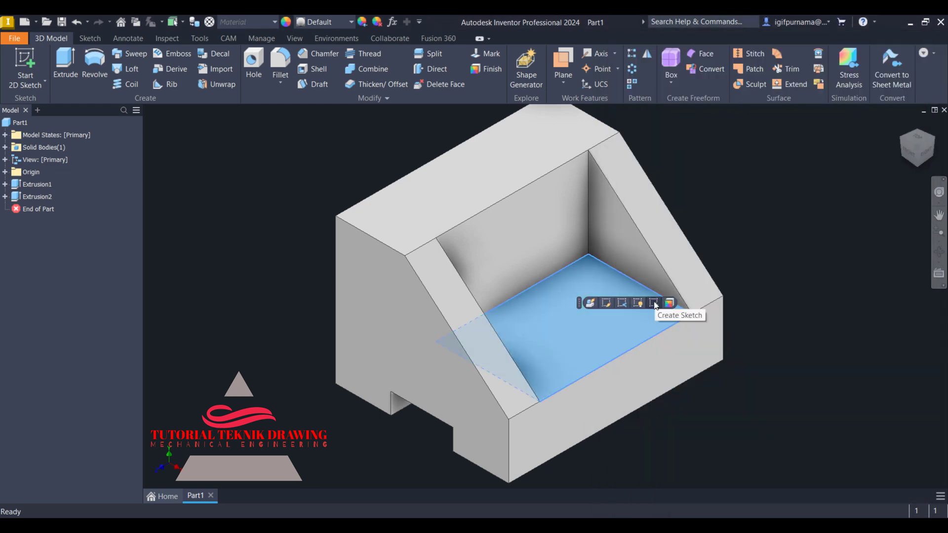
{"action": "left_click", "coordinate": [654, 303]}
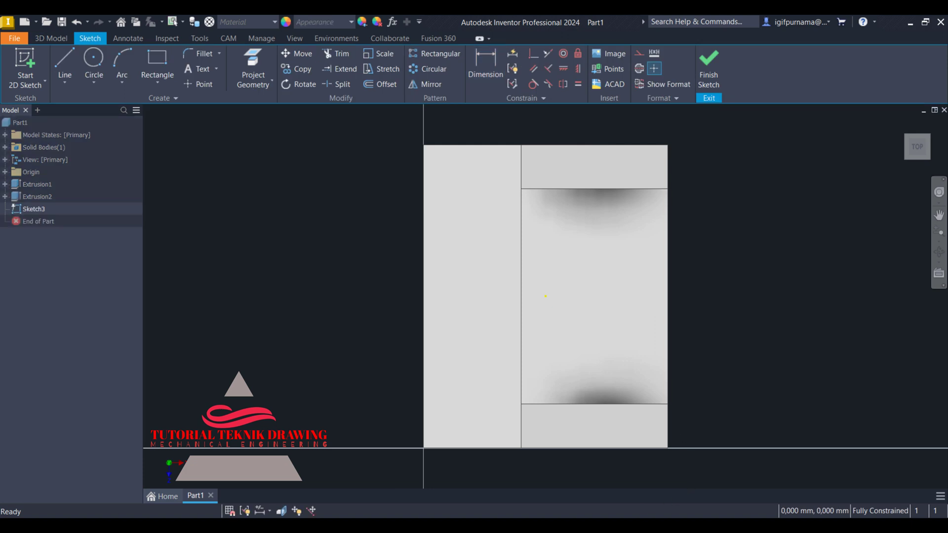
{"action": "key", "text": "alt+Tab"}
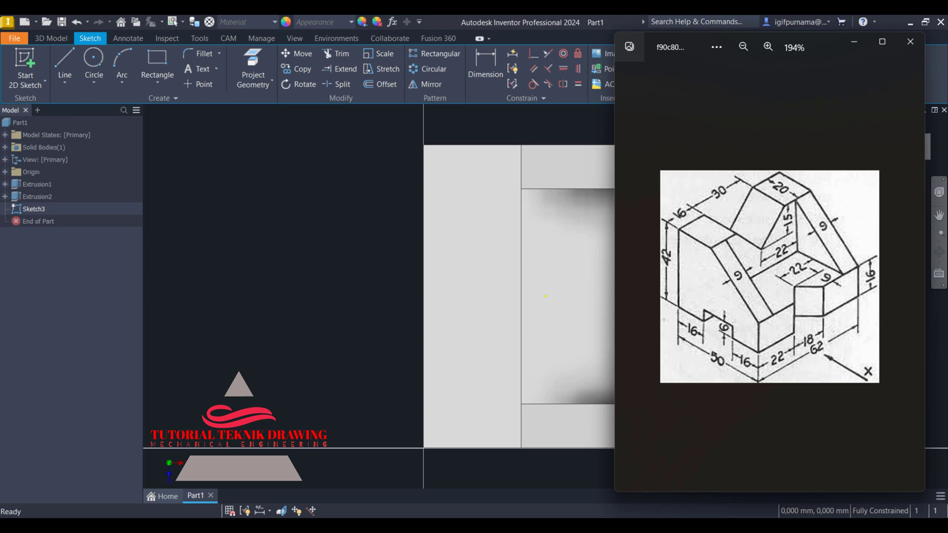
{"action": "left_click", "coordinate": [853, 41]}
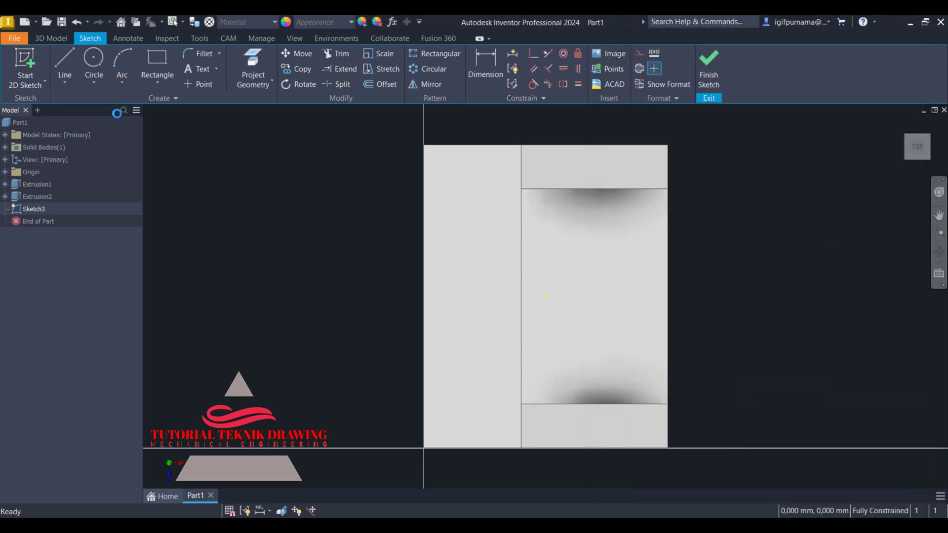
- Sketch a horizontal line about 8 mm long inward from the midpoint of the block's front edge
{"action": "left_click", "coordinate": [64, 67]}
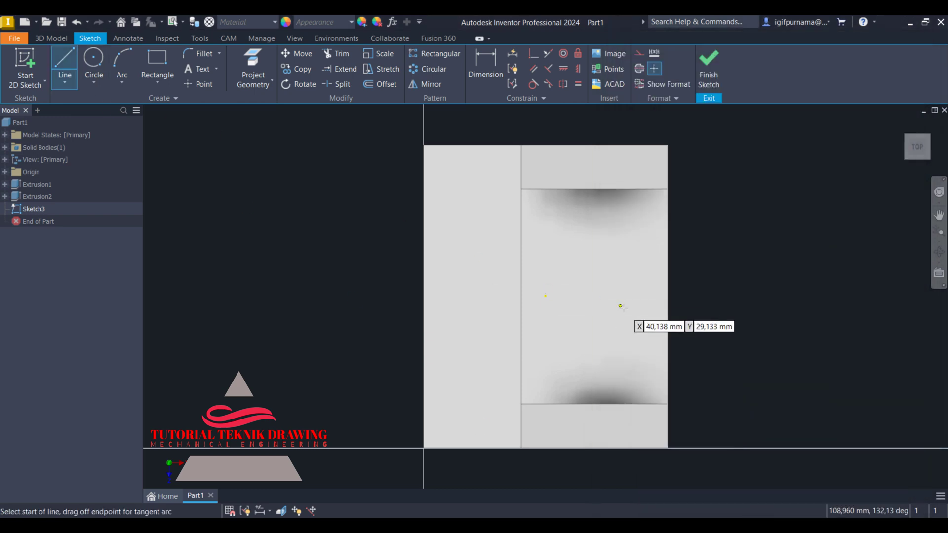
{"action": "left_click", "coordinate": [664, 295]}
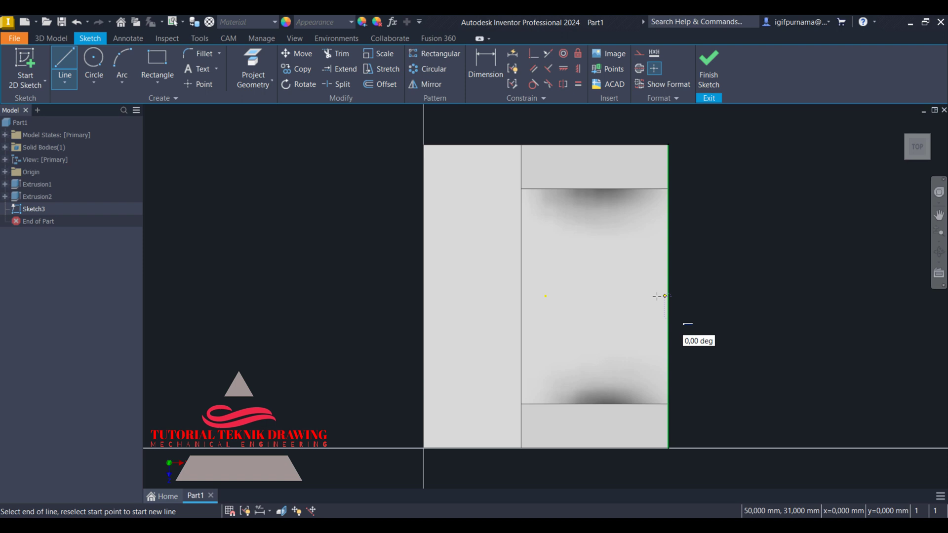
{"action": "left_click", "coordinate": [628, 296]}
{"action": "right_click", "coordinate": [628, 296]}
{"action": "left_click", "coordinate": [635, 329]}
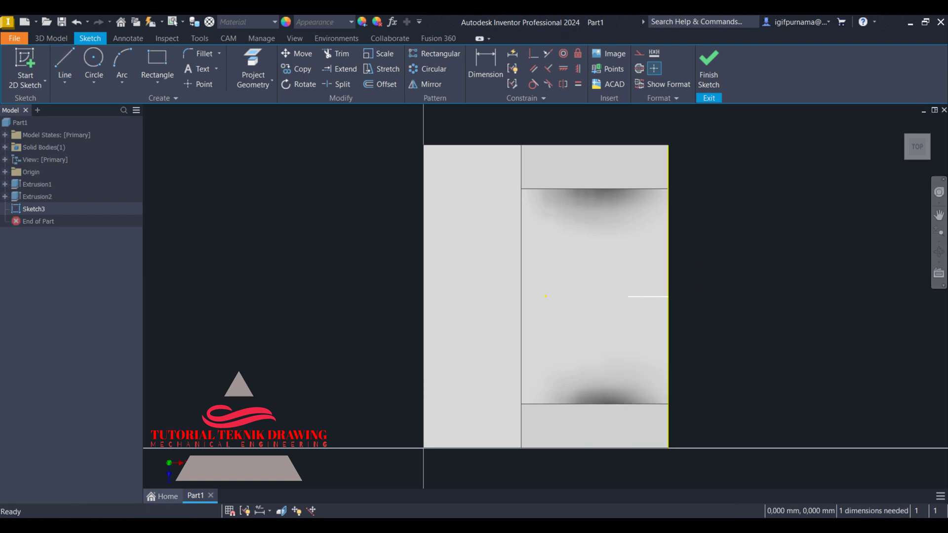
- Check the notch depth in the reference drawing and dimension the horizontal line's length as 6 mm
{"action": "key", "text": "alt+Tab"}
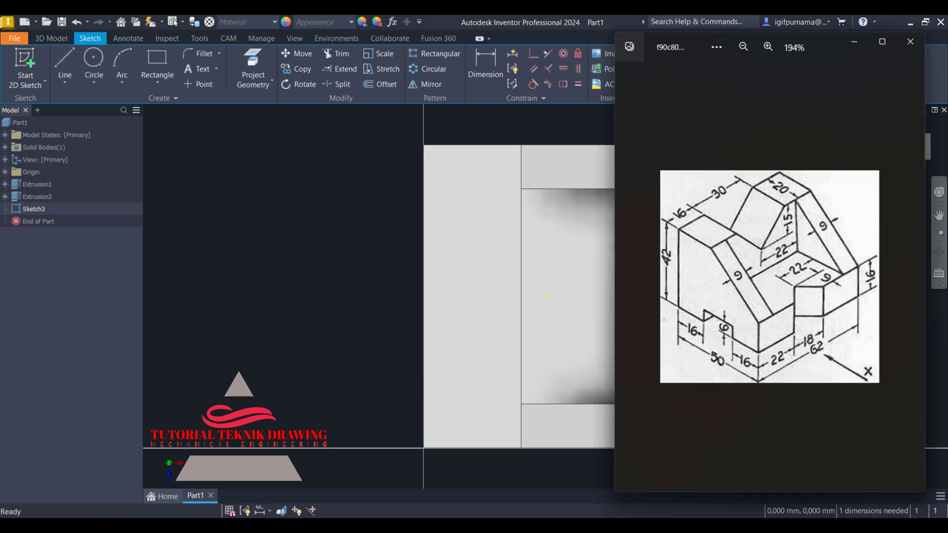
{"action": "key", "text": "alt+Tab"}
{"action": "left_click", "coordinate": [486, 66]}
{"action": "left_click", "coordinate": [647, 296]}
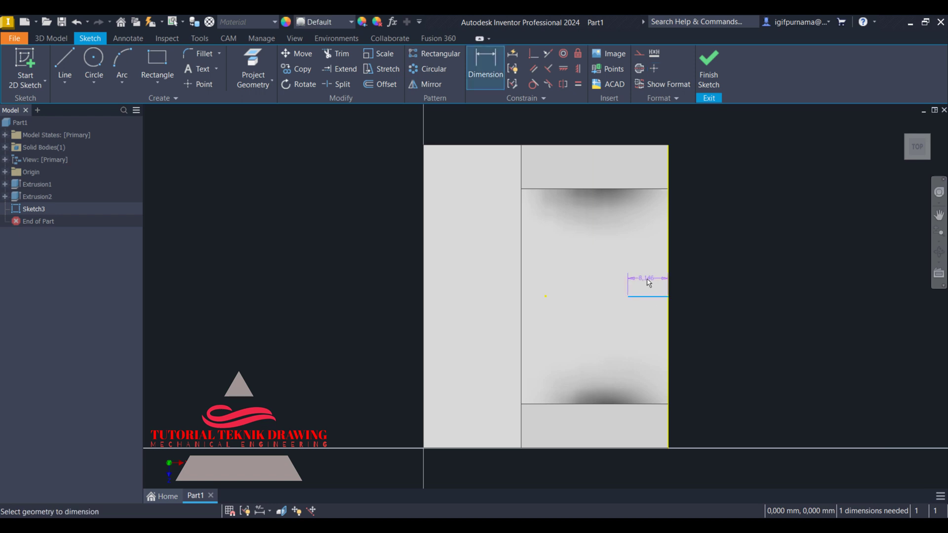
{"action": "left_click", "coordinate": [648, 282]}
{"action": "key", "text": "alt+Tab"}
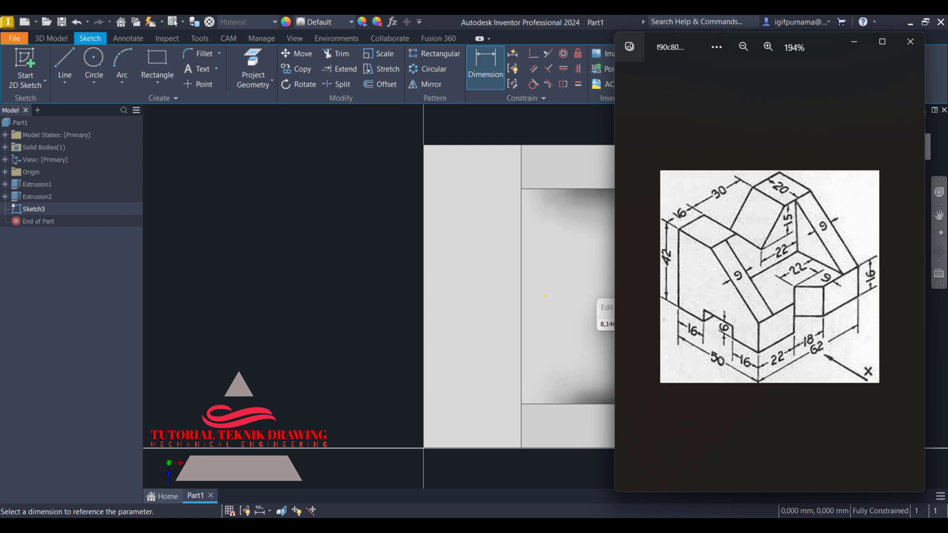
{"action": "key", "text": "alt+Tab"}
{"action": "type", "text": "6"}
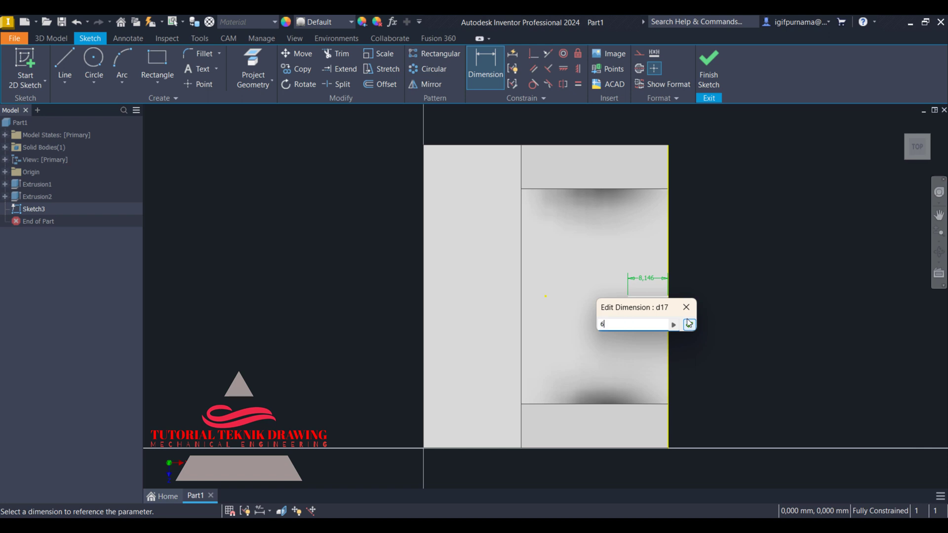
{"action": "left_click", "coordinate": [689, 324]}
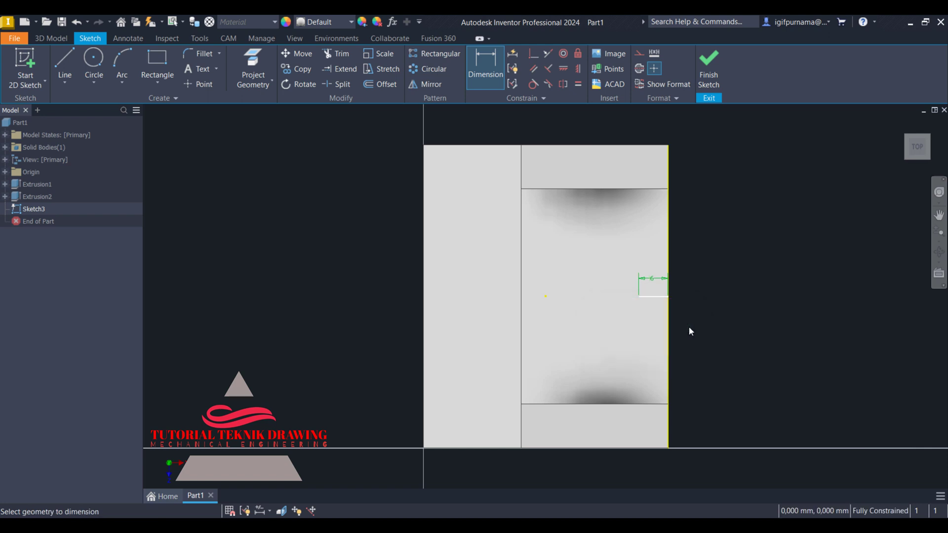
- Sketch a slanted line from the block's front edge, below the horizontal line, to that line's inner end
{"action": "left_click", "coordinate": [65, 66]}
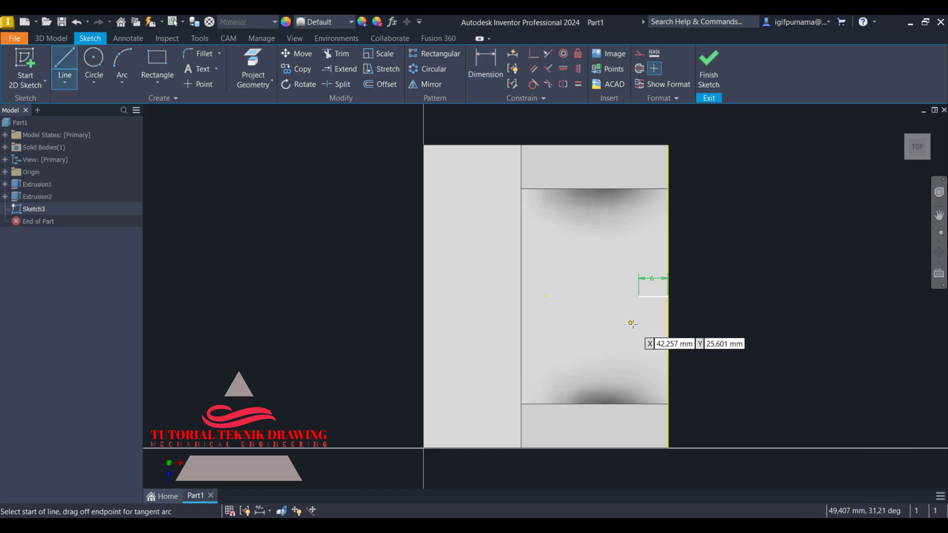
{"action": "left_click", "coordinate": [668, 332]}
{"action": "left_click", "coordinate": [639, 296]}
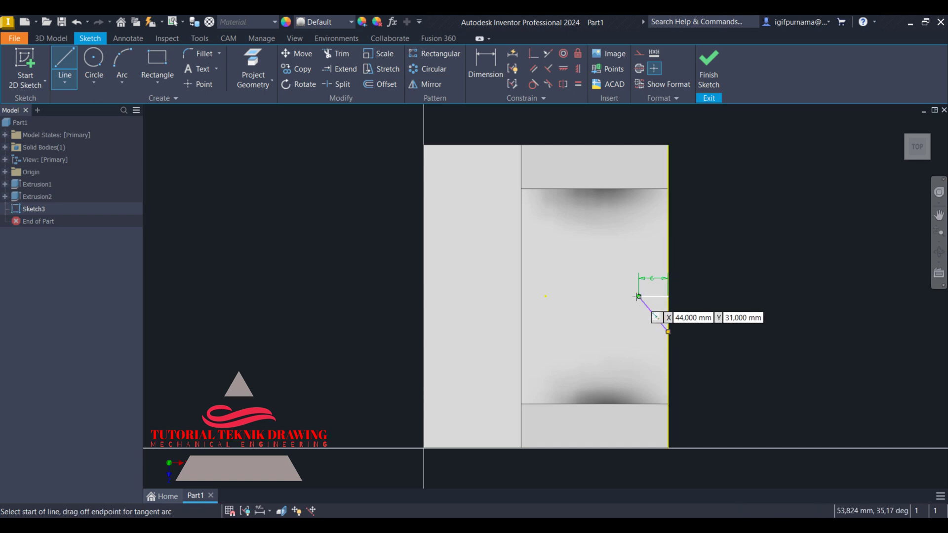
{"action": "right_click", "coordinate": [638, 297]}
{"action": "left_click", "coordinate": [690, 262]}
- Check the reference drawing and dimension the slanted line's outer endpoint 22 mm from the block's lower front corner
{"action": "key", "text": "alt+Tab"}
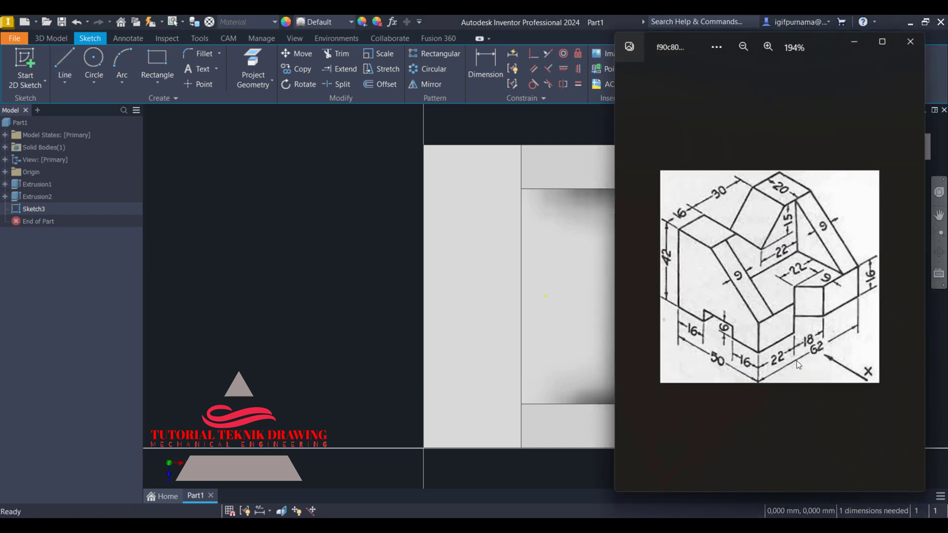
{"action": "left_click", "coordinate": [861, 42]}
{"action": "key", "text": "alt+Tab"}
{"action": "left_click", "coordinate": [854, 44]}
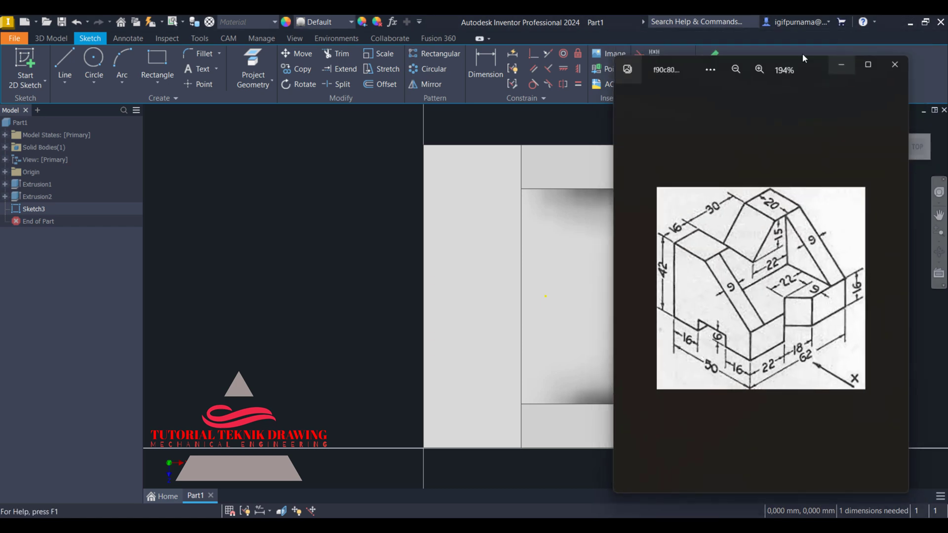
{"action": "key", "text": "d"}
{"action": "left_click", "coordinate": [668, 333]}
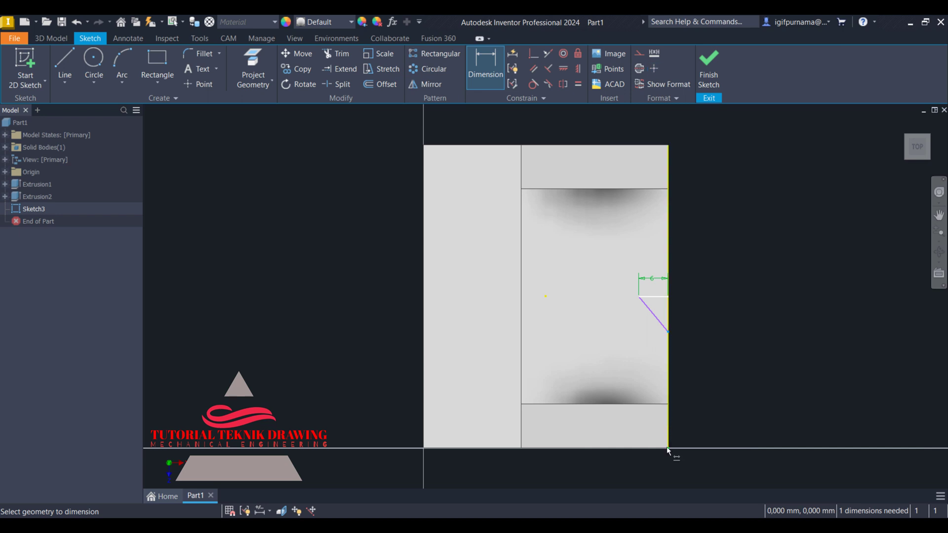
{"action": "left_click", "coordinate": [669, 447]}
{"action": "left_click", "coordinate": [712, 405]}
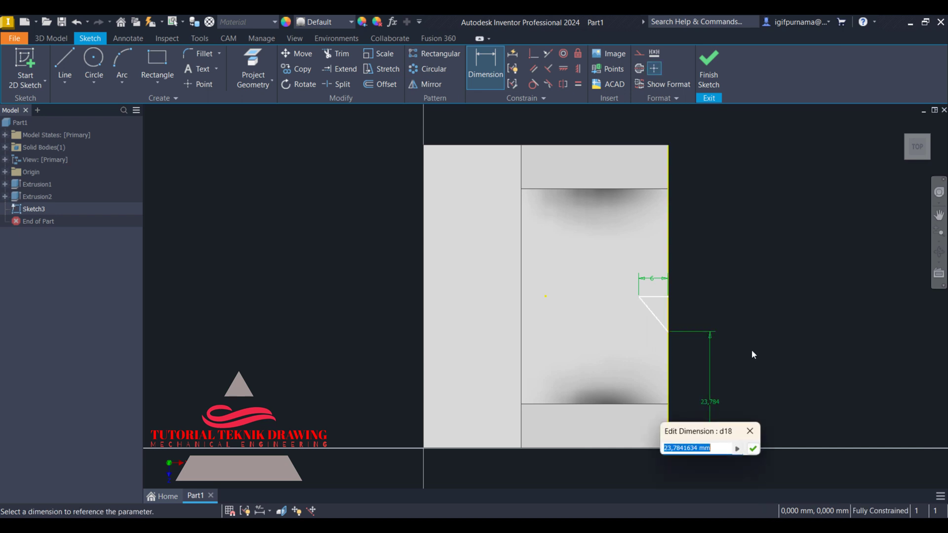
{"action": "type", "text": "22"}
{"action": "key", "text": "Return"}
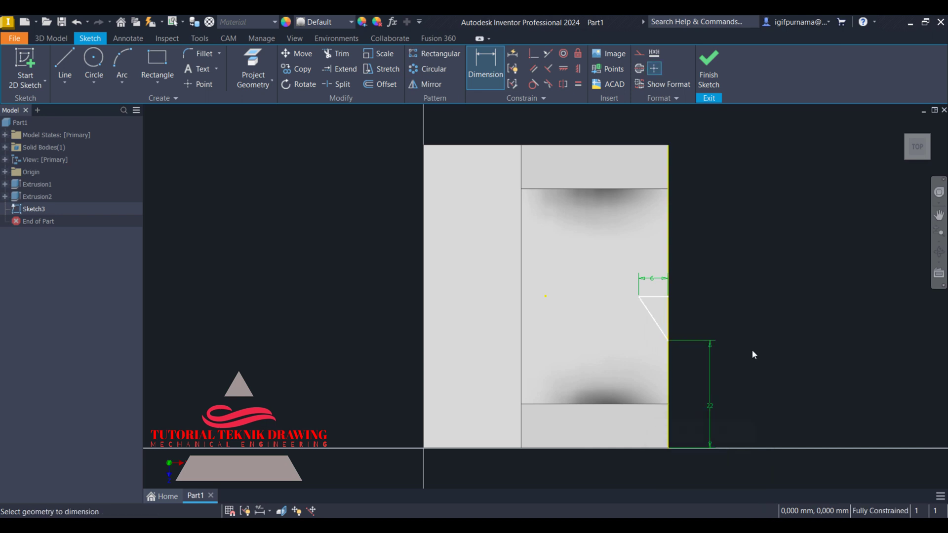
- Mirror the slanted line about the horizontal line to form the V-shaped notch
{"action": "left_click", "coordinate": [421, 85]}
{"action": "left_click", "coordinate": [653, 318]}
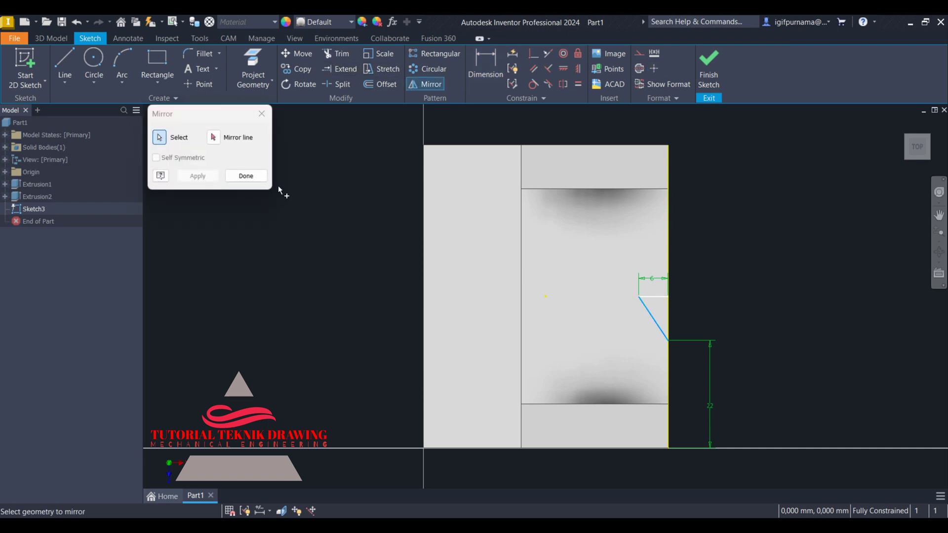
{"action": "left_click", "coordinate": [217, 142]}
{"action": "left_click", "coordinate": [661, 297]}
{"action": "left_click", "coordinate": [197, 176]}
{"action": "left_click", "coordinate": [246, 176]}
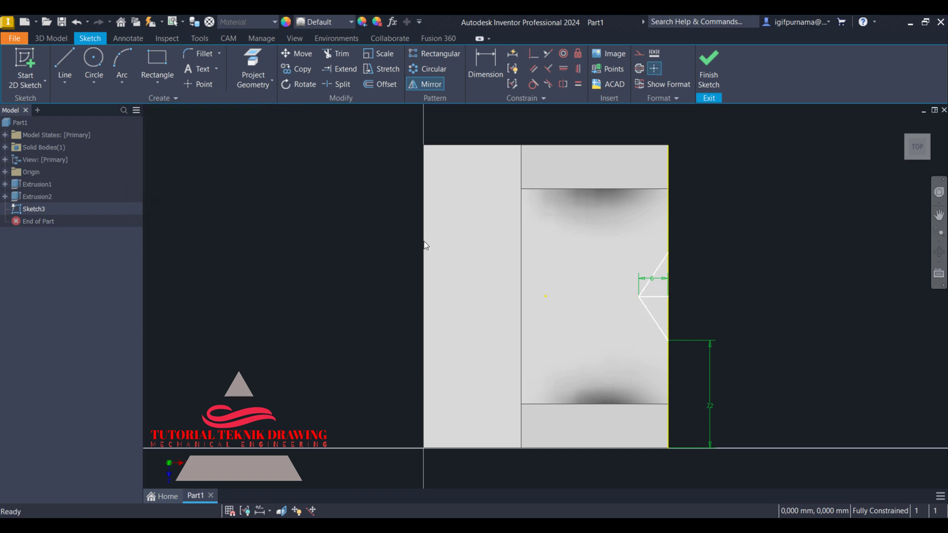
- Delete the horizontal line in the middle of the notch and finish the sketch
{"action": "right_click", "coordinate": [659, 298]}
{"action": "left_click", "coordinate": [657, 265]}
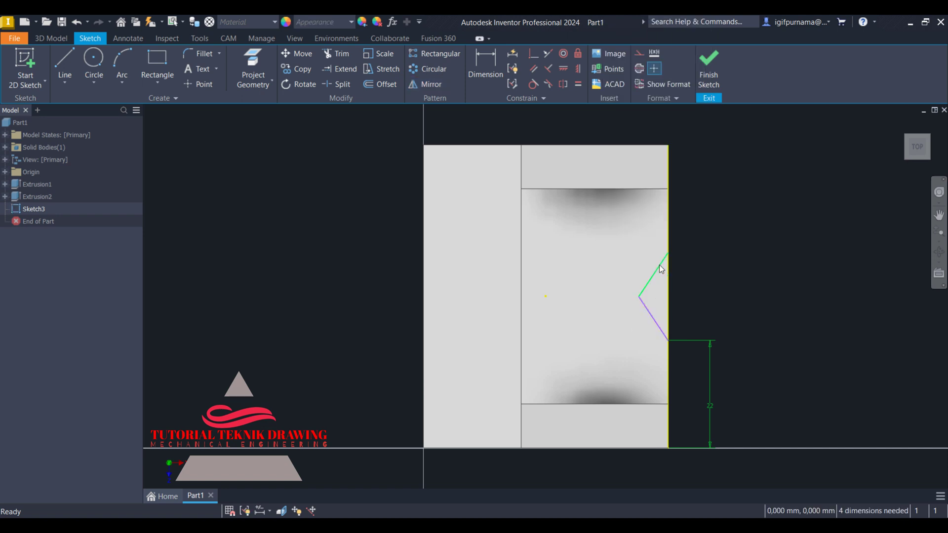
{"action": "left_click", "coordinate": [709, 71]}
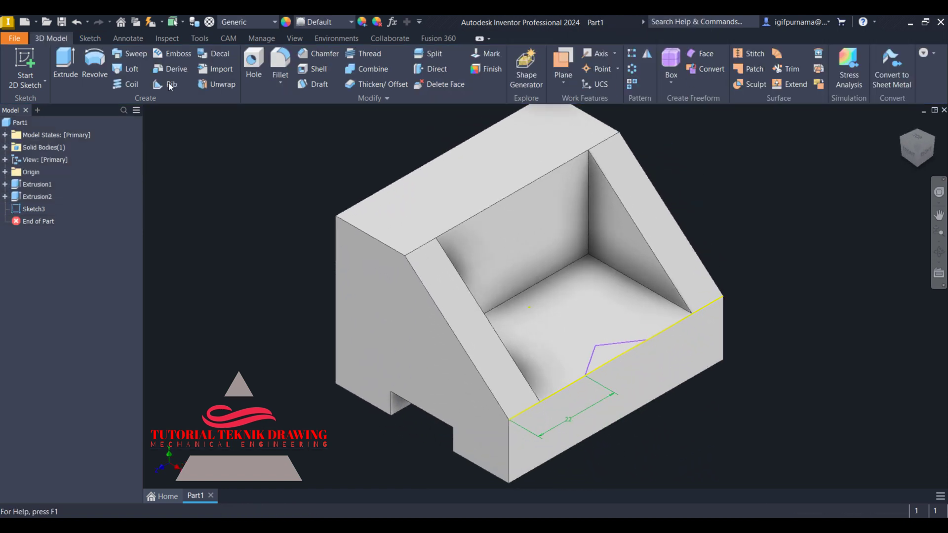
- Extrude the triangular notch profile as a 26 mm downward cut through the block's front
{"action": "left_click", "coordinate": [71, 61]}
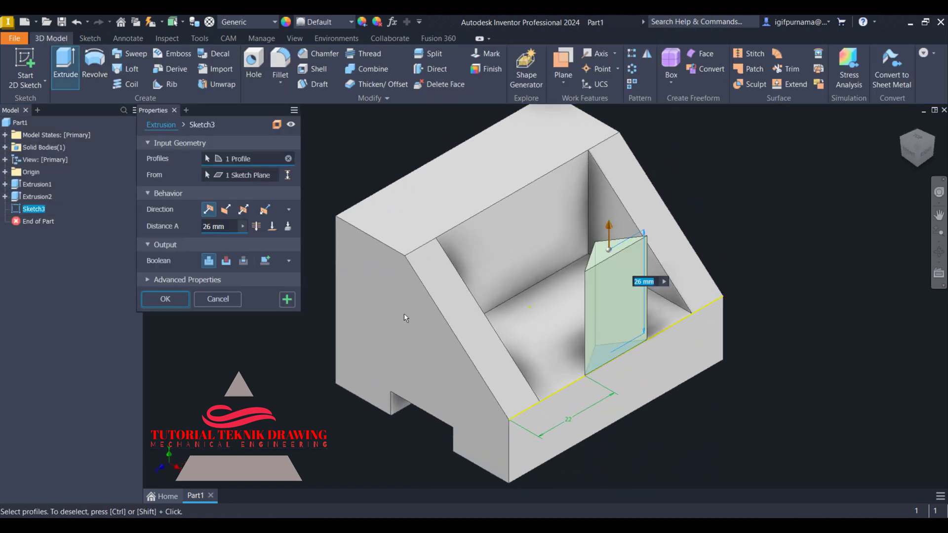
{"action": "left_click", "coordinate": [228, 261]}
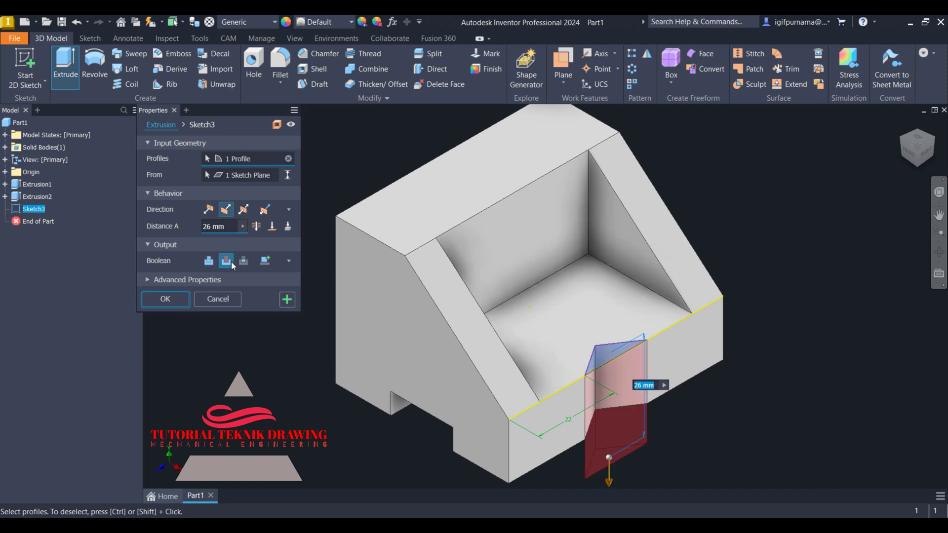
{"action": "left_click", "coordinate": [178, 299]}
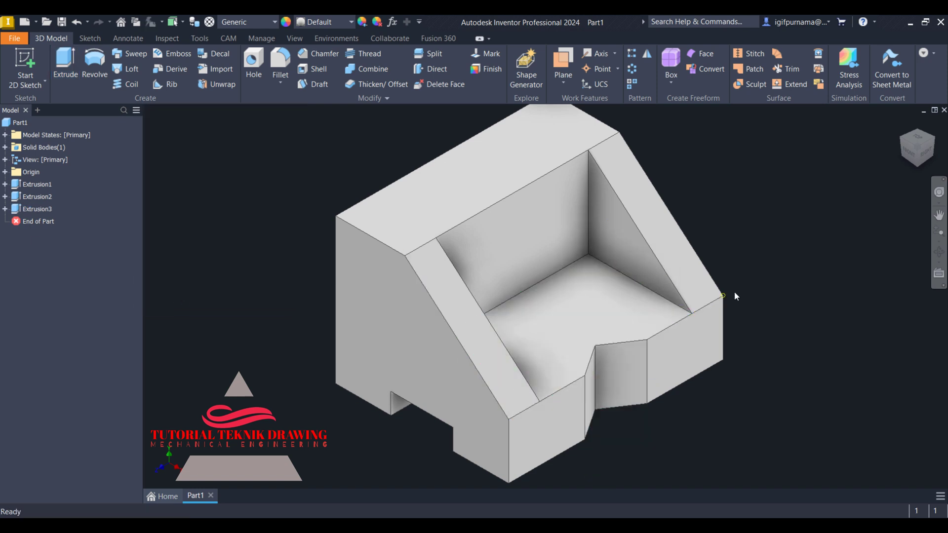
- Start a sketch on the pocket's back wall and check the reference drawing for the dimensions of the upper cutout
{"action": "left_click", "coordinate": [513, 224]}
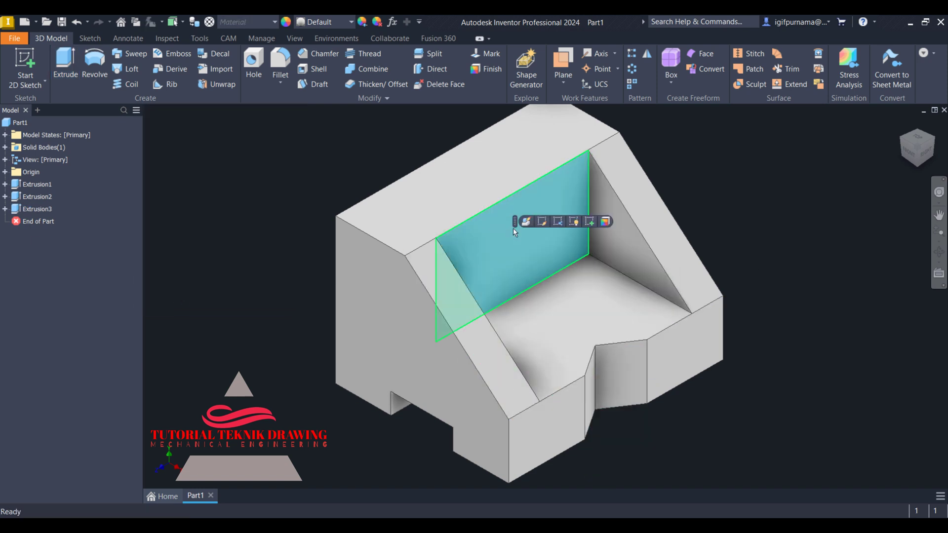
{"action": "left_click", "coordinate": [582, 220]}
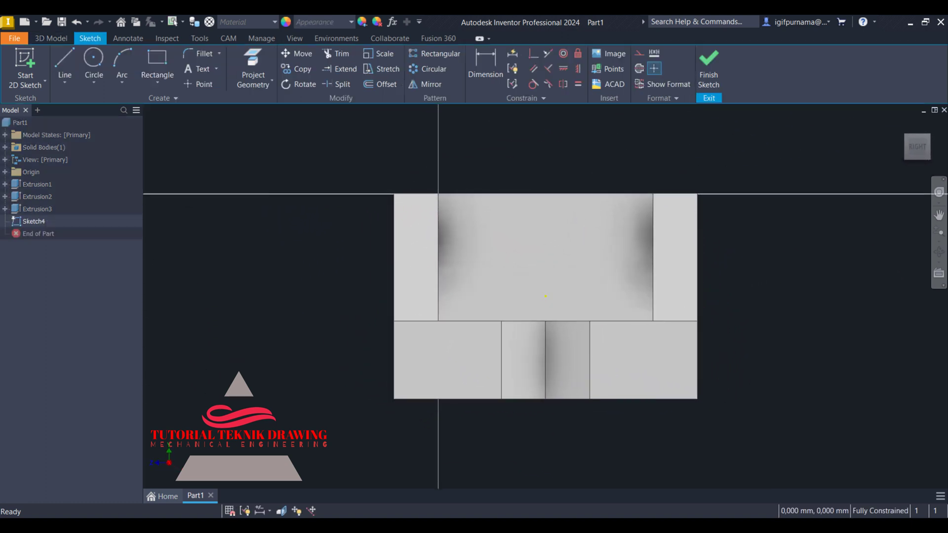
{"action": "key", "text": "alt+Tab"}
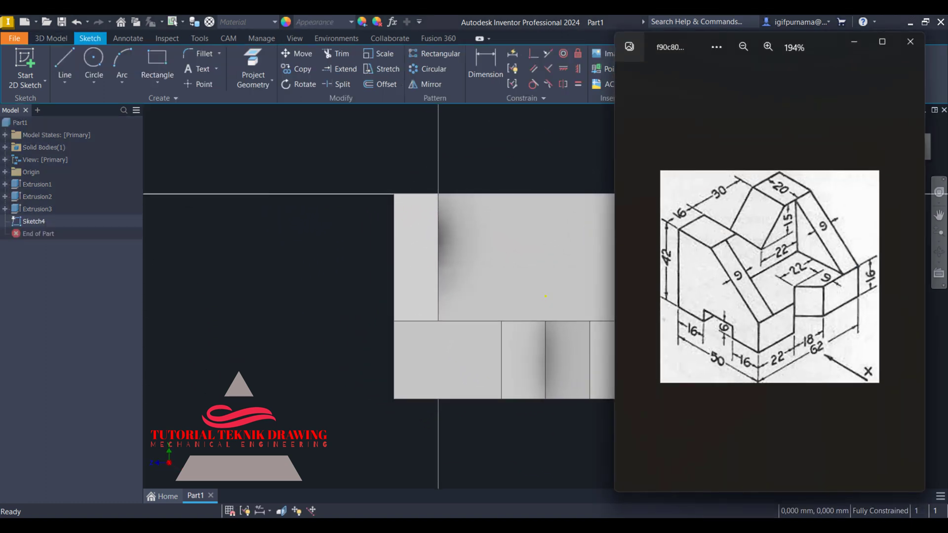
{"action": "key", "text": "alt+Tab"}
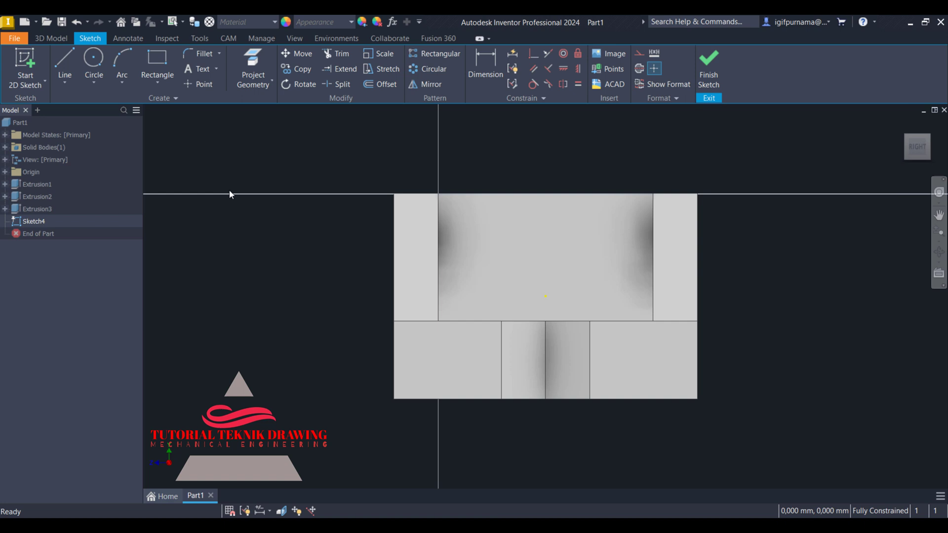
- Sketch a vertical line about 14 mm long downward from the midpoint of the back wall's upper edge
{"action": "left_click", "coordinate": [64, 62]}
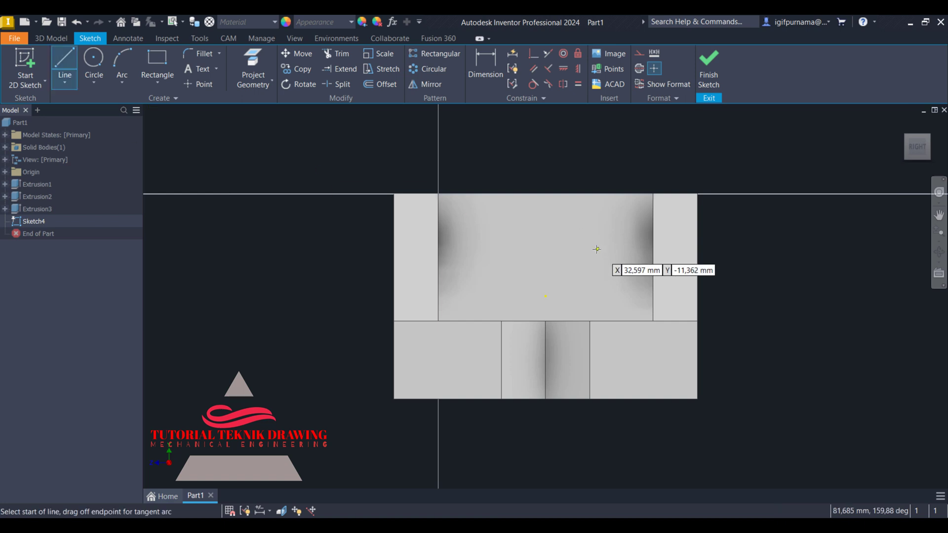
{"action": "left_click", "coordinate": [546, 194]}
{"action": "left_click", "coordinate": [545, 264]}
{"action": "right_click", "coordinate": [546, 264]}
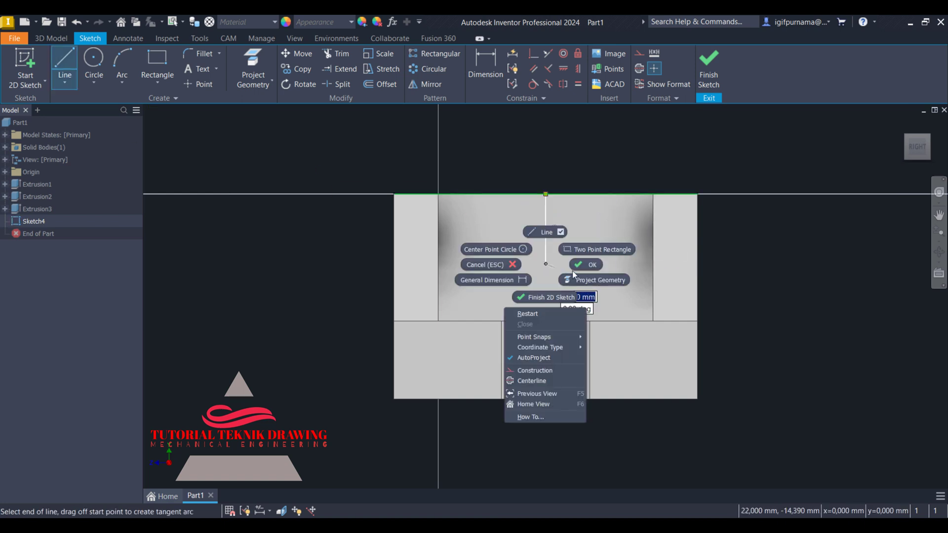
{"action": "left_click", "coordinate": [546, 229]}
- Draw a slanted line from the upper edge, left of the vertical line, to the vertical line's lower end
{"action": "left_click", "coordinate": [66, 60]}
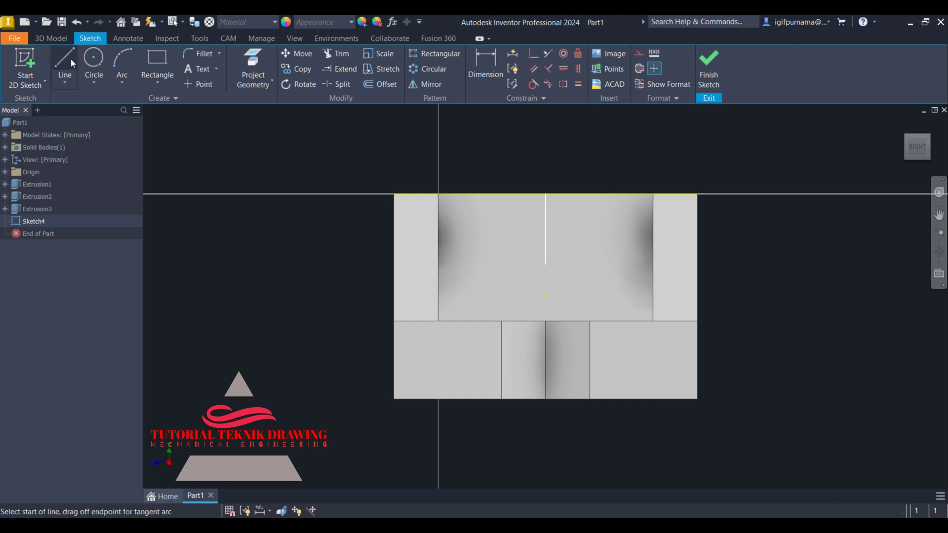
{"action": "left_click", "coordinate": [471, 193]}
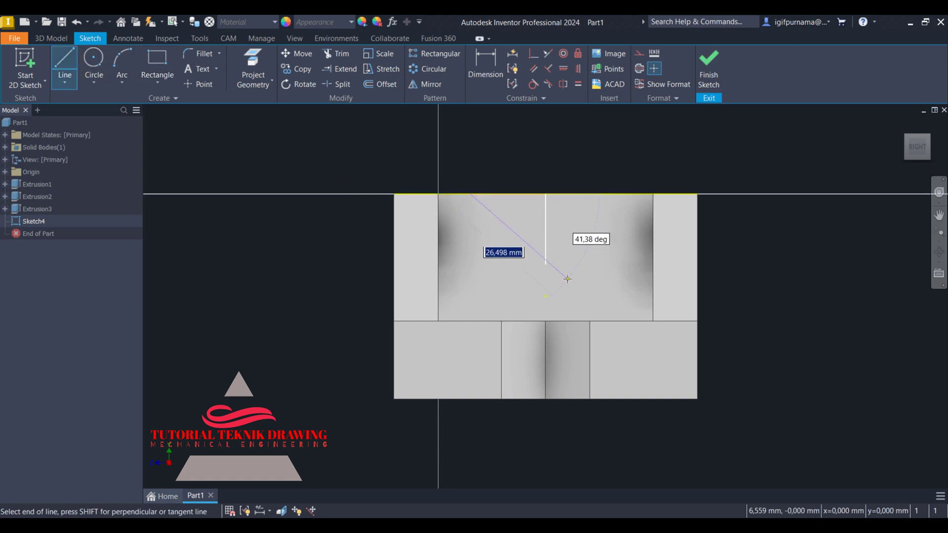
{"action": "left_click", "coordinate": [547, 264]}
{"action": "right_click", "coordinate": [546, 264]}
{"action": "left_click", "coordinate": [546, 228]}
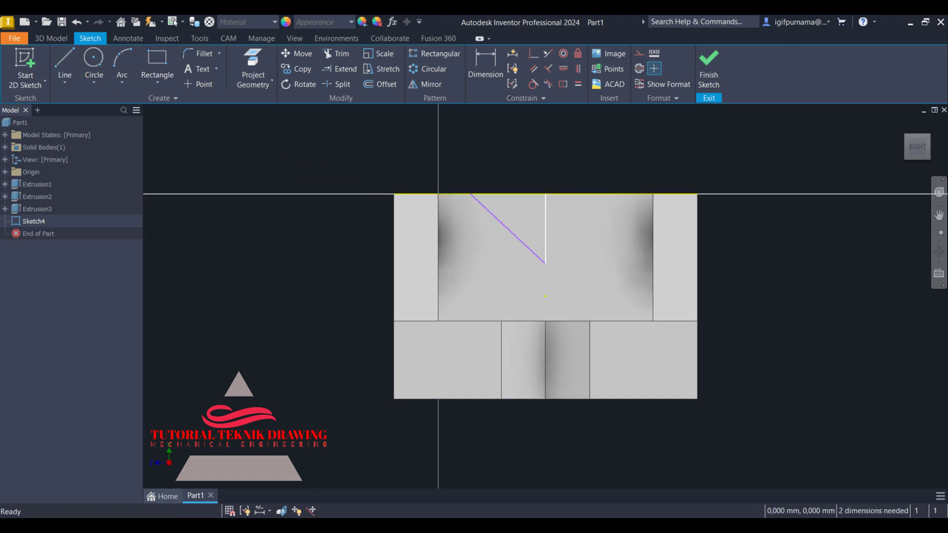
- Check the reference drawing and dimension the vertical line's length as 15 mm
{"action": "key", "text": "alt+Tab"}
{"action": "key", "text": "alt+Tab"}
{"action": "key", "text": "d"}
{"action": "left_click", "coordinate": [545, 225]}
{"action": "left_click", "coordinate": [570, 225]}
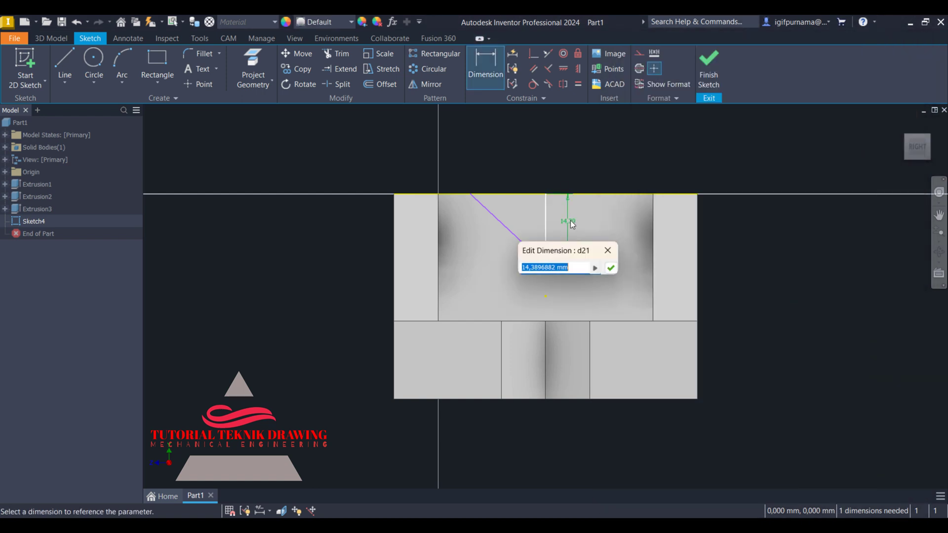
{"action": "type", "text": "15"}
{"action": "key", "text": "Return"}
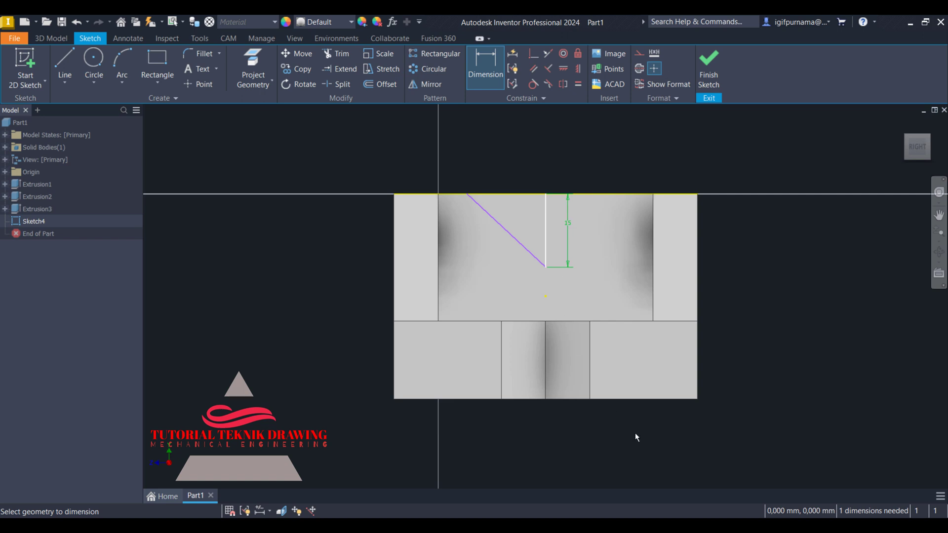
- Check the reference drawing and dimension the slanted line's upper end 16 mm from the block's left corner
{"action": "key", "text": "alt+Tab"}
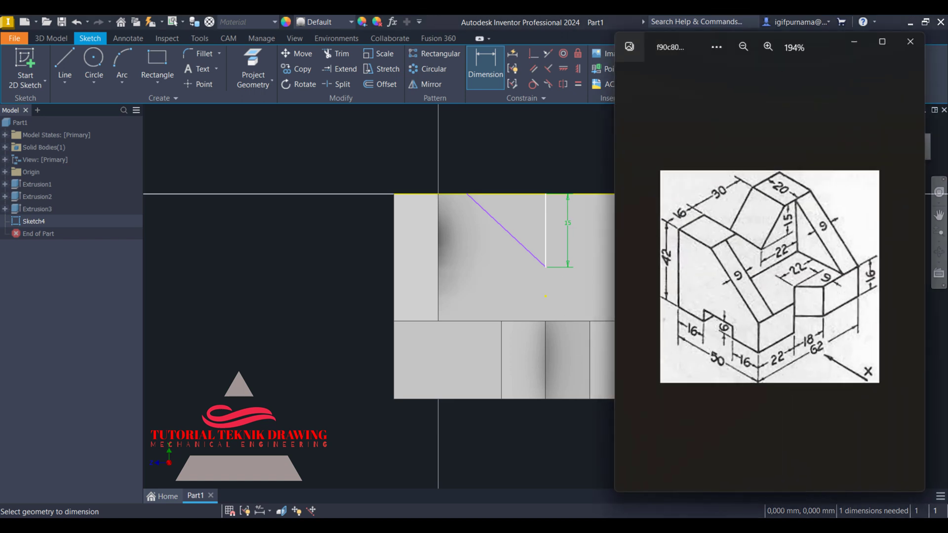
{"action": "key", "text": "alt+Tab"}
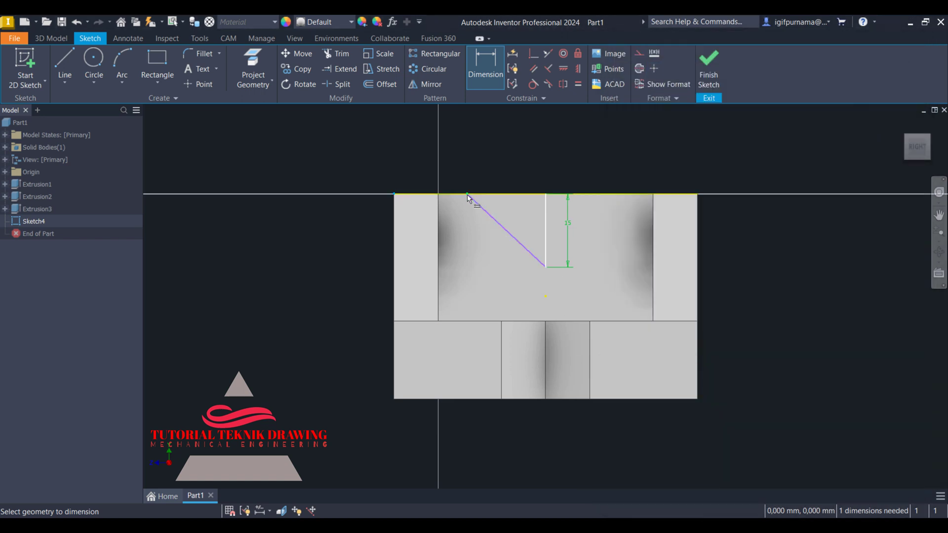
{"action": "left_click", "coordinate": [467, 194]}
{"action": "left_click", "coordinate": [464, 165]}
{"action": "type", "text": "1"}
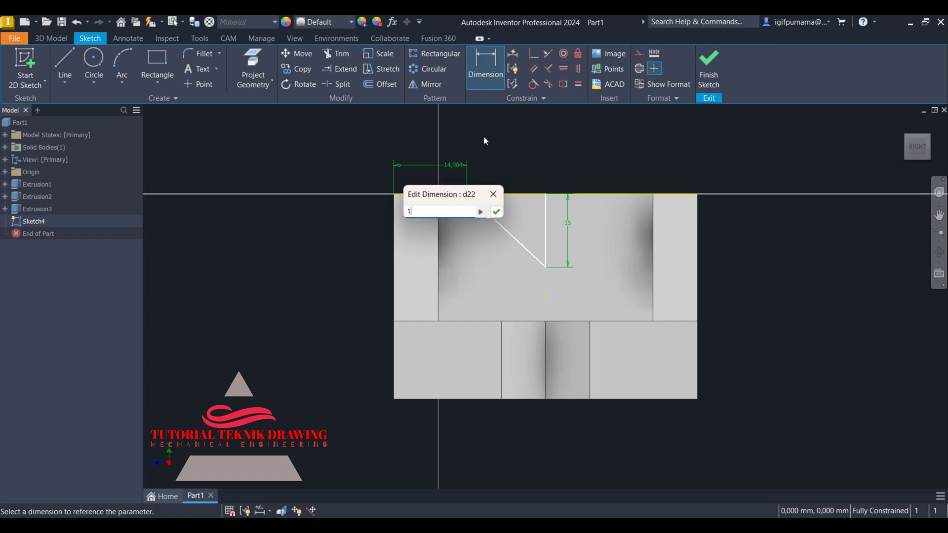
{"action": "type", "text": "6"}
{"action": "key", "text": "Return"}
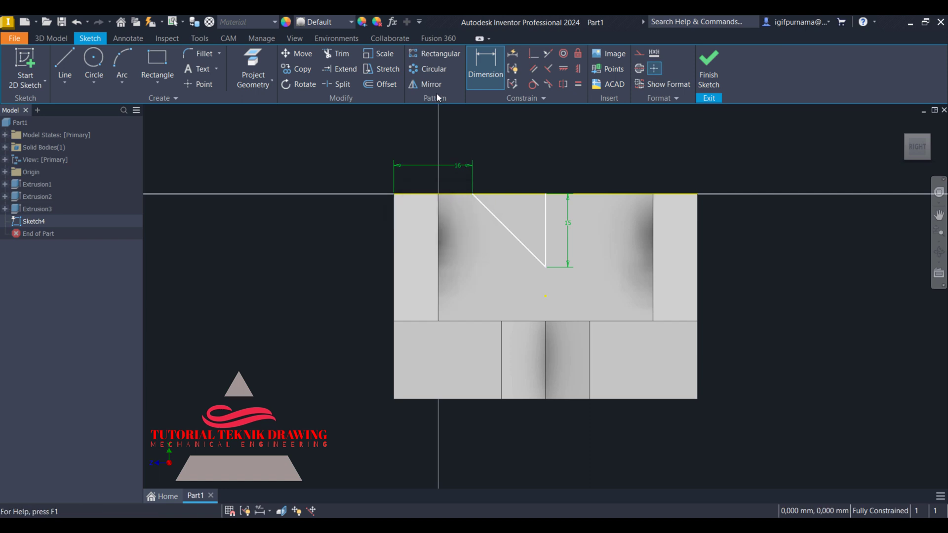
- Mirror the slanted line about the vertical line to form the V-shaped cutout profile
{"action": "left_click", "coordinate": [423, 84]}
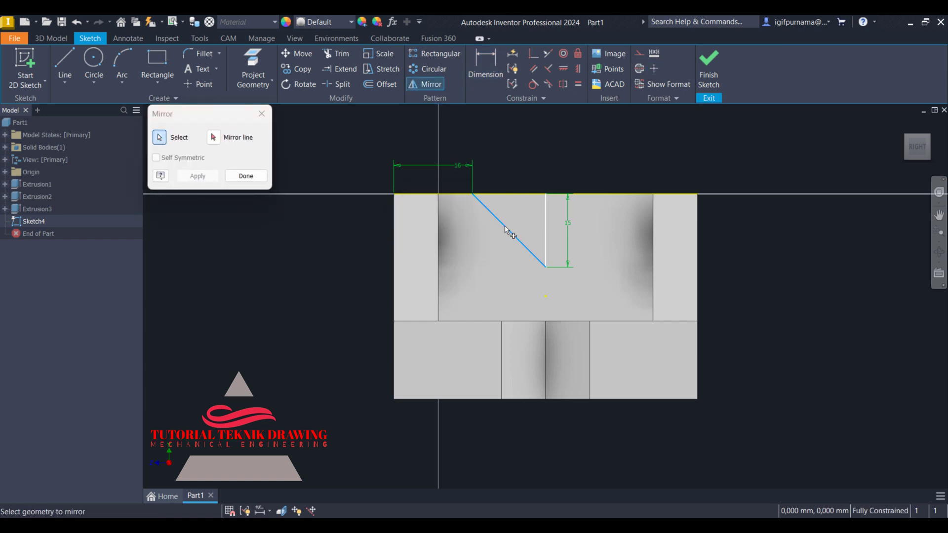
{"action": "left_click", "coordinate": [221, 140]}
{"action": "left_click", "coordinate": [545, 217]}
{"action": "left_click", "coordinate": [220, 177]}
{"action": "left_click", "coordinate": [246, 176]}
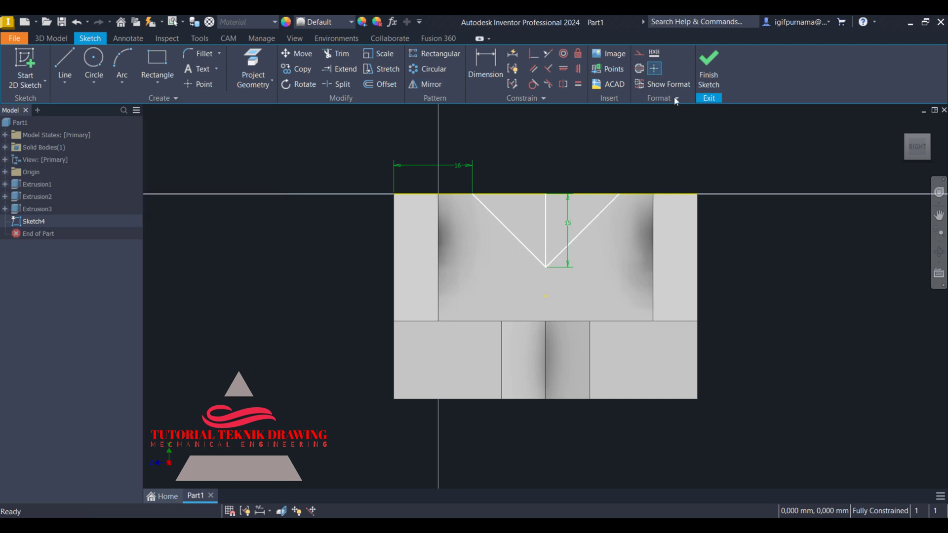
- Delete the vertical line in the middle of the V and finish the sketch
{"action": "right_click", "coordinate": [547, 209]}
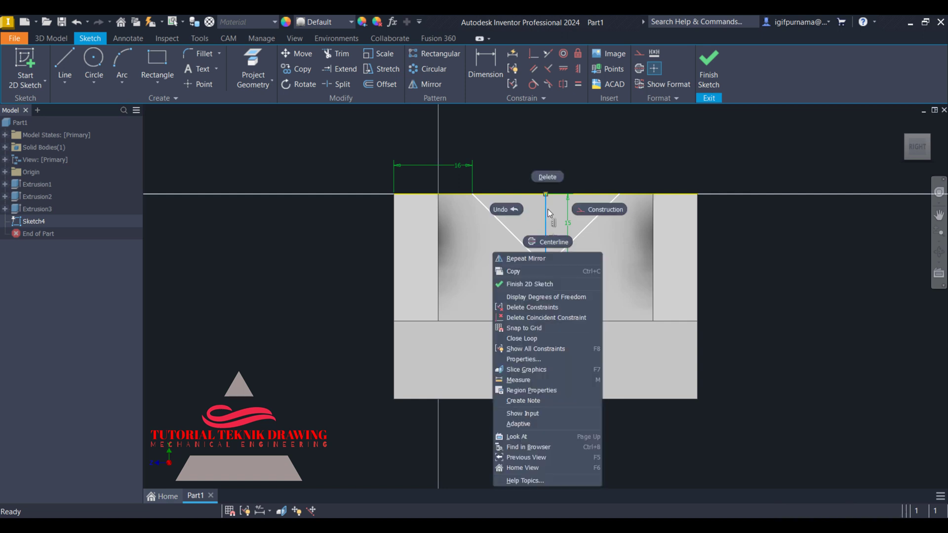
{"action": "left_click", "coordinate": [544, 179]}
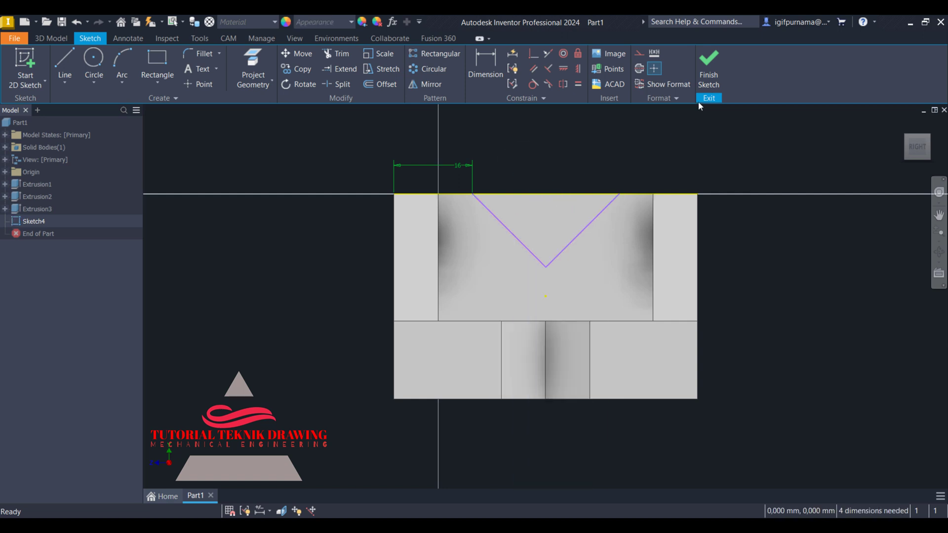
{"action": "left_click", "coordinate": [707, 69]}
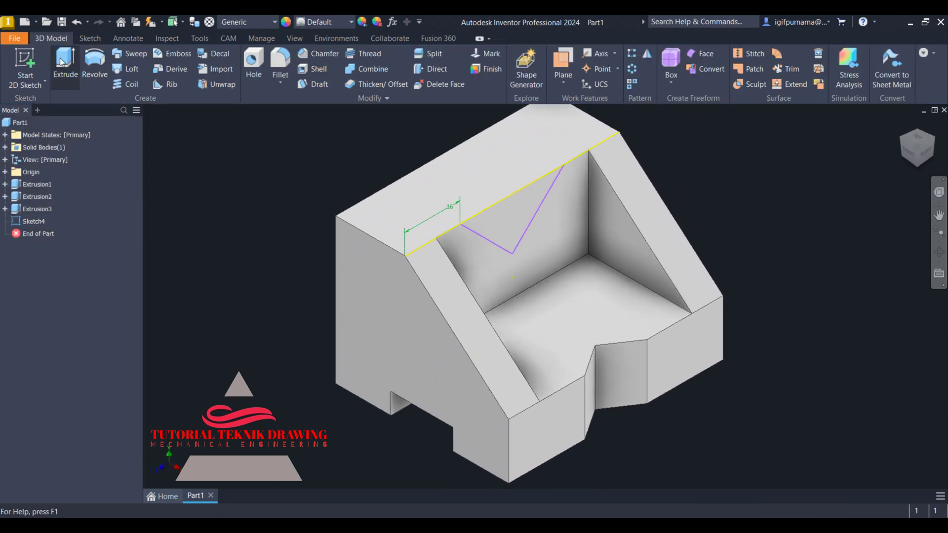
- Extrude the triangular profile as a 26 mm cut through the back wall
{"action": "left_click", "coordinate": [62, 61]}
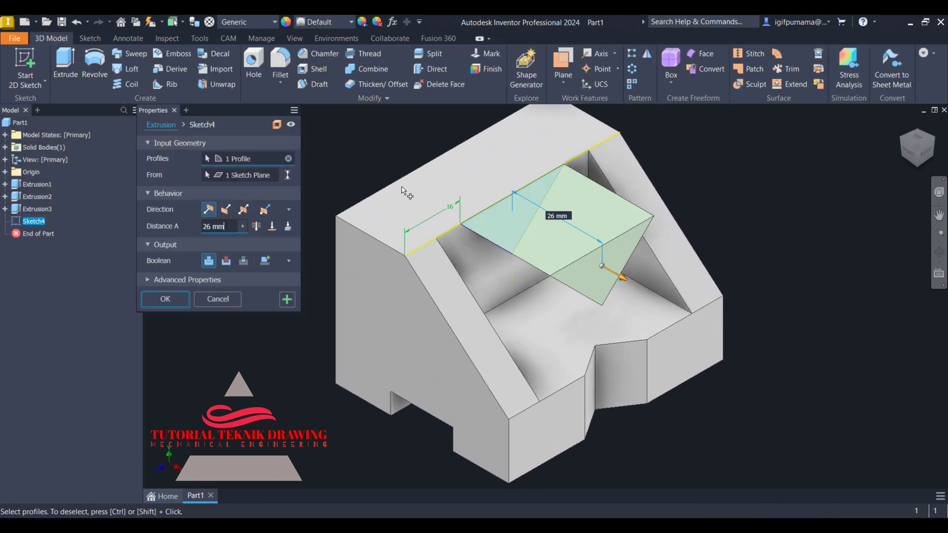
{"action": "left_click", "coordinate": [226, 260]}
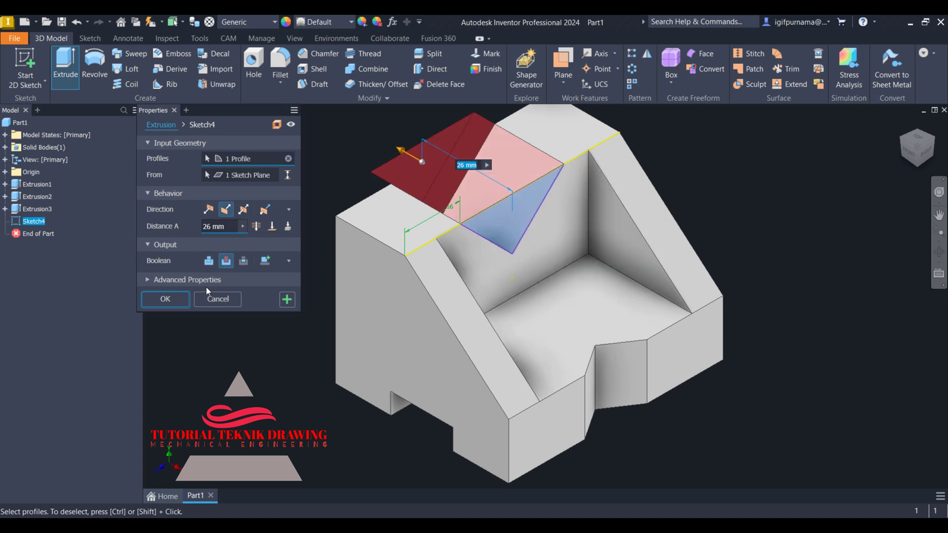
{"action": "left_click", "coordinate": [165, 299]}
{"action": "scroll", "coordinate": [809, 227], "scroll_direction": "down", "scroll_amount": 1}
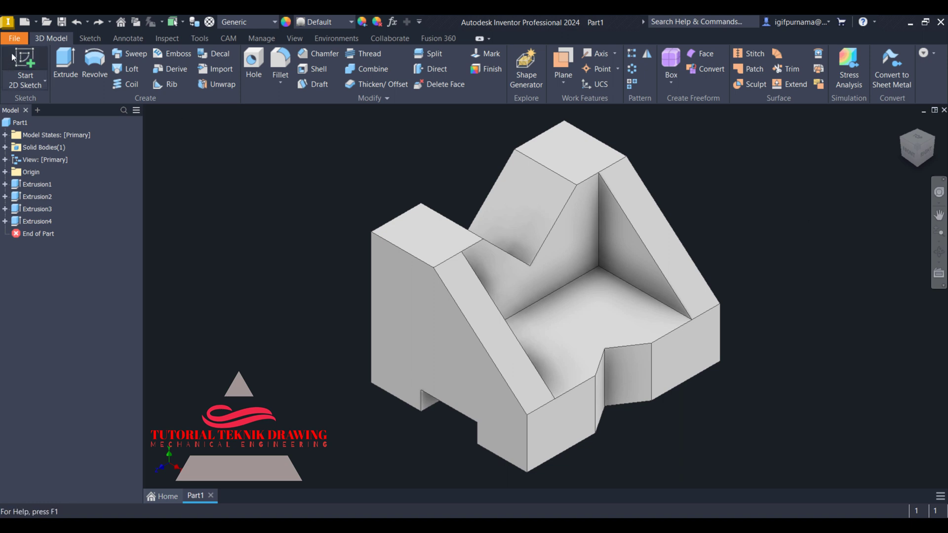
- Create a new drawing file from the metric ANSI (mm).idw template
{"action": "left_click", "coordinate": [14, 39]}
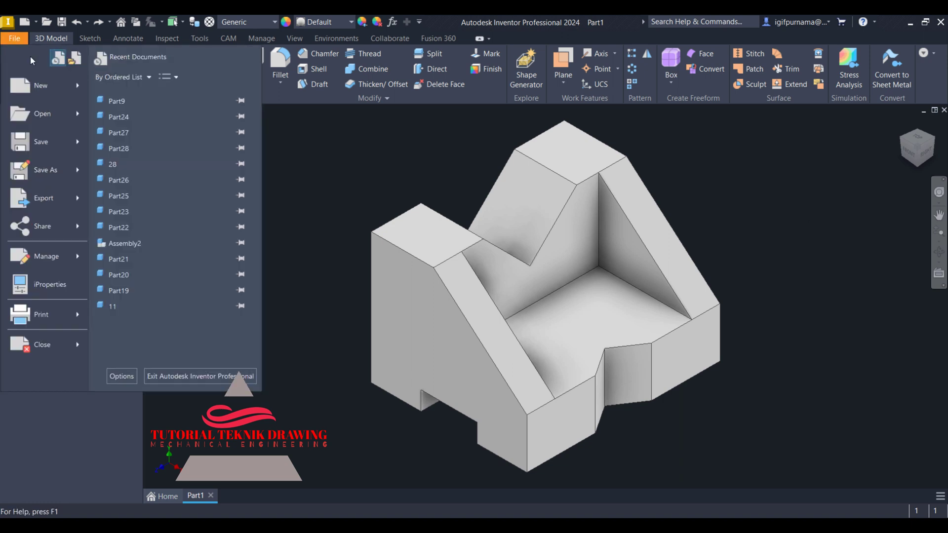
{"action": "mouse_move", "coordinate": [48, 90]}
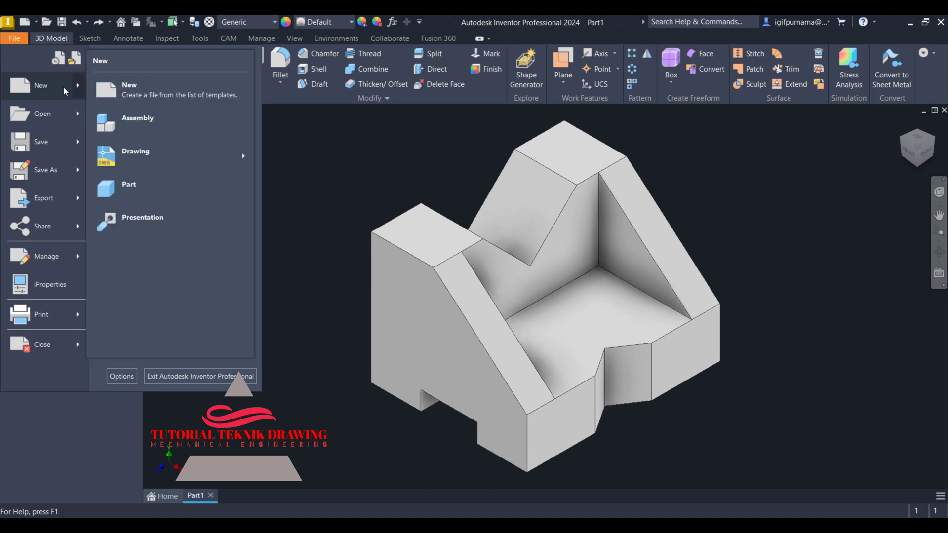
{"action": "mouse_move", "coordinate": [140, 152]}
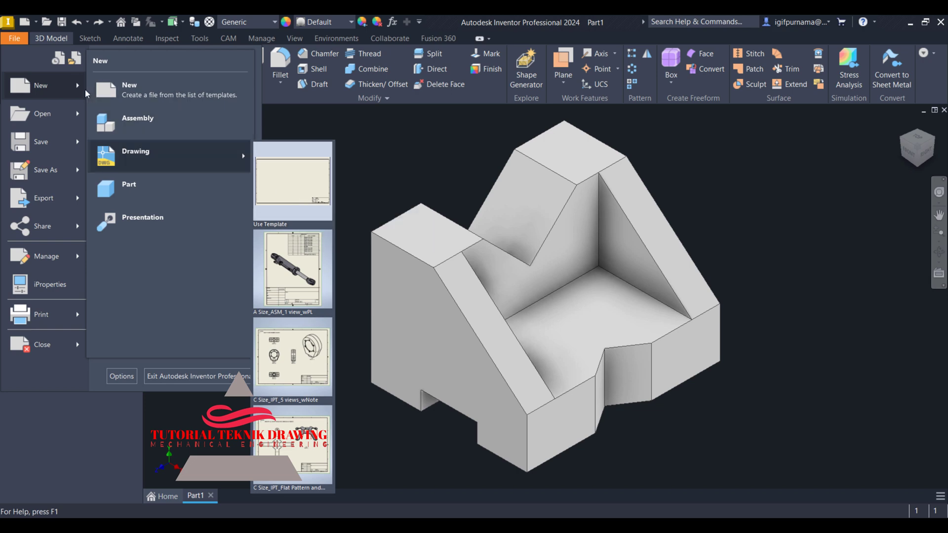
{"action": "left_click", "coordinate": [122, 98]}
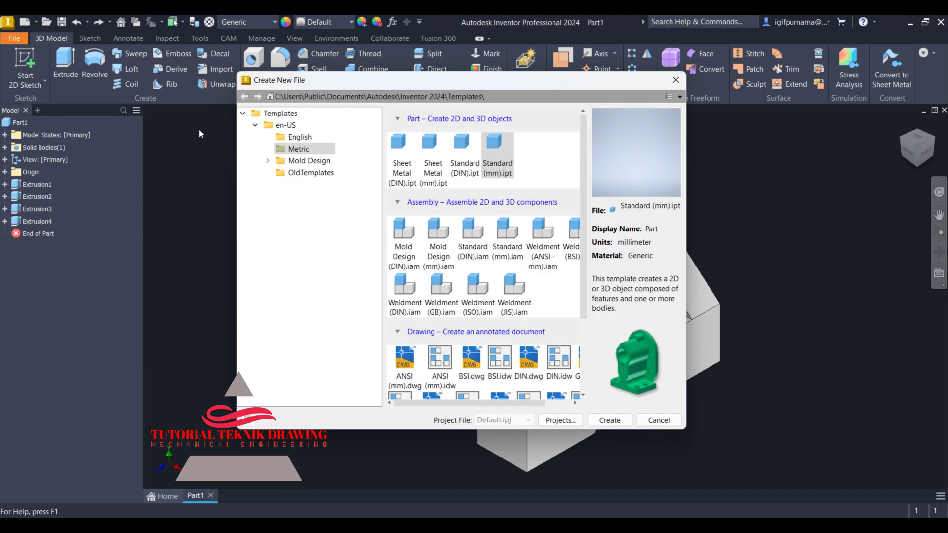
{"action": "left_click_drag", "start_coordinate": [582, 233], "coordinate": [581, 314]}
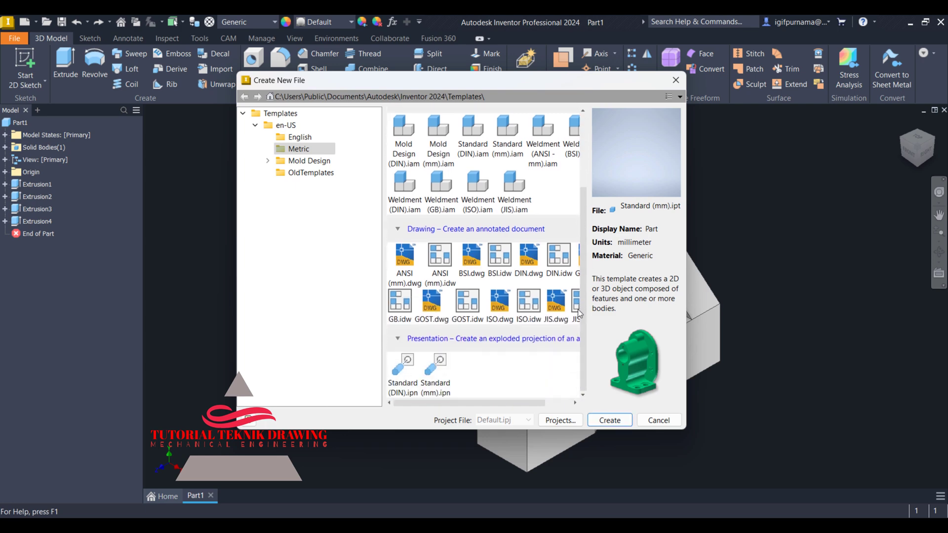
{"action": "left_click", "coordinate": [411, 271]}
{"action": "left_click", "coordinate": [441, 272]}
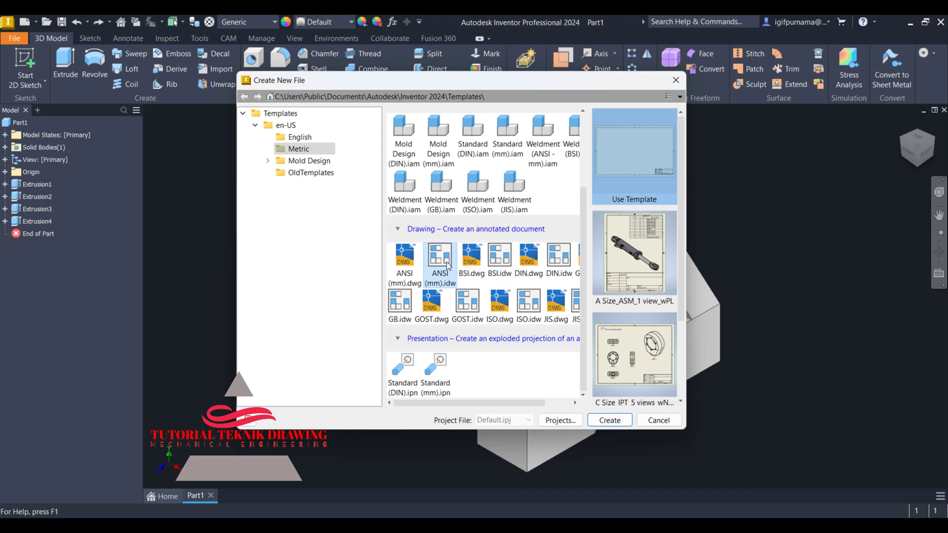
{"action": "left_click", "coordinate": [610, 420]}
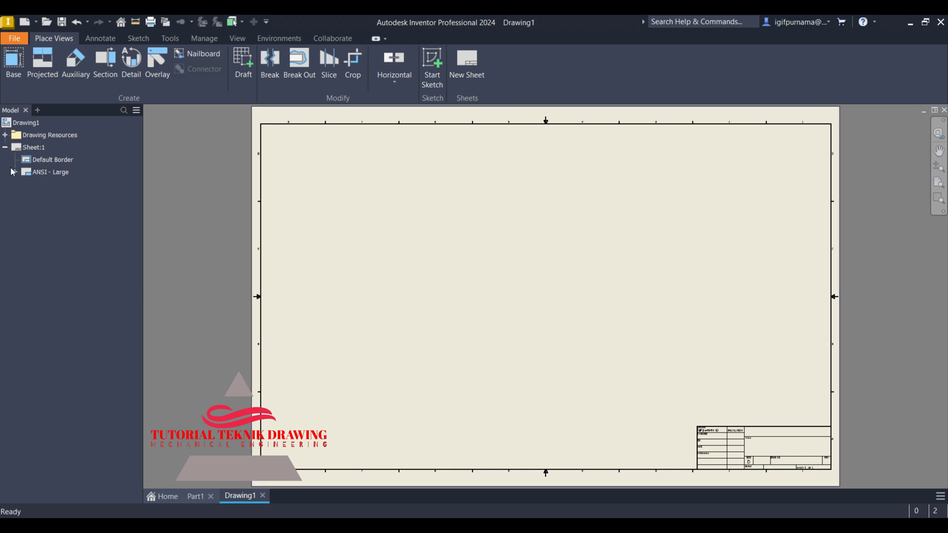
- Set the drawing sheet's size to A4 with the title block in the sheet's lower-right corner
{"action": "left_click", "coordinate": [27, 149]}
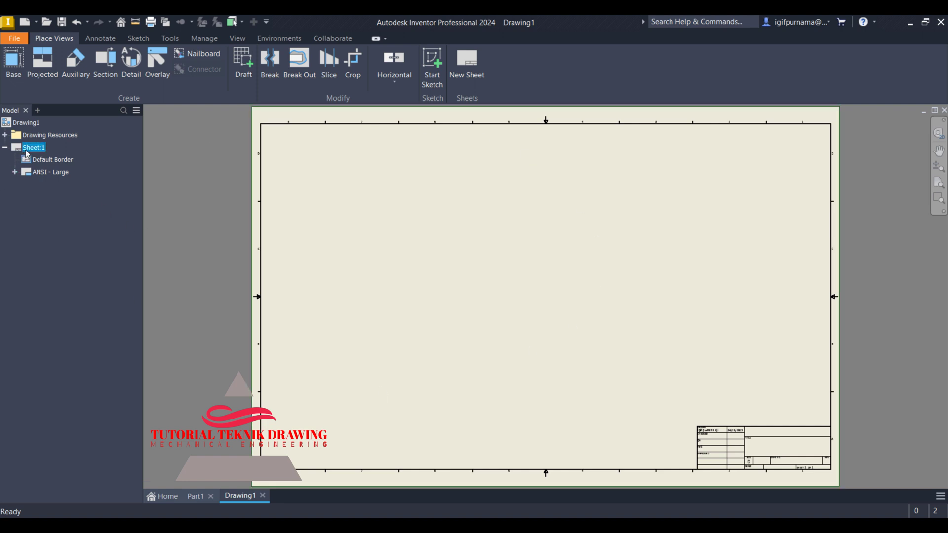
{"action": "right_click", "coordinate": [27, 154]}
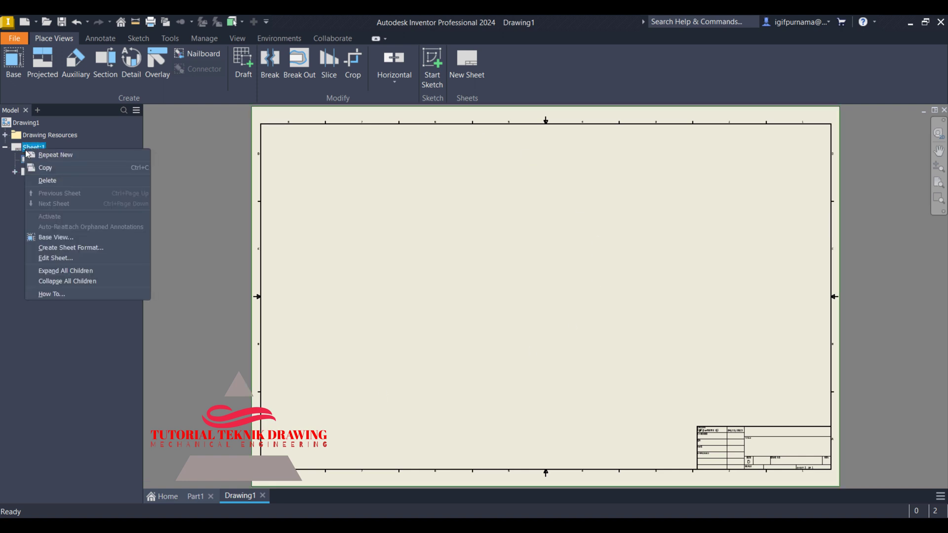
{"action": "left_click", "coordinate": [56, 258]}
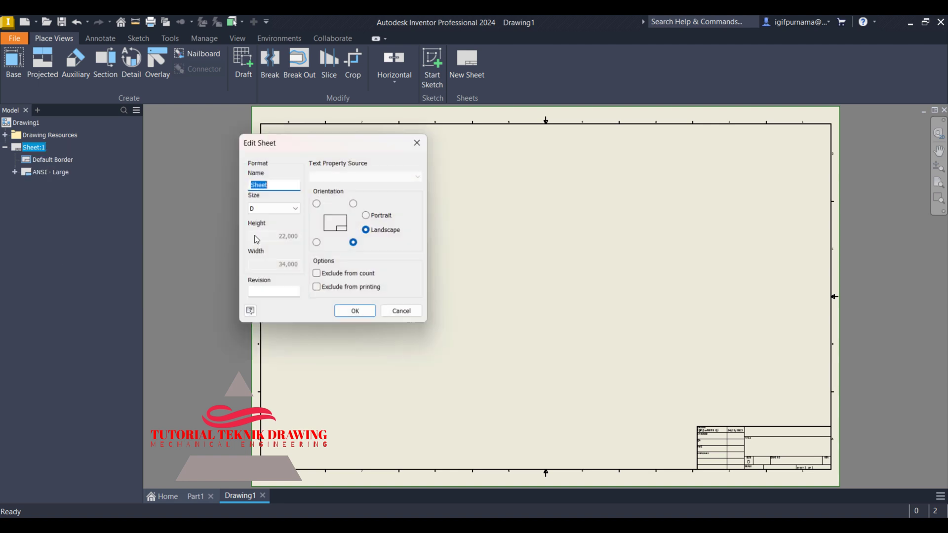
{"action": "left_click", "coordinate": [264, 208]}
{"action": "left_click", "coordinate": [264, 274]}
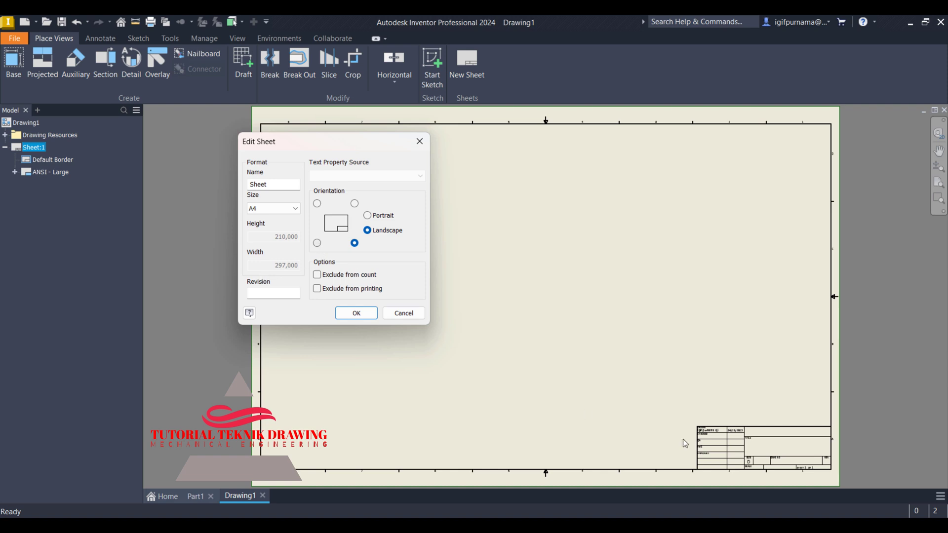
{"action": "left_click", "coordinate": [317, 243]}
{"action": "left_click", "coordinate": [354, 243]}
{"action": "left_click", "coordinate": [358, 314]}
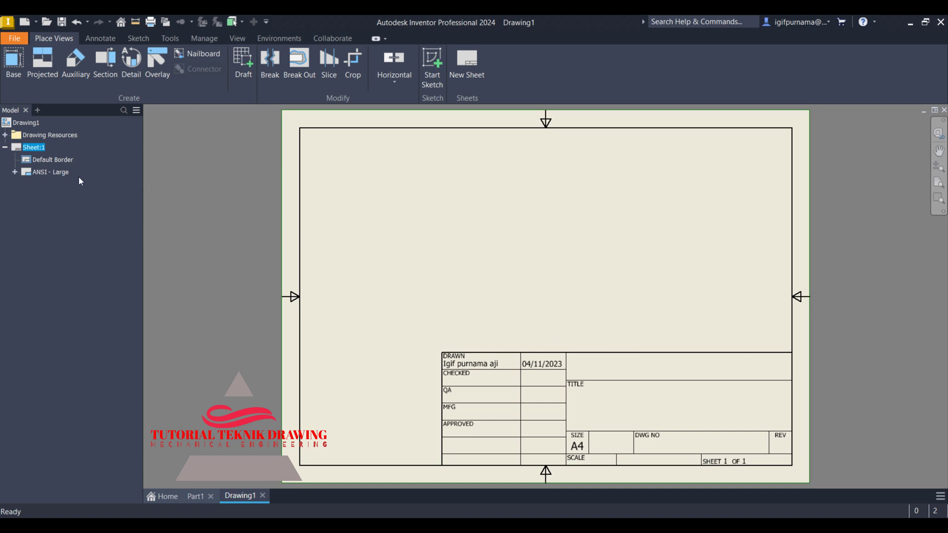
- Open the definition of the sheet's ANSI - Large title block for editing
{"action": "left_click", "coordinate": [61, 172]}
{"action": "right_click", "coordinate": [61, 172]}
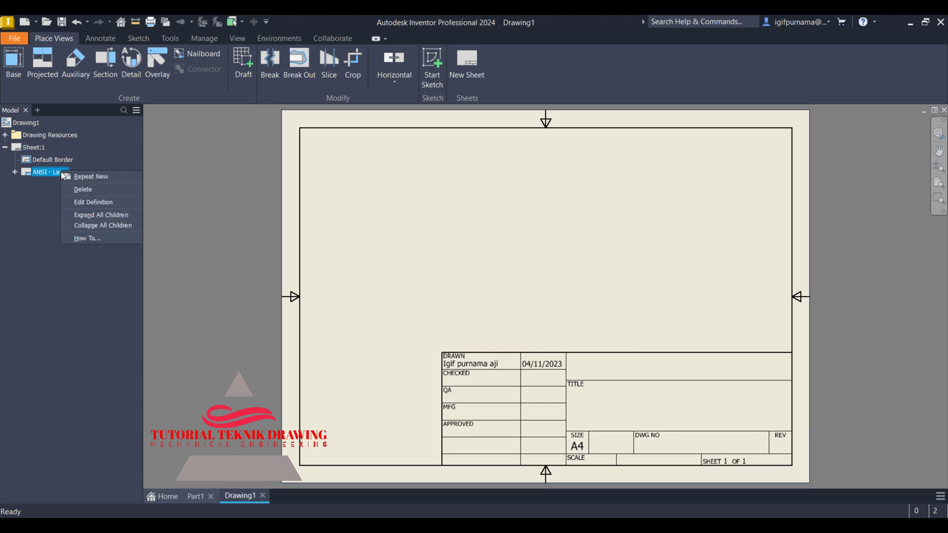
{"action": "left_click", "coordinate": [86, 202]}
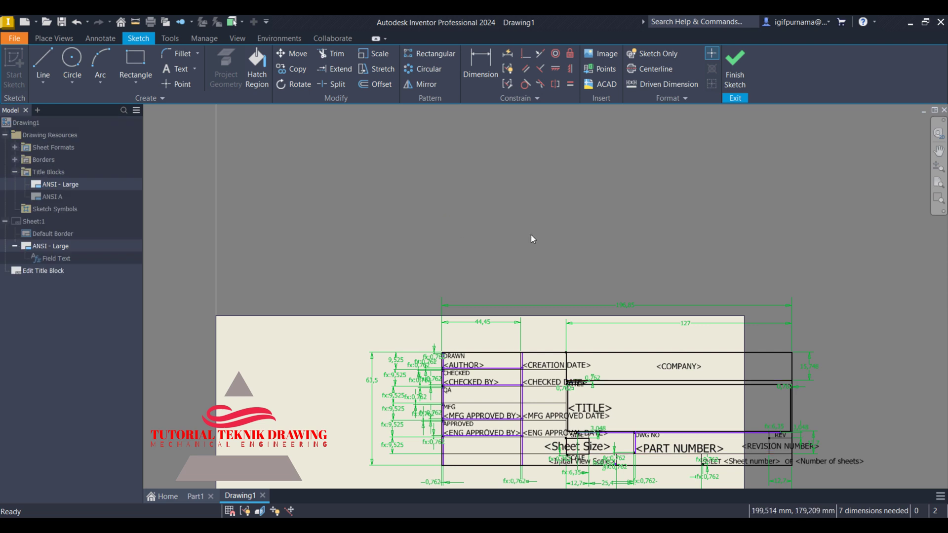
- Scale the title block's lines and texts by a factor of about 0.404 from the block's lower-left corner
{"action": "left_click", "coordinate": [374, 53]}
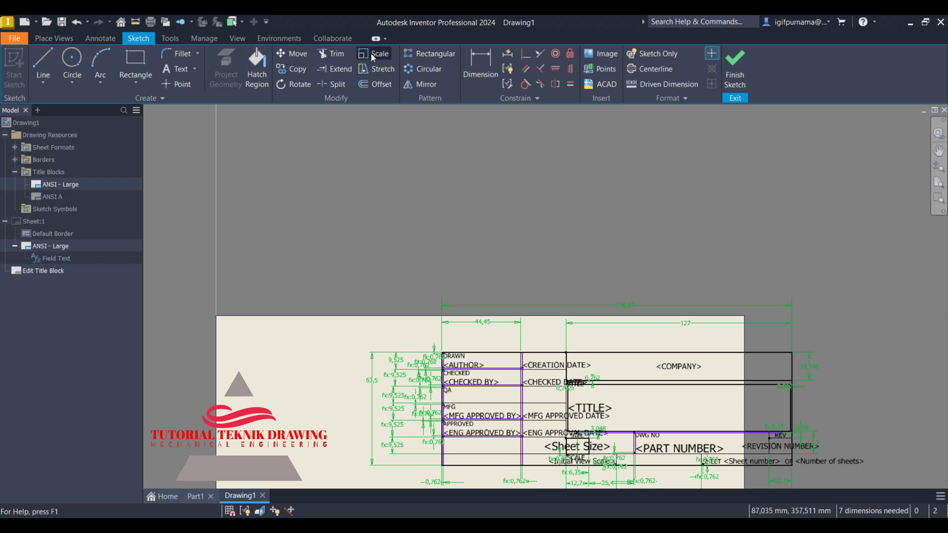
{"action": "left_click_drag", "start_coordinate": [416, 311], "coordinate": [852, 480]}
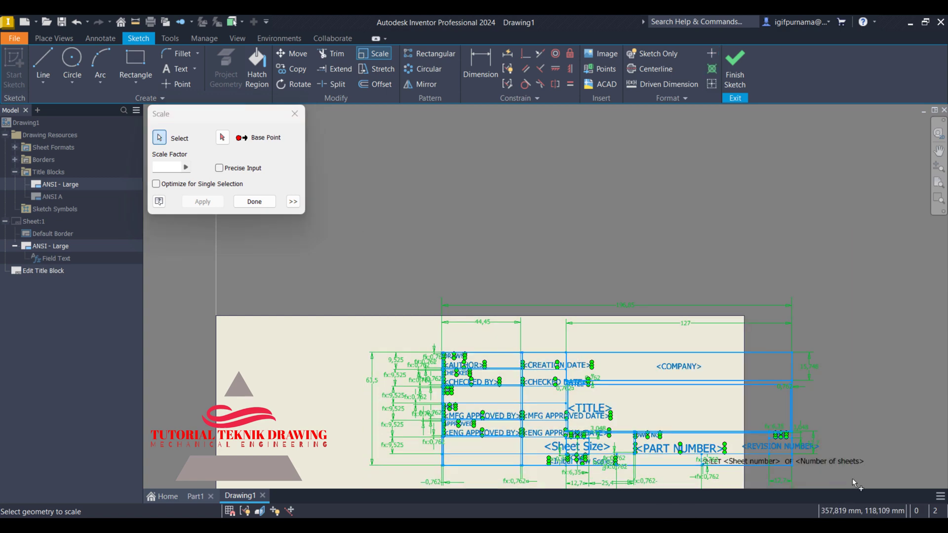
{"action": "left_click", "coordinate": [938, 150]}
{"action": "left_click_drag", "start_coordinate": [792, 276], "coordinate": [781, 182]}
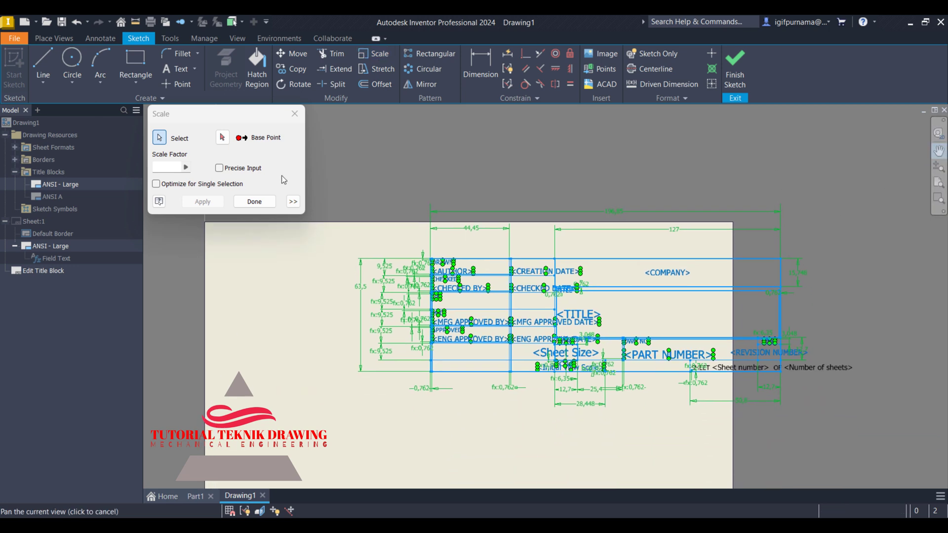
{"action": "left_click", "coordinate": [159, 138]}
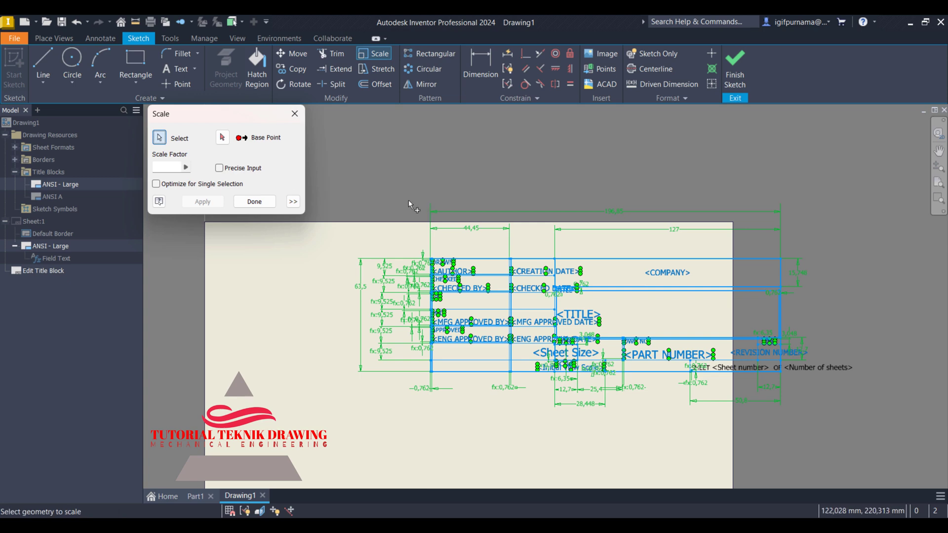
{"action": "left_click_drag", "start_coordinate": [354, 177], "coordinate": [946, 429], "text": "shift"}
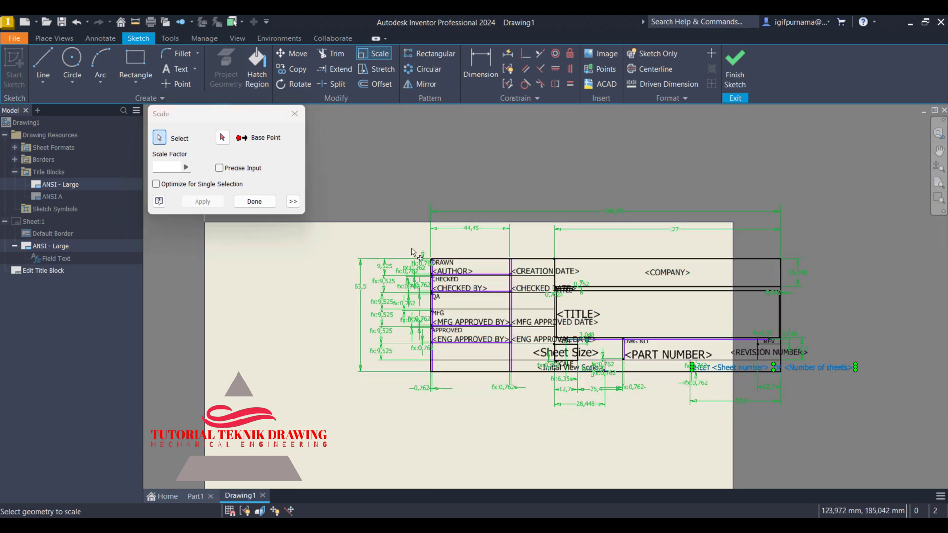
{"action": "left_click_drag", "start_coordinate": [380, 187], "coordinate": [862, 423], "text": "shift"}
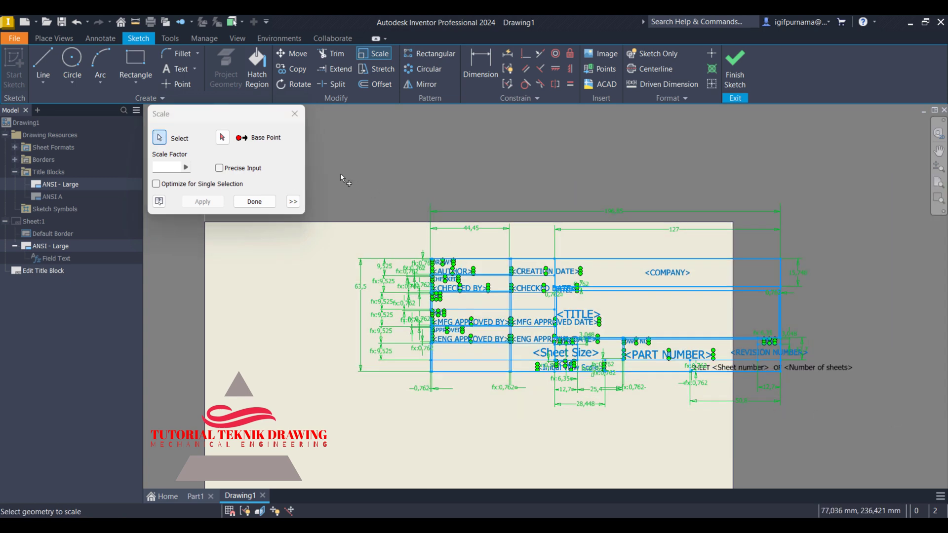
{"action": "left_click_drag", "start_coordinate": [343, 179], "coordinate": [867, 456], "text": "shift"}
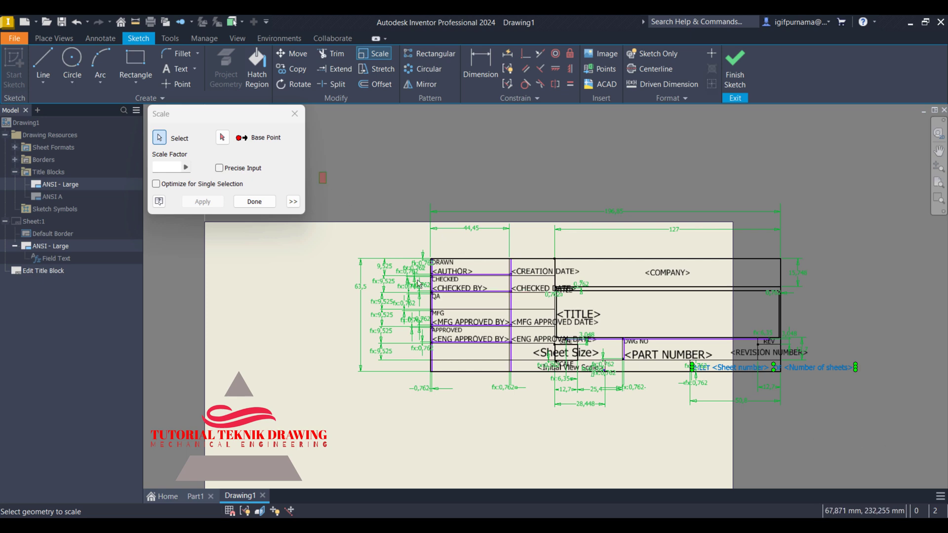
{"action": "left_click_drag", "start_coordinate": [418, 284], "coordinate": [909, 427], "text": "shift"}
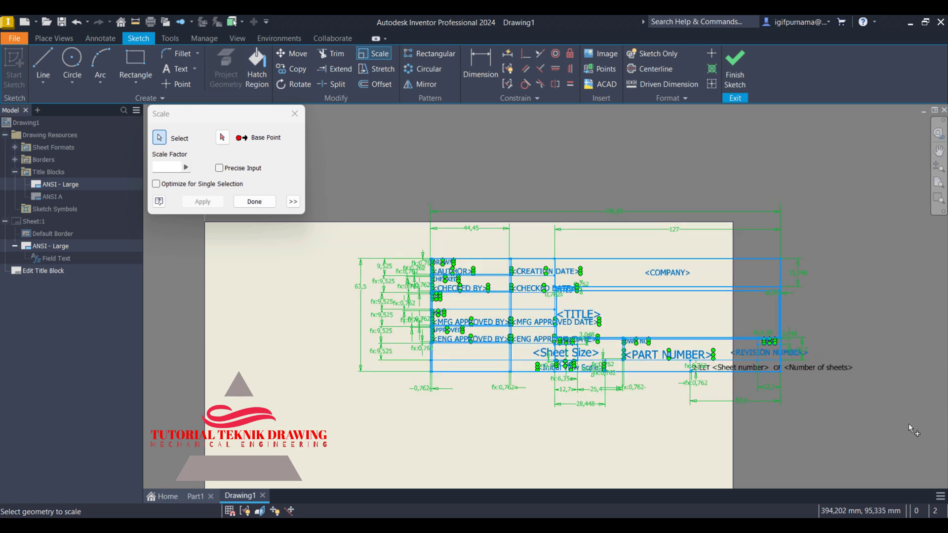
{"action": "left_click", "coordinate": [225, 143]}
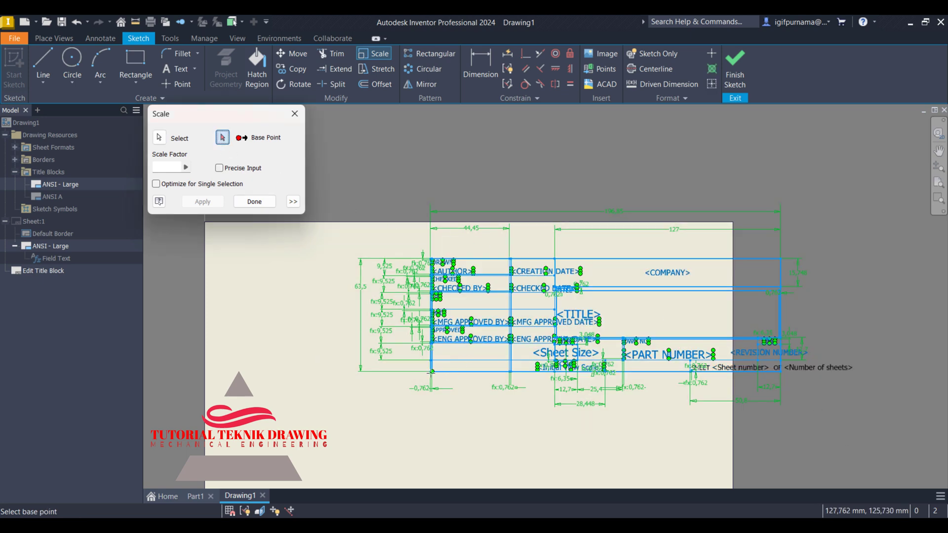
{"action": "left_click", "coordinate": [432, 372]}
{"action": "left_click", "coordinate": [414, 283]}
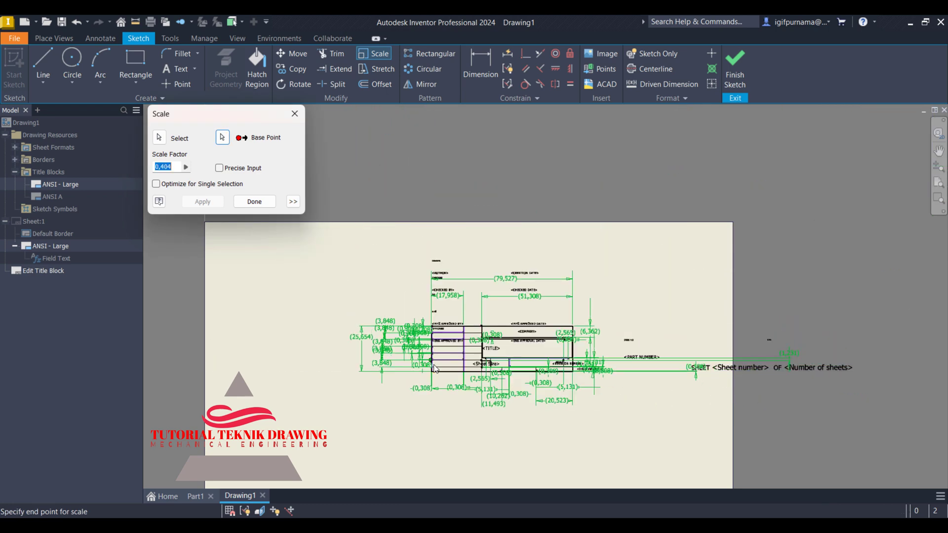
{"action": "left_click", "coordinate": [434, 367]}
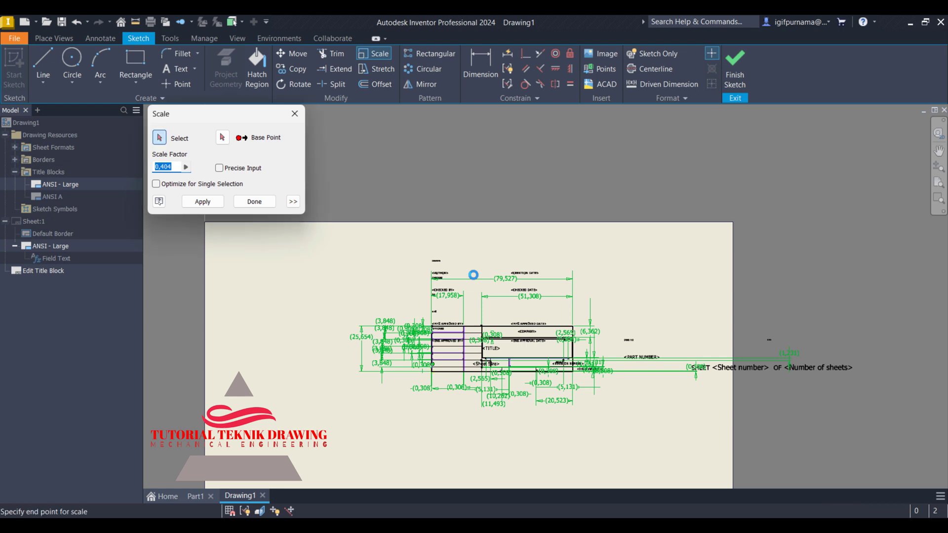
{"action": "left_click", "coordinate": [250, 203]}
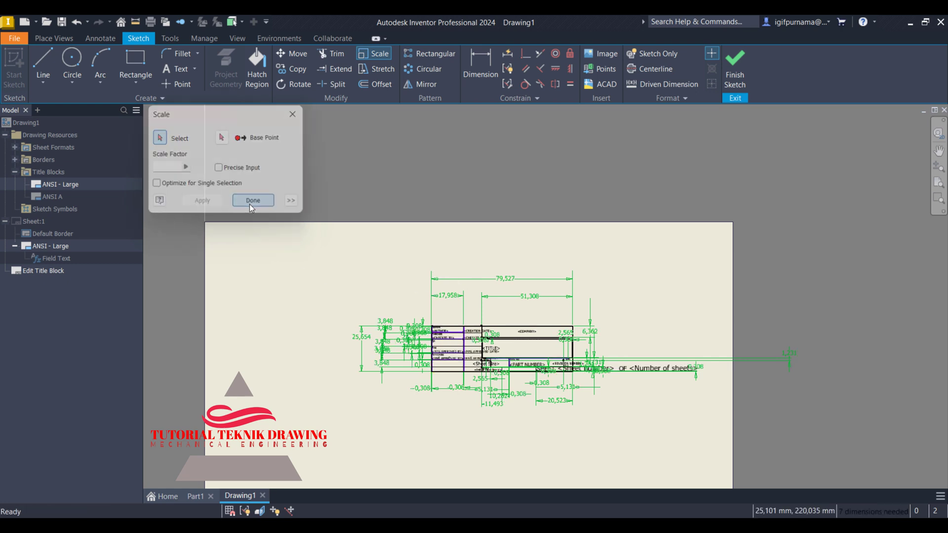
- Finish editing the title block and save the edits to ANSI - Large
{"action": "left_click", "coordinate": [734, 69]}
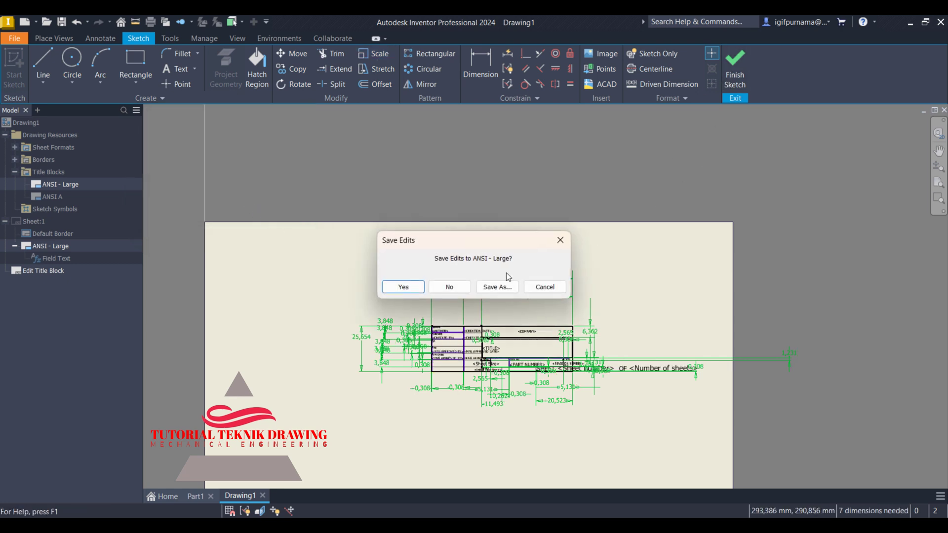
{"action": "left_click", "coordinate": [404, 288]}
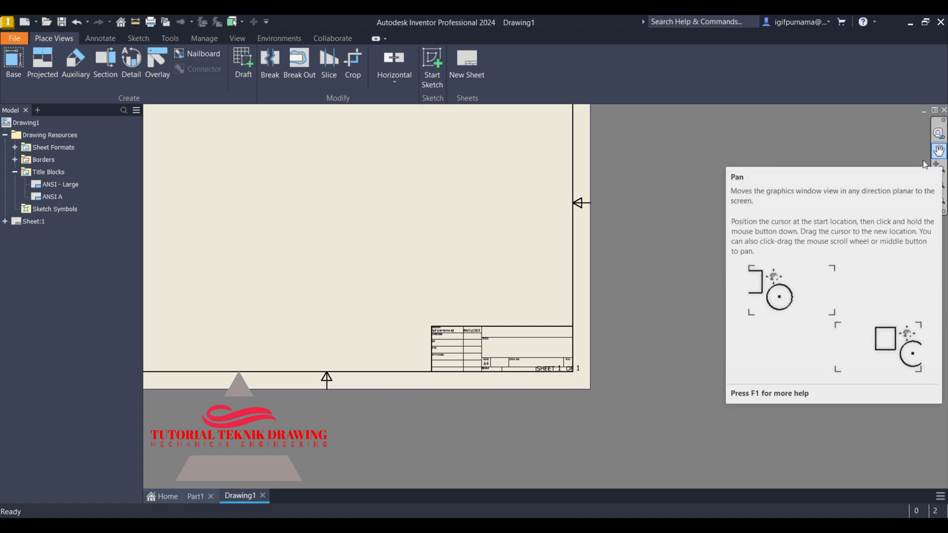
{"action": "left_click", "coordinate": [939, 151]}
{"action": "left_click_drag", "start_coordinate": [475, 251], "coordinate": [627, 300]}
{"action": "right_click", "coordinate": [586, 242]}
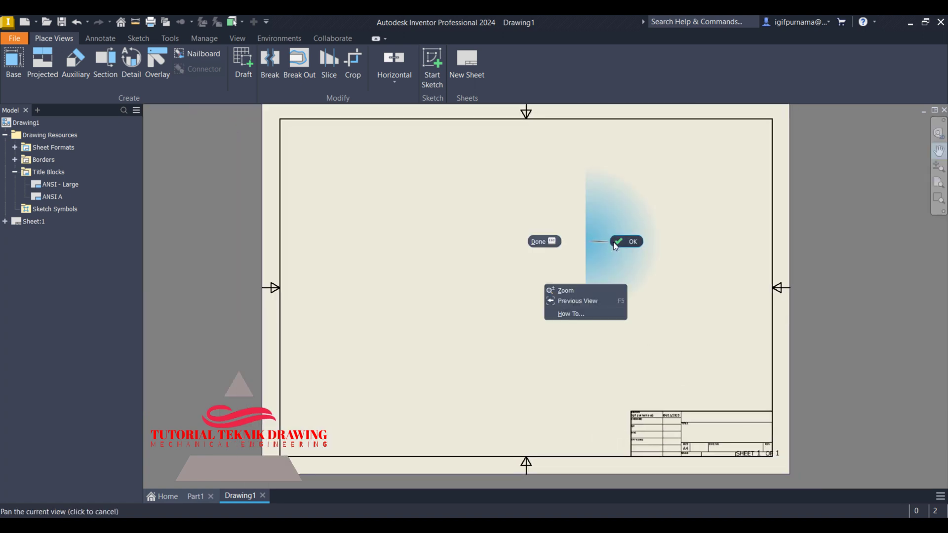
{"action": "left_click", "coordinate": [613, 242]}
{"action": "left_click", "coordinate": [13, 61]}
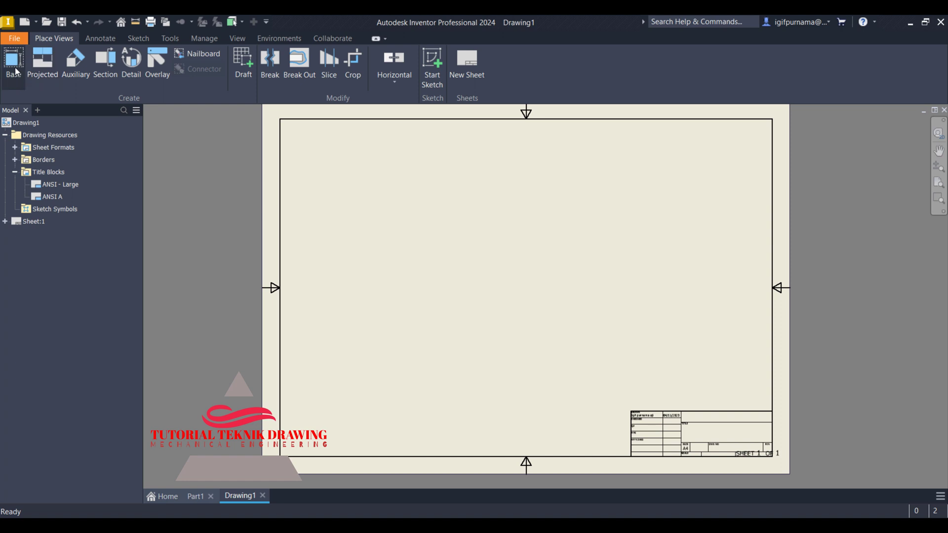
{"action": "left_click", "coordinate": [813, 339]}
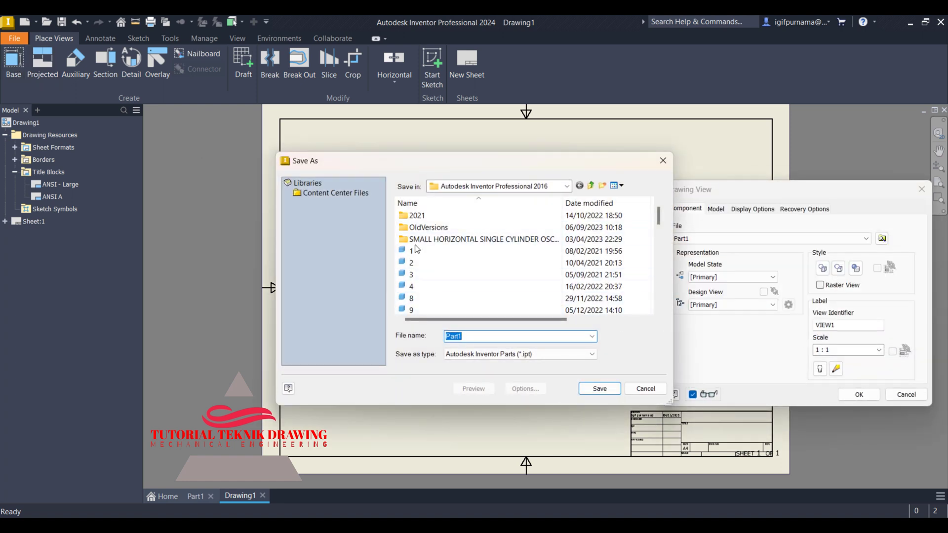
{"action": "left_click", "coordinate": [663, 160]}
{"action": "left_click", "coordinate": [664, 161]}
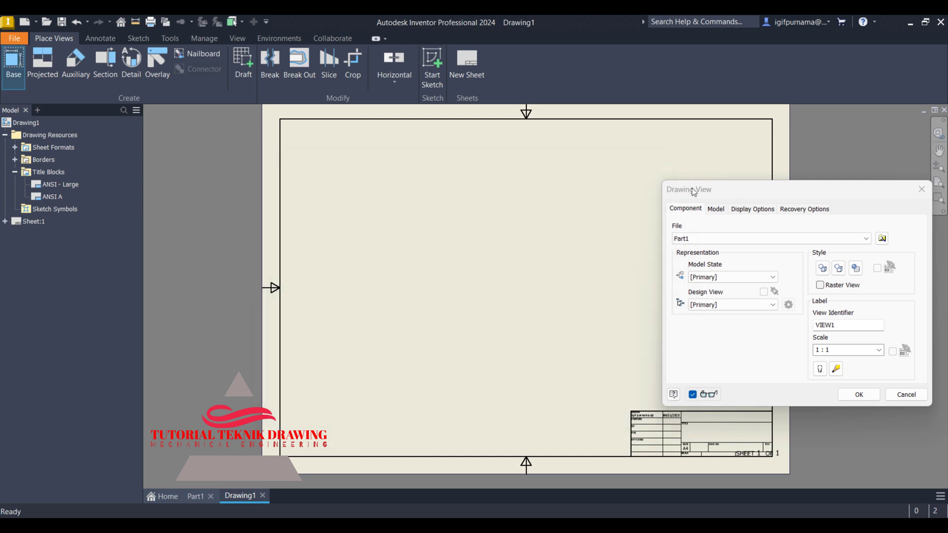
{"action": "left_click", "coordinate": [908, 395]}
{"action": "key", "text": "p"}
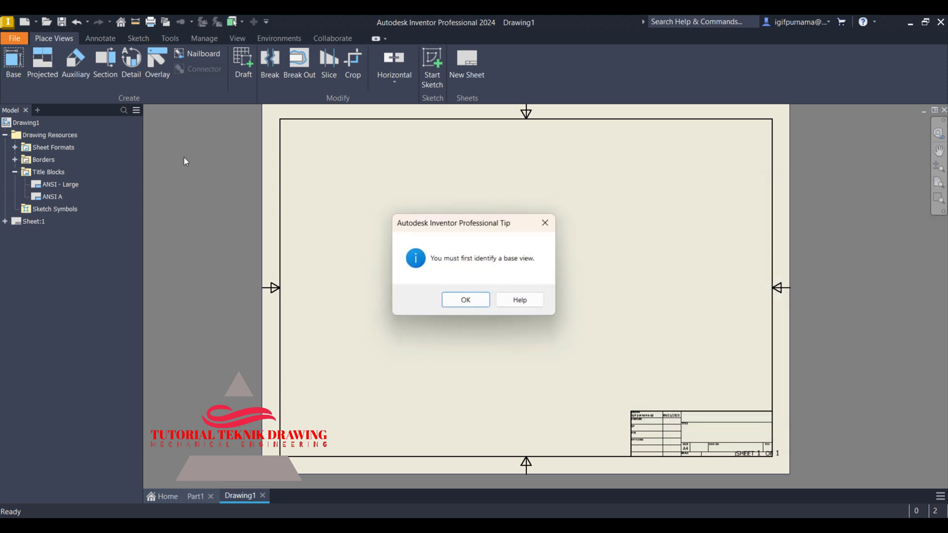
{"action": "left_click", "coordinate": [472, 299]}
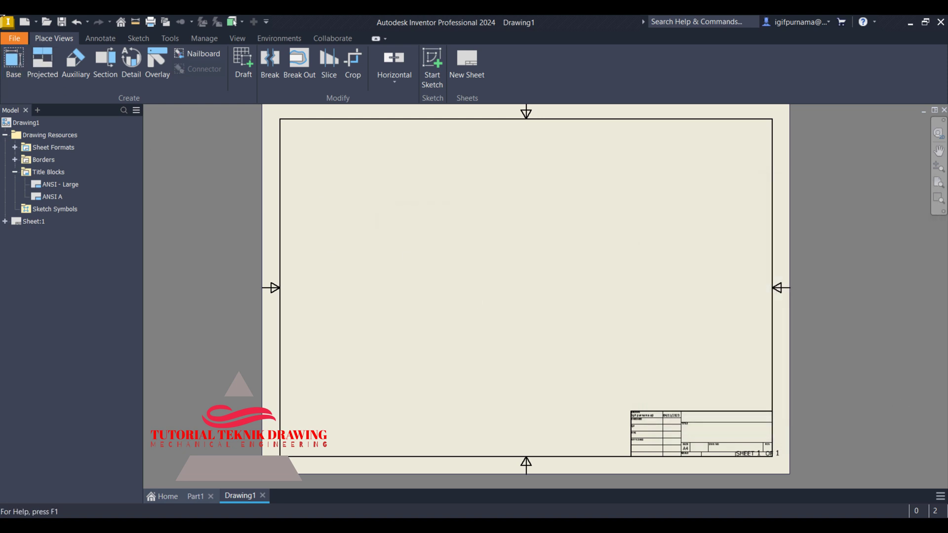
- Switch to the part model and save it as Part29 in the Autodesk Inventor Professional 2016 folder
{"action": "left_click", "coordinate": [196, 496]}
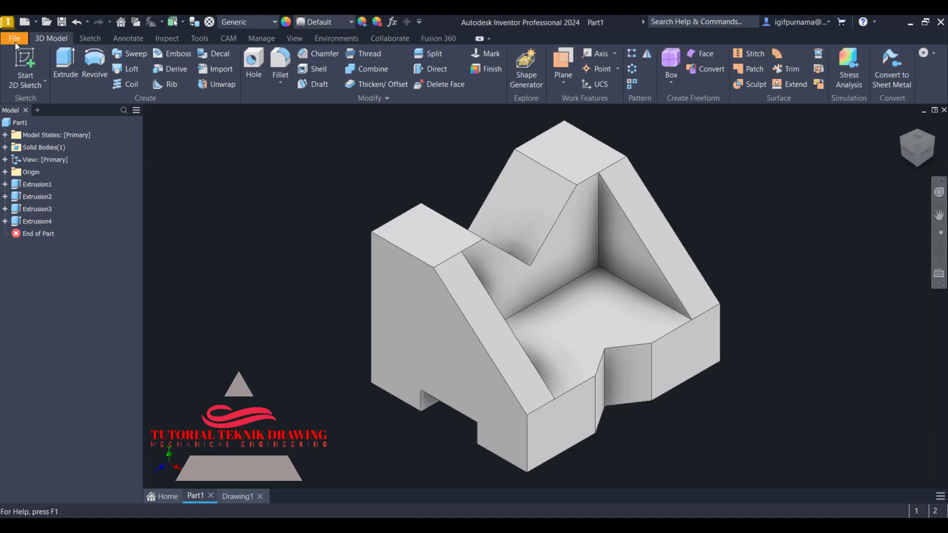
{"action": "left_click", "coordinate": [16, 43]}
{"action": "mouse_move", "coordinate": [46, 168]}
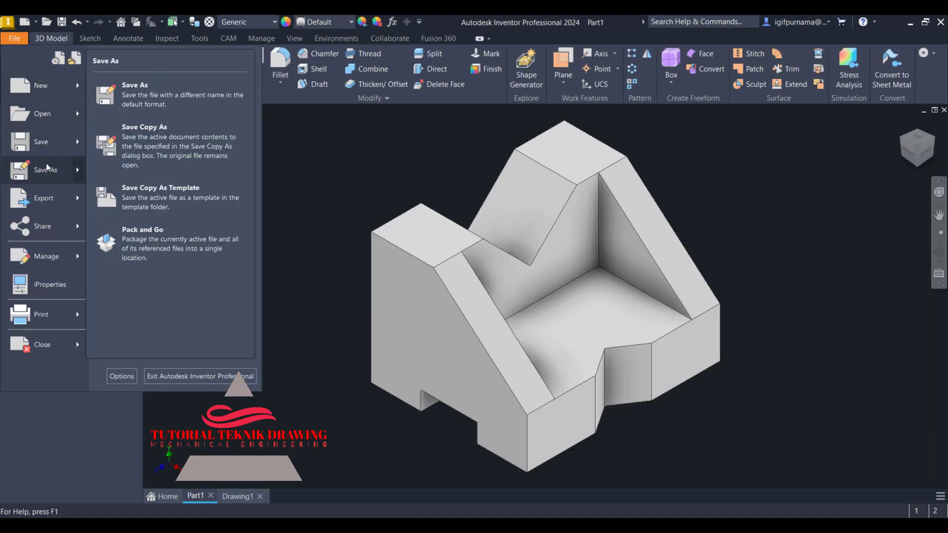
{"action": "left_click", "coordinate": [134, 92]}
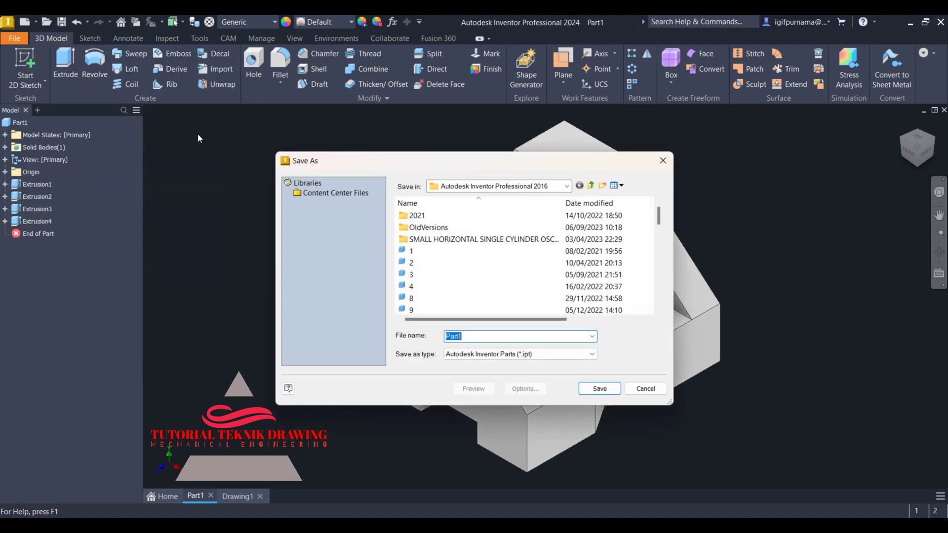
{"action": "scroll", "coordinate": [652, 276], "scroll_direction": "down", "scroll_amount": 4}
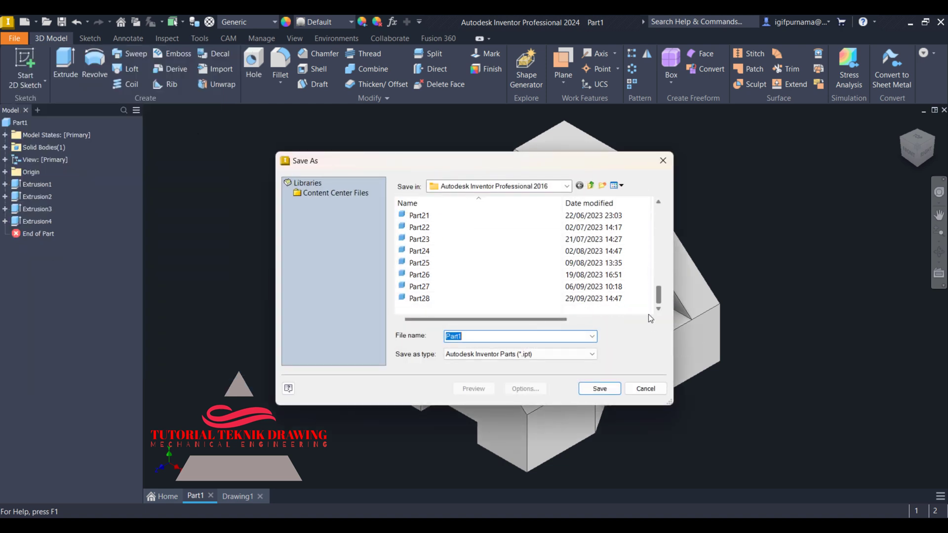
{"action": "left_click", "coordinate": [469, 335]}
{"action": "key", "text": "BackSpace"}
{"action": "type", "text": "2"}
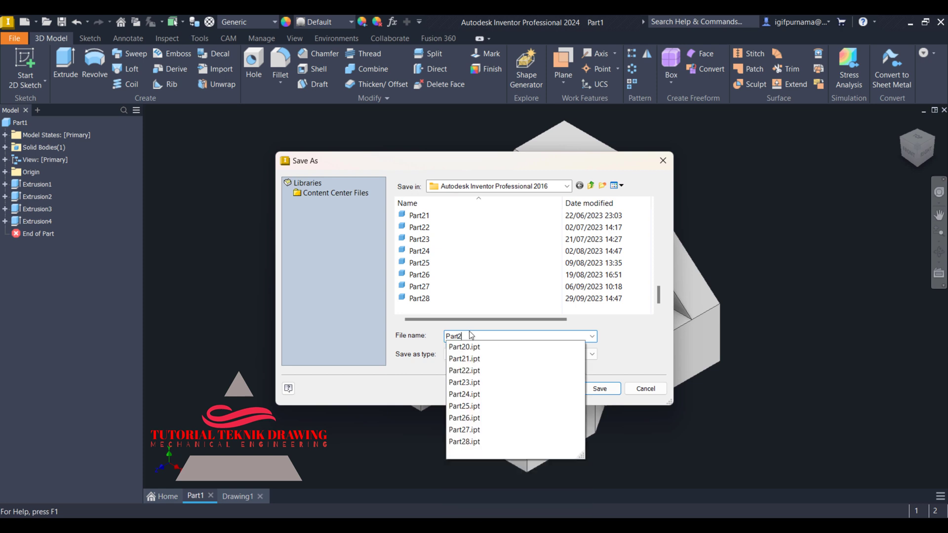
{"action": "type", "text": "9"}
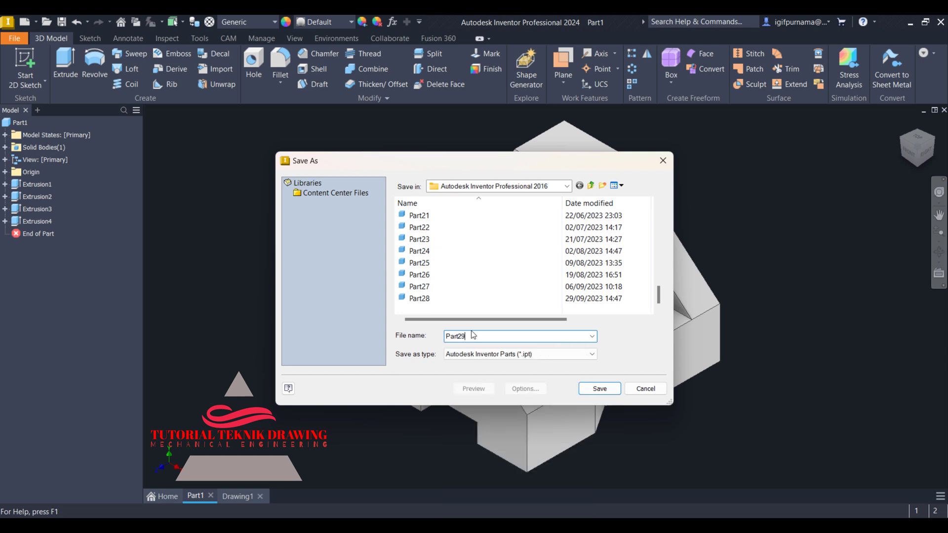
{"action": "left_click", "coordinate": [599, 389]}
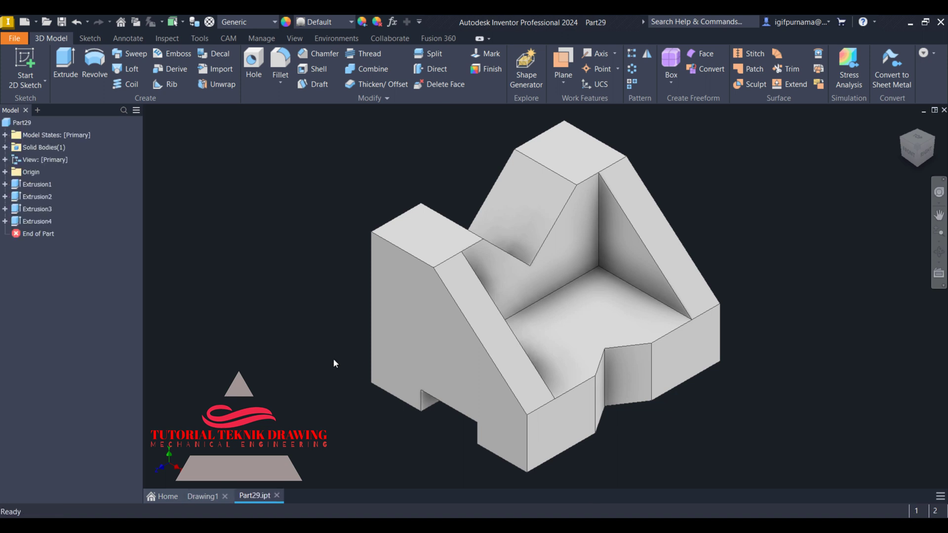
- Place a 1:1 base view of Part29.ipt with hidden lines in the middle of the drawing sheet
{"action": "left_click", "coordinate": [209, 496]}
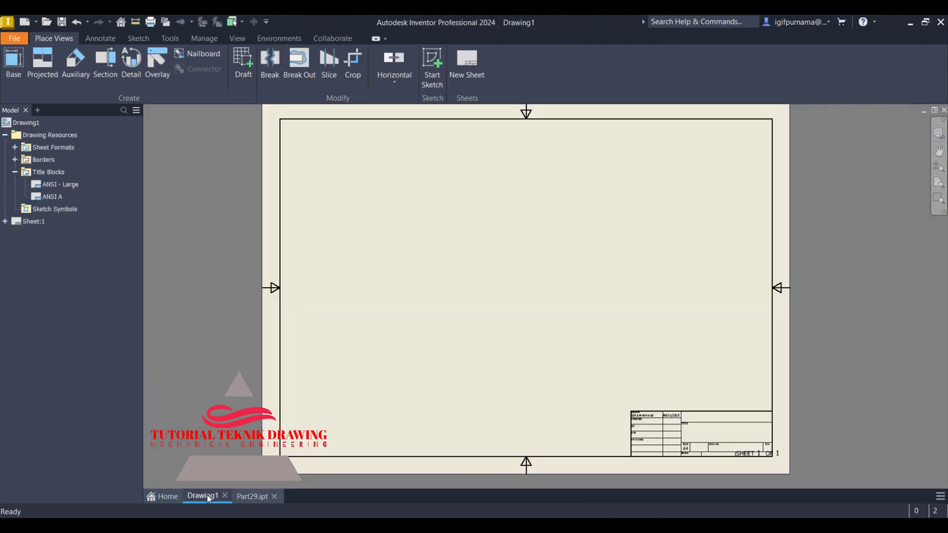
{"action": "left_click", "coordinate": [13, 63]}
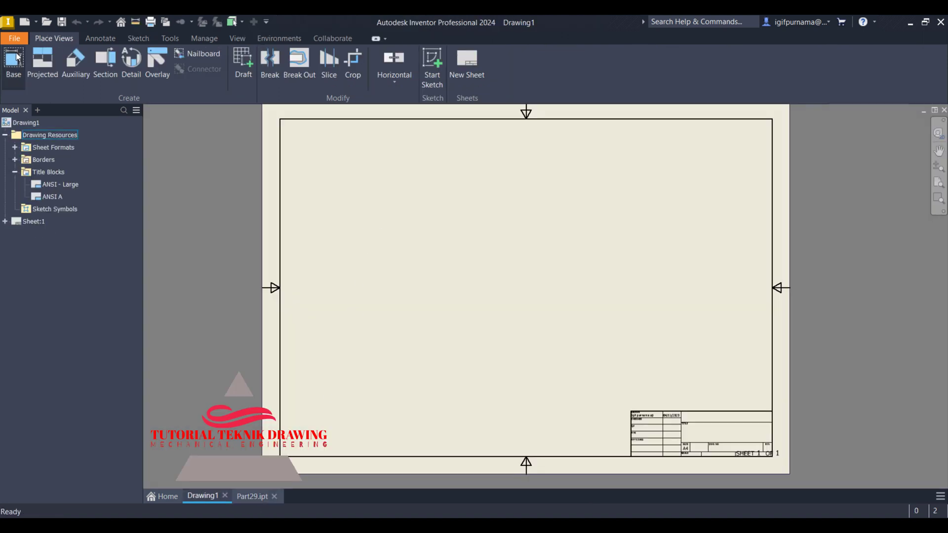
{"action": "mouse_move", "coordinate": [836, 197]}
{"action": "left_mouse_down"}
{"action": "mouse_move", "coordinate": [726, 197]}
{"action": "mouse_move", "coordinate": [543, 167]}
{"action": "left_mouse_up"}
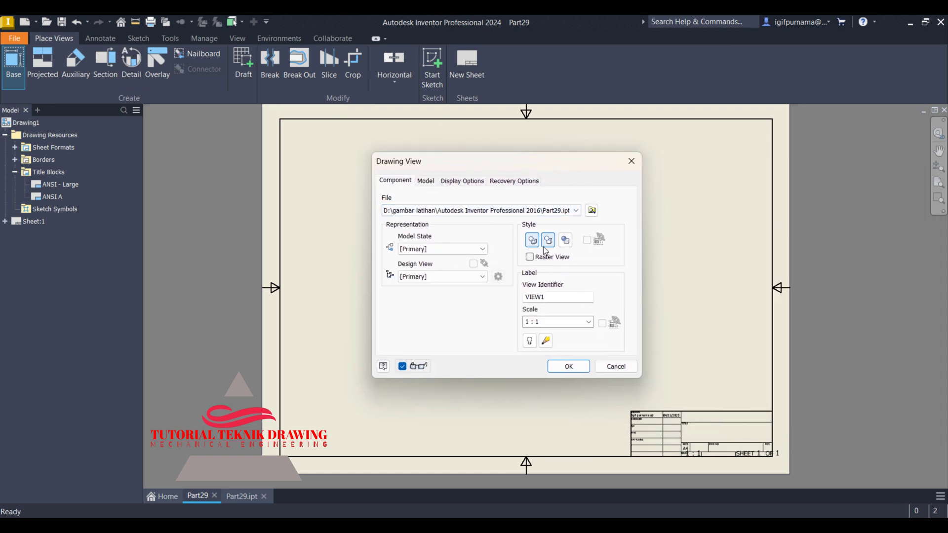
{"action": "left_click", "coordinate": [555, 322]}
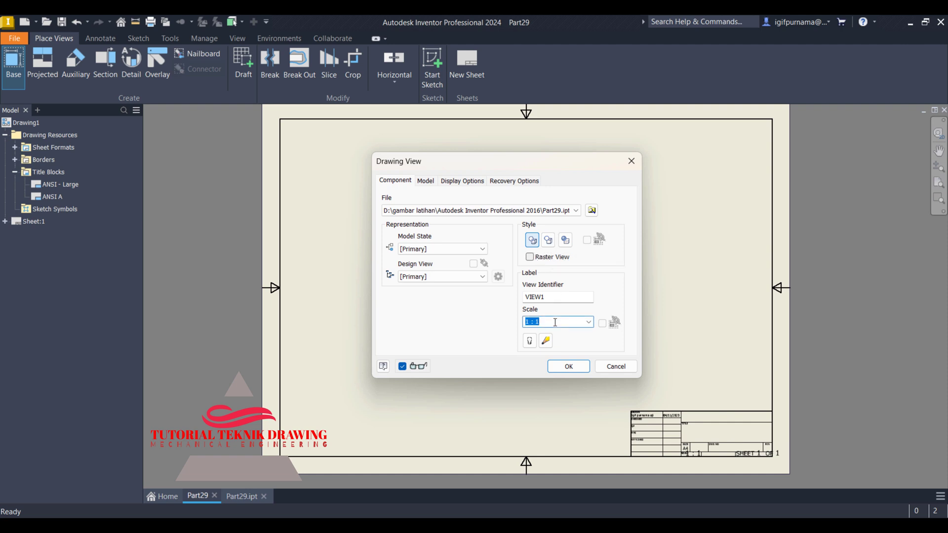
{"action": "left_click", "coordinate": [511, 212]}
{"action": "left_click", "coordinate": [511, 223]}
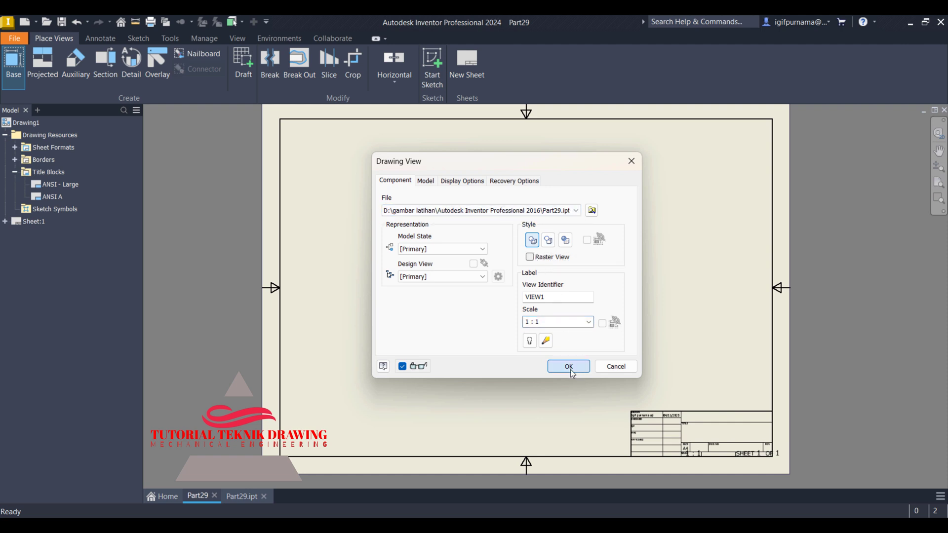
{"action": "left_click", "coordinate": [568, 366]}
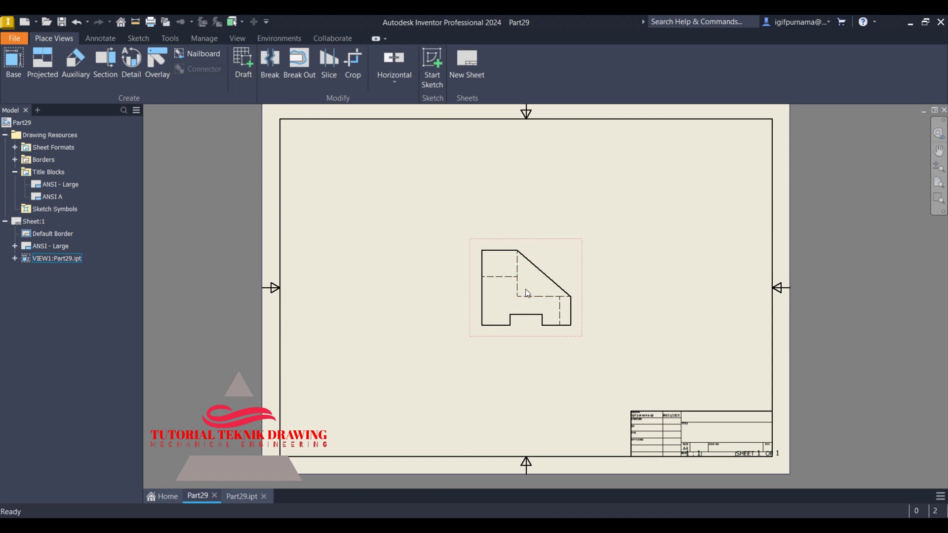
- Reorient the base view of Part29 from Front to the Right view
{"action": "double_click", "coordinate": [475, 275]}
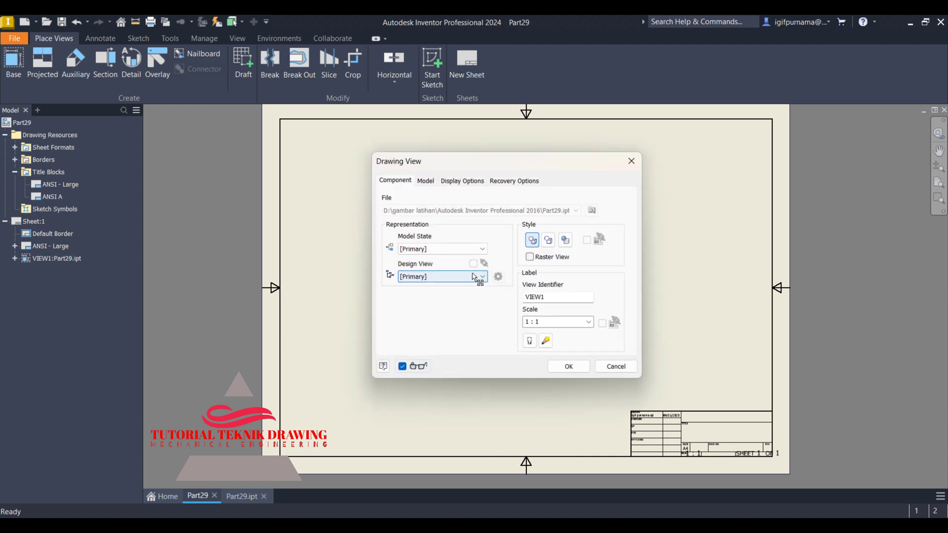
{"action": "left_click_drag", "start_coordinate": [534, 160], "coordinate": [293, 173]}
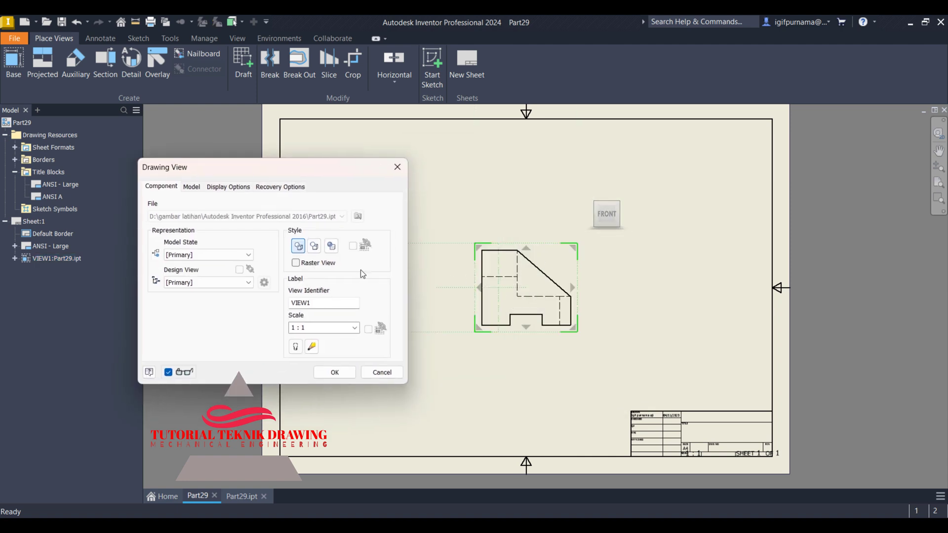
{"action": "mouse_move", "coordinate": [596, 216]}
{"action": "left_click", "coordinate": [591, 213]}
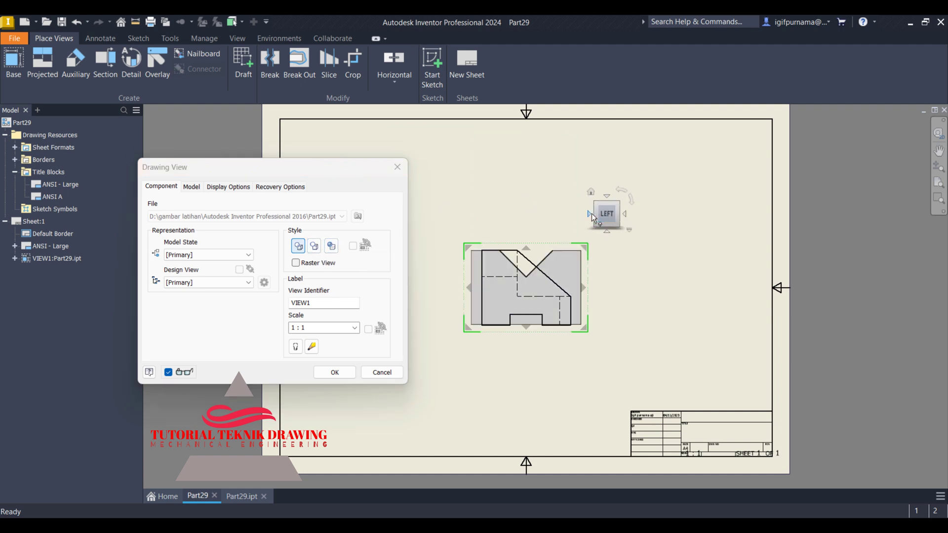
{"action": "left_click", "coordinate": [592, 214]}
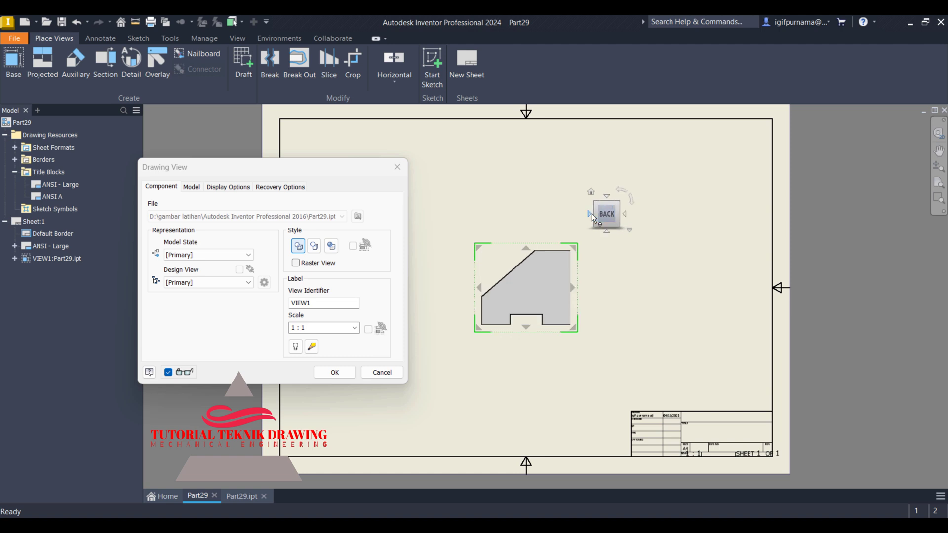
{"action": "left_click", "coordinate": [591, 213]}
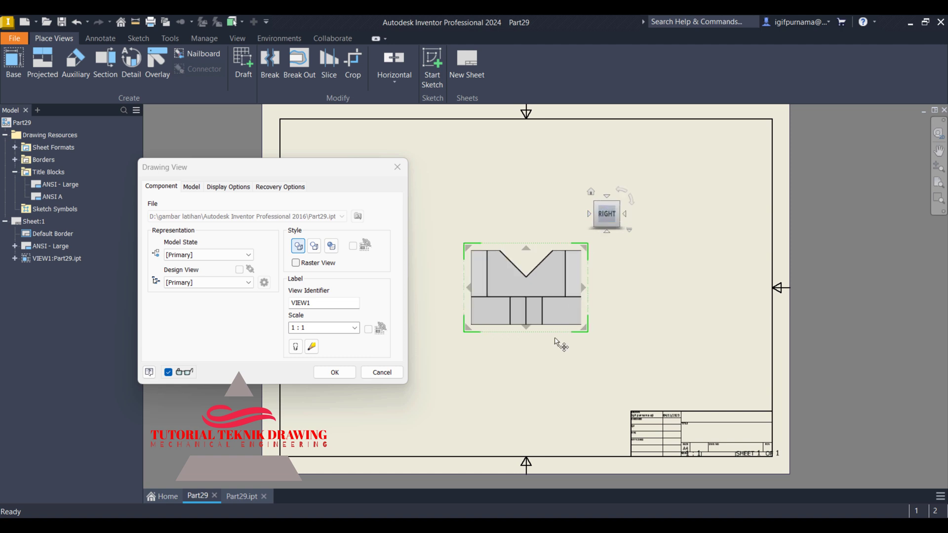
{"action": "left_click", "coordinate": [330, 373]}
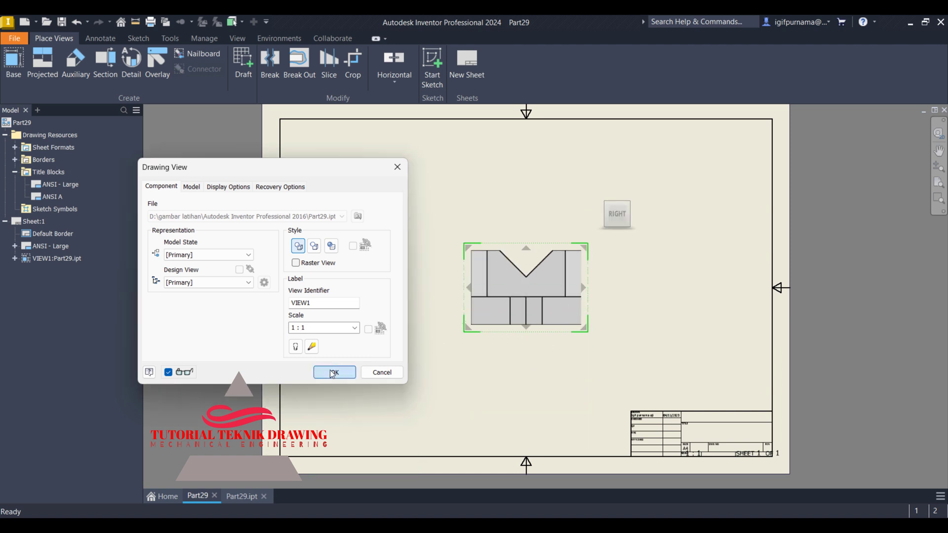
- Project three views from the base view: one to its left, one above it, and an isometric one diagonally up to its right
{"action": "left_click", "coordinate": [44, 69]}
{"action": "left_click", "coordinate": [476, 264]}
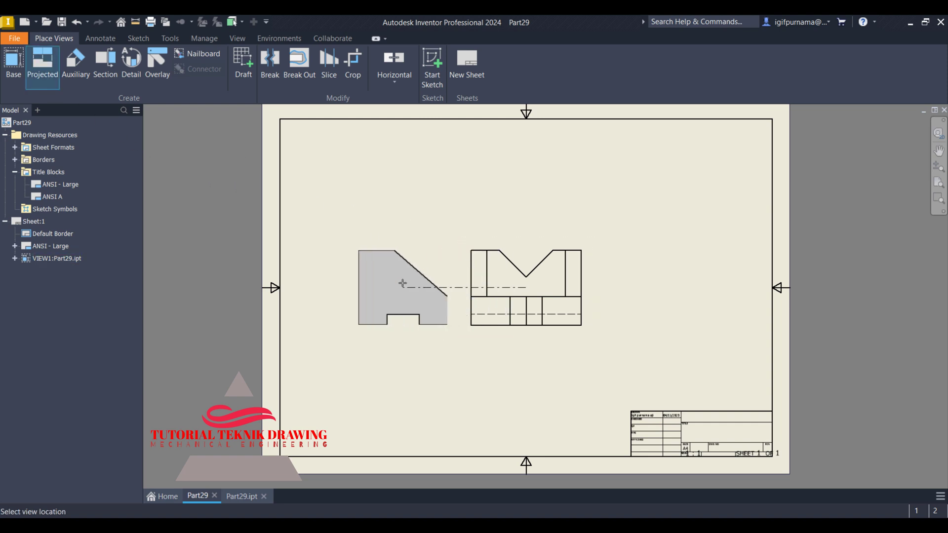
{"action": "left_click", "coordinate": [402, 283]}
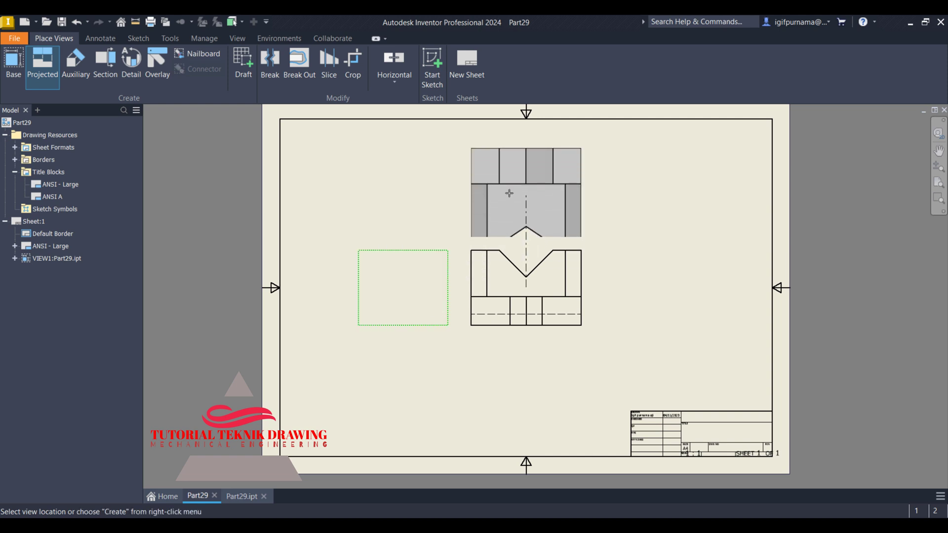
{"action": "left_click", "coordinate": [523, 203]}
{"action": "left_click", "coordinate": [662, 203]}
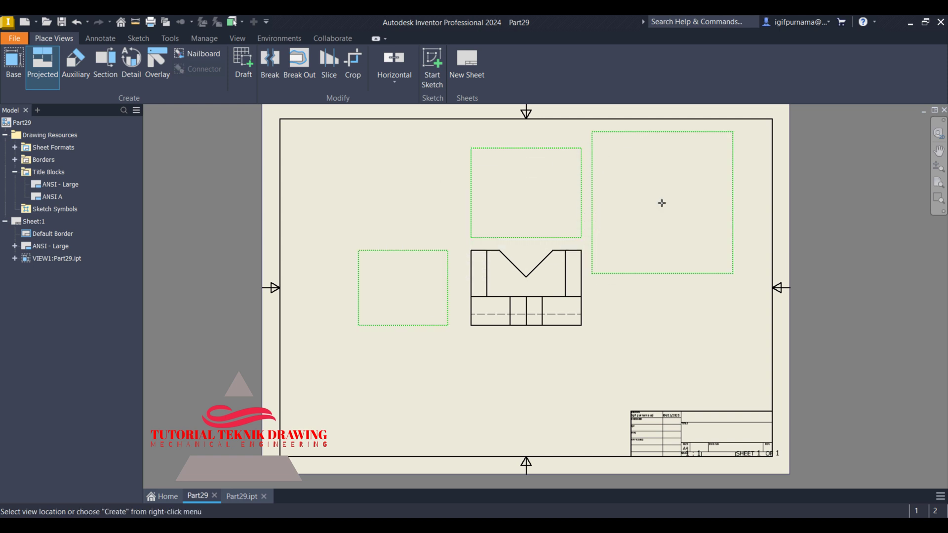
{"action": "right_click", "coordinate": [664, 204]}
{"action": "left_click", "coordinate": [701, 203]}
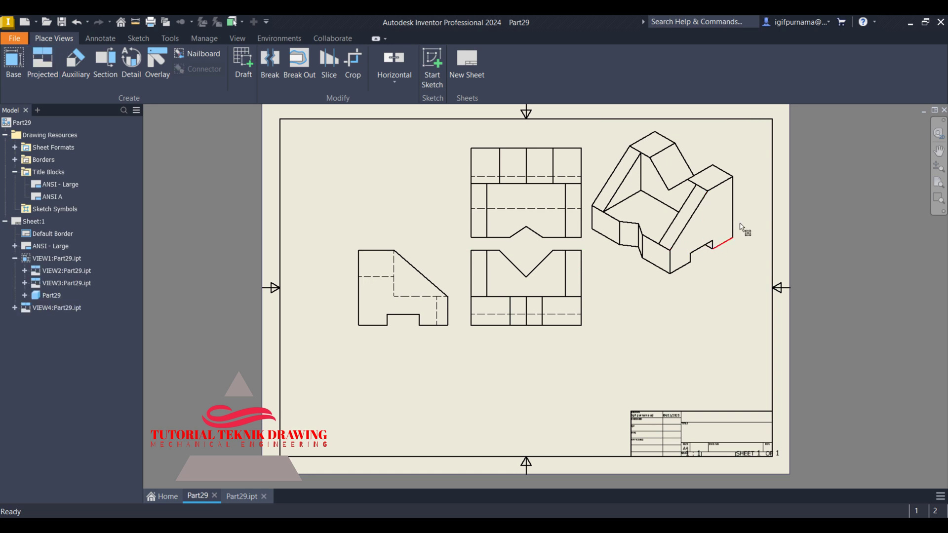
- Change the isometric view's display style to Shaded
{"action": "double_click", "coordinate": [740, 167]}
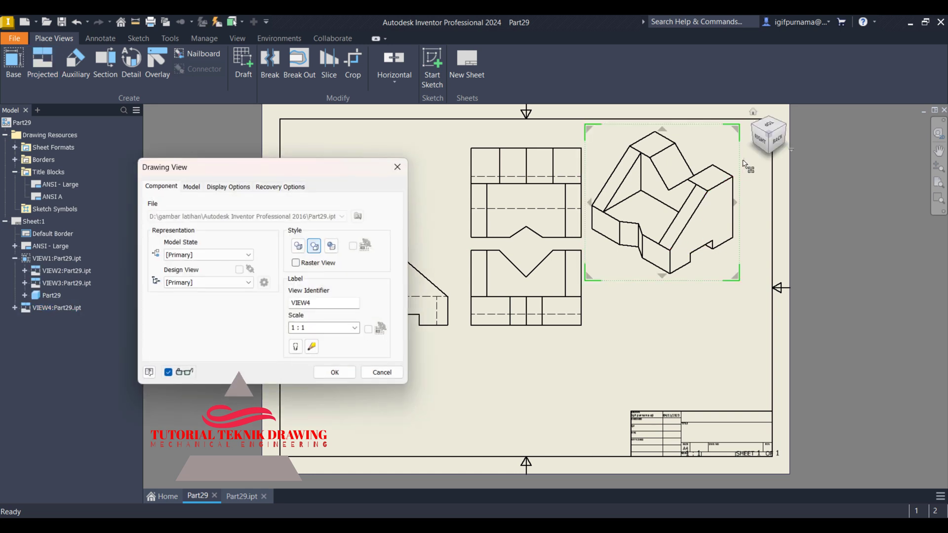
{"action": "left_click", "coordinate": [331, 246]}
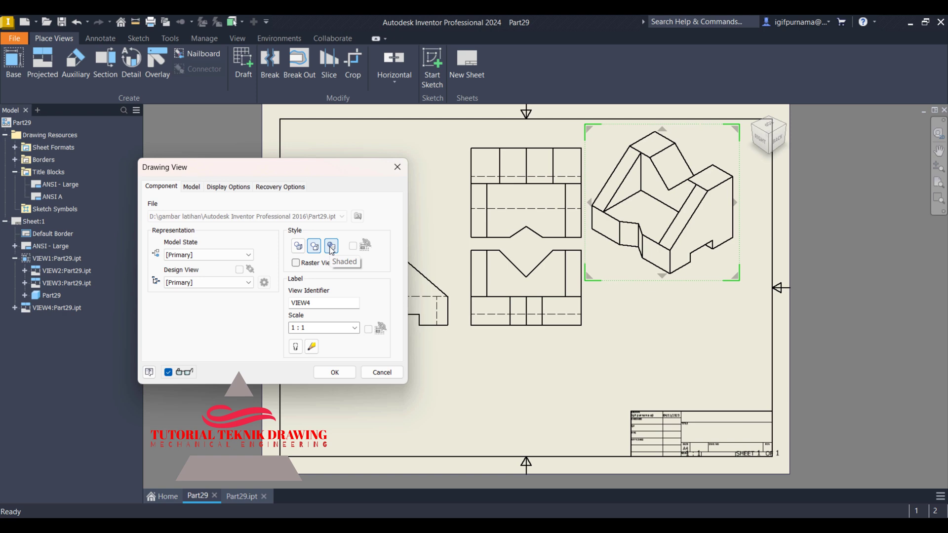
{"action": "left_click", "coordinate": [335, 373]}
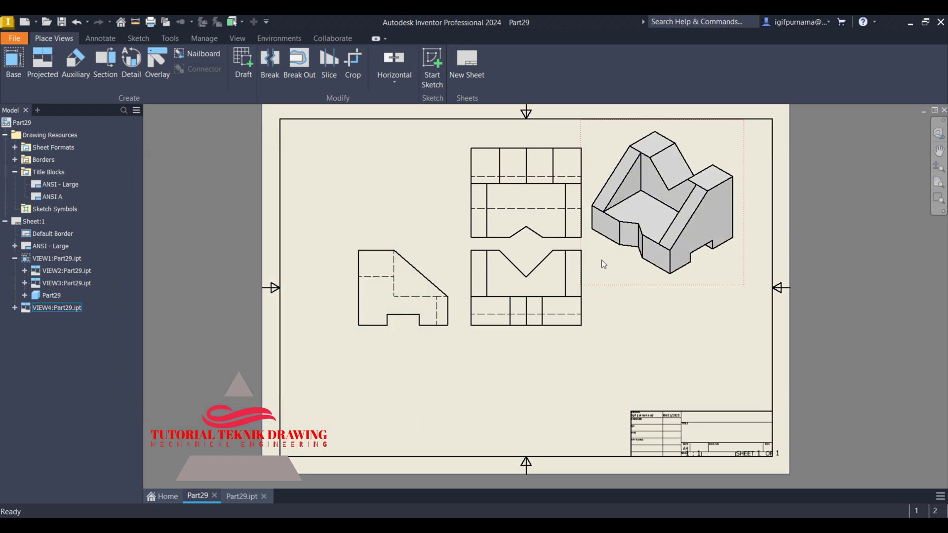
- Dimension the overall width of the base view between its bottom corners, placing the dimension below the view
{"action": "left_click", "coordinate": [87, 38]}
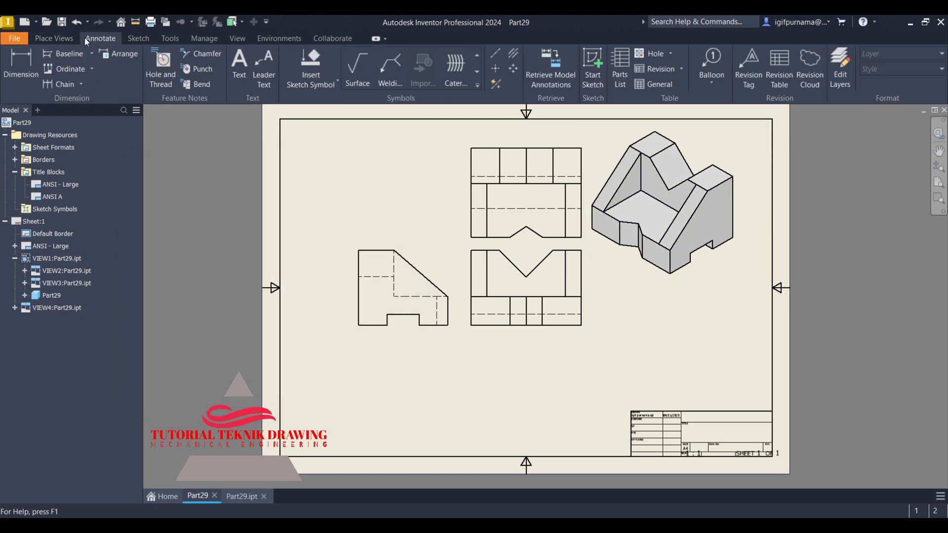
{"action": "left_click", "coordinate": [25, 57]}
{"action": "left_click", "coordinate": [473, 325]}
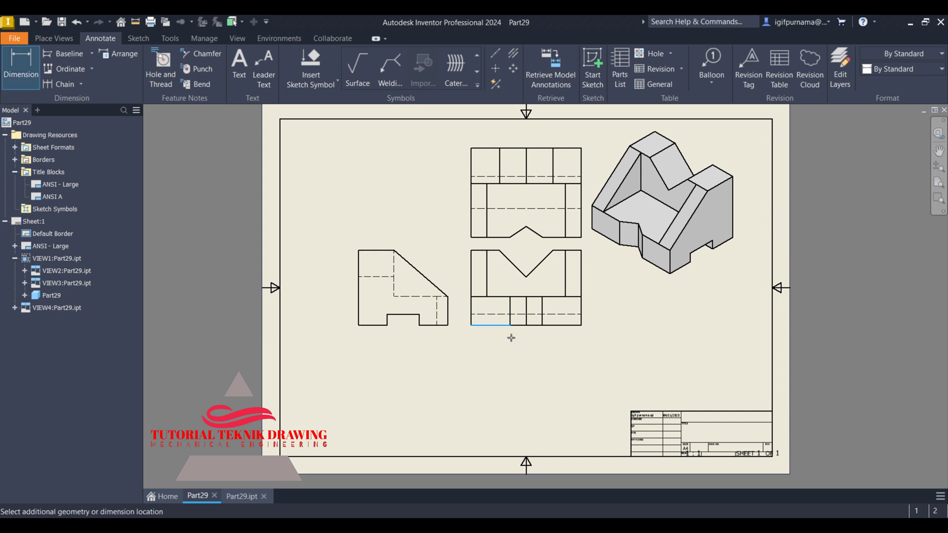
{"action": "left_click", "coordinate": [572, 327]}
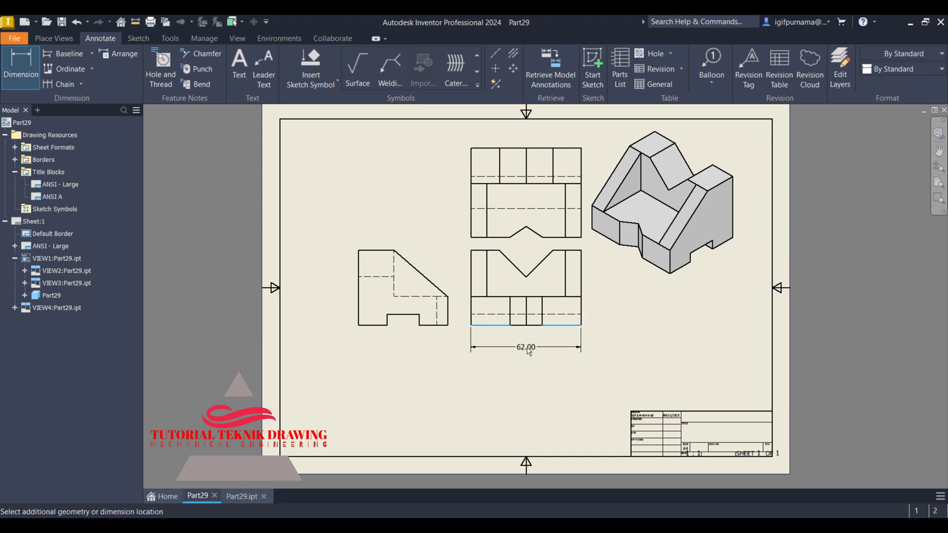
{"action": "left_click", "coordinate": [528, 350]}
{"action": "left_click", "coordinate": [794, 318]}
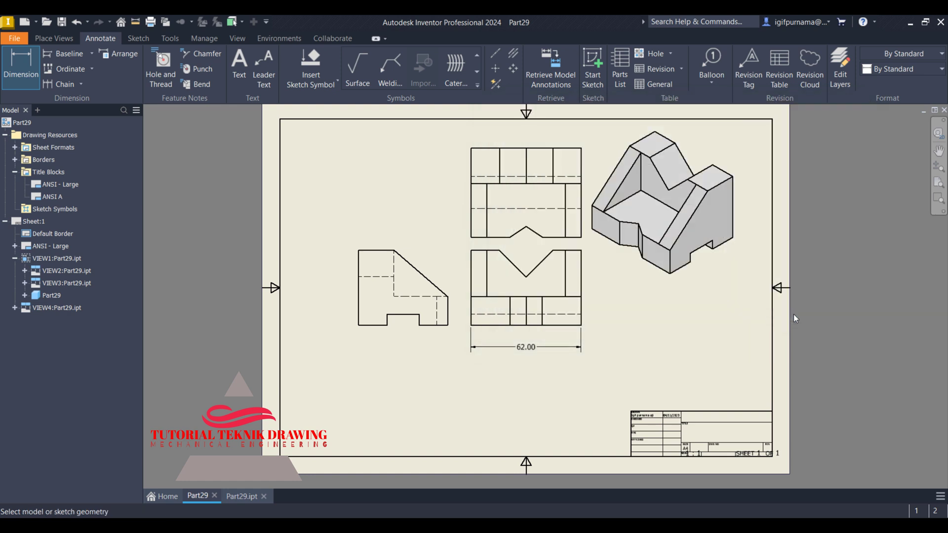